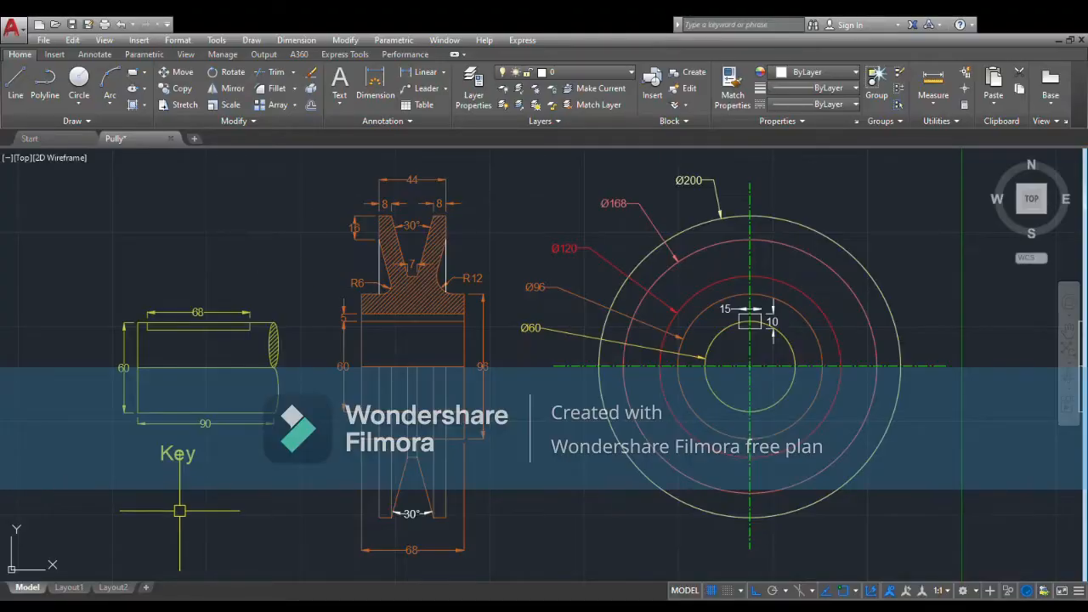
# - Examine the shape and dimensions of the finished key drawing and the V-pulley's front view upper half section
pyautogui.scroll(5, 227, 510)
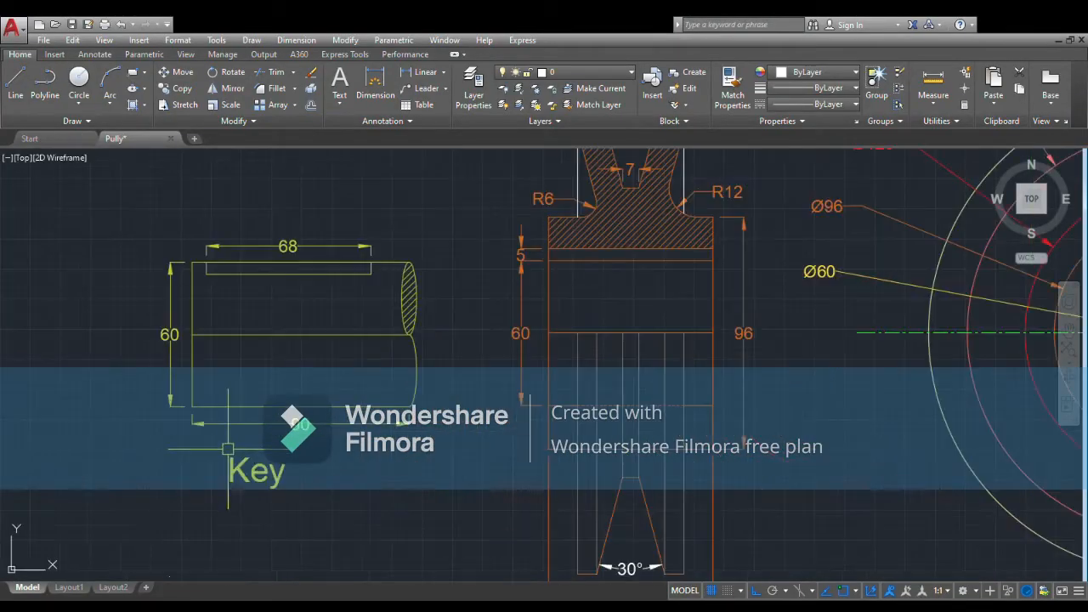
pyautogui.scroll(-3, 226, 451)
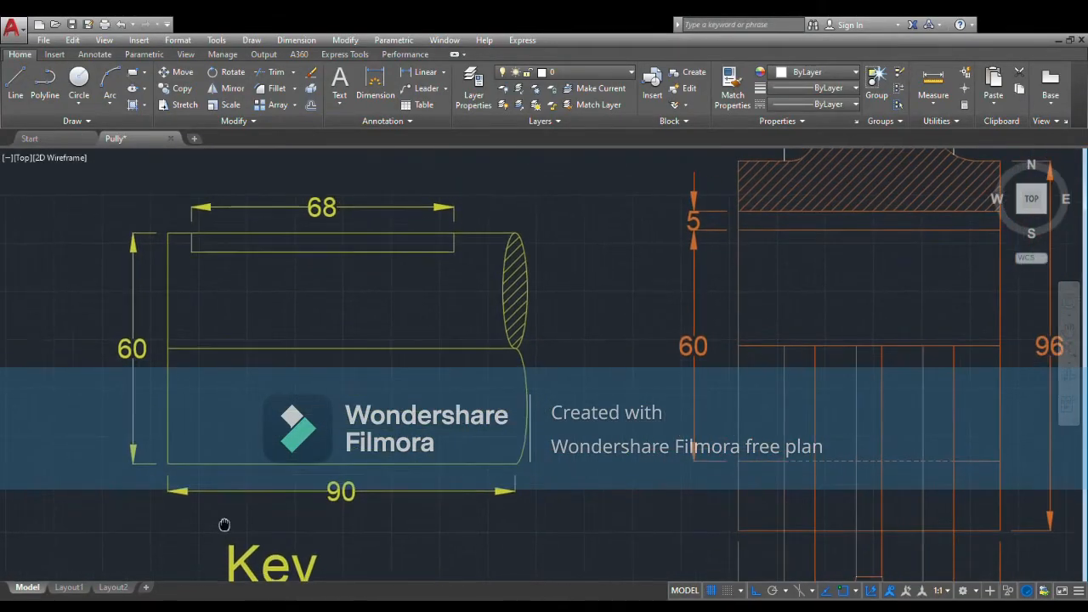
pyautogui.scroll(-2, 213, 515)
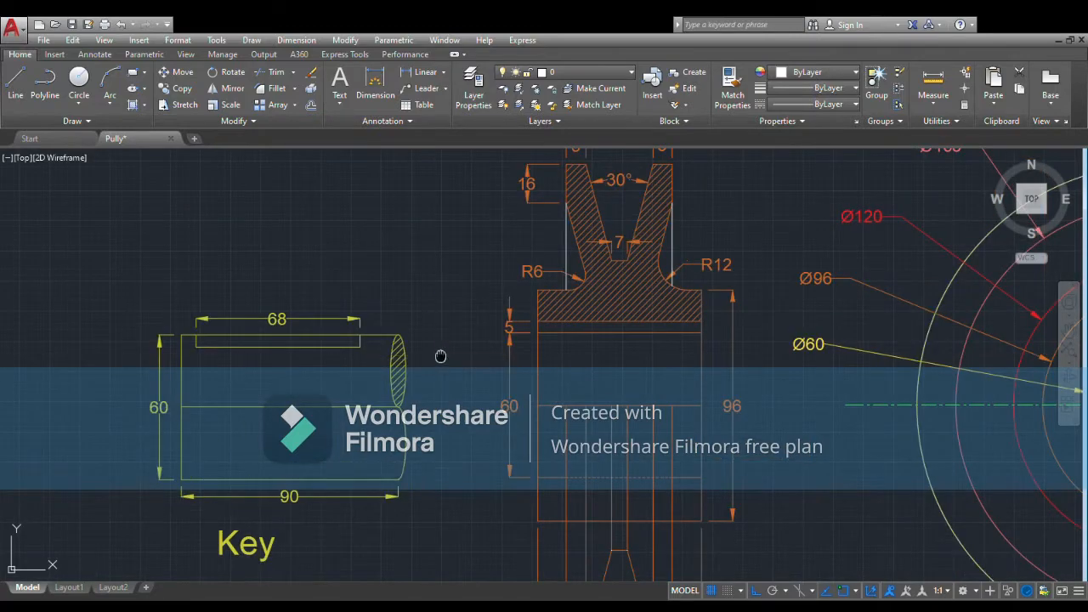
pyautogui.scroll(-1, 374, 411)
pyautogui.moveTo(375, 413); pyautogui.dragTo(355, 419, button='middle')
pyautogui.moveTo(411, 312); pyautogui.dragTo(364, 373, button='middle')
pyautogui.scroll(3, 475, 300)
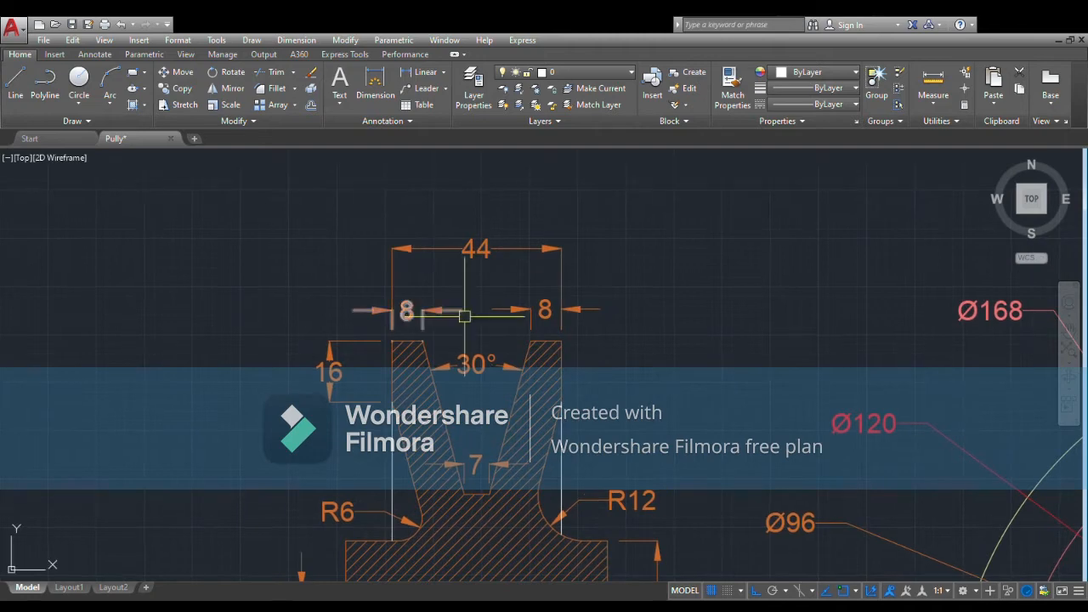
pyautogui.scroll(-2, 456, 324)
pyautogui.moveTo(453, 400); pyautogui.dragTo(428, 328, button='middle')
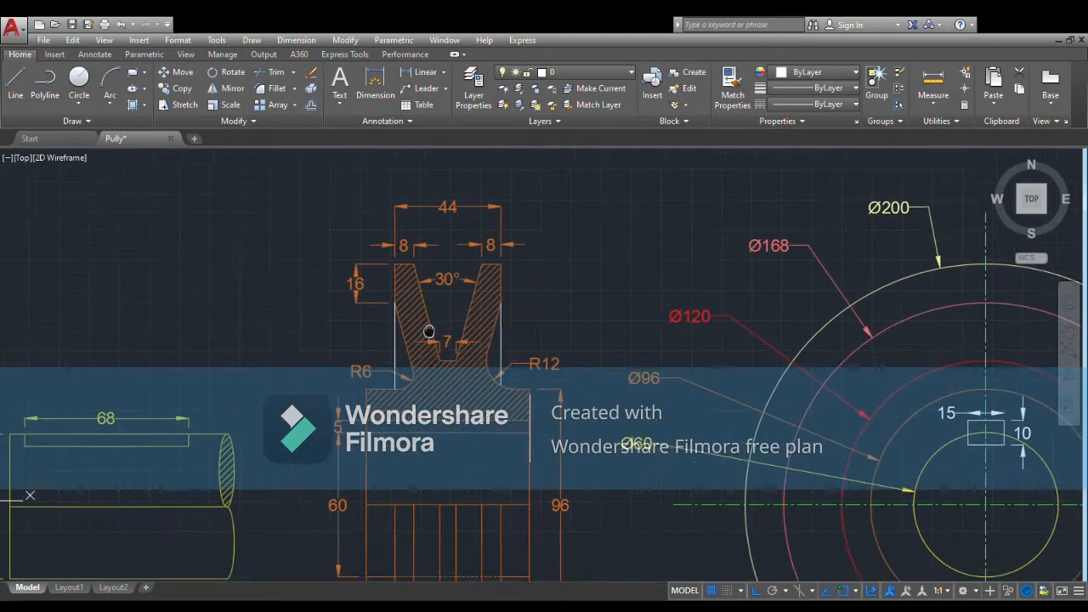
pyautogui.moveTo(441, 463); pyautogui.dragTo(454, 323, button='middle')
pyautogui.moveTo(455, 458)
pyautogui.mouseDown(button='middle')
pyautogui.moveTo(429, 419)
pyautogui.moveTo(427, 345)
pyautogui.mouseUp(button='middle')
pyautogui.moveTo(442, 443); pyautogui.dragTo(437, 377, button='middle')
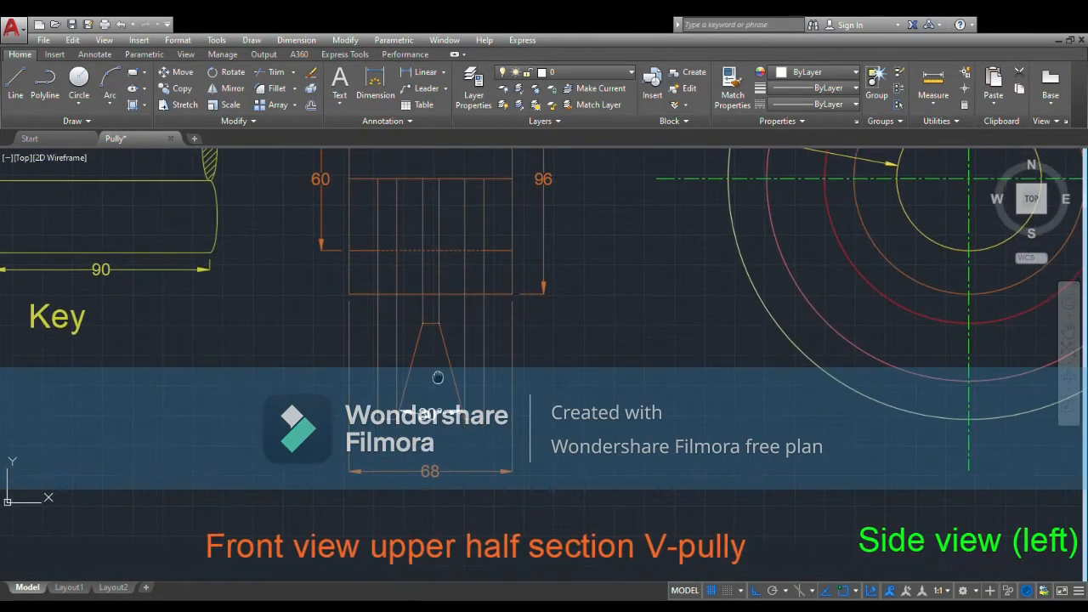
pyautogui.scroll(1, 430, 446)
pyautogui.scroll(-1, 430, 447)
# - Examine the pulley's left side view with its concentric circle diameters and keyway dimensions
pyautogui.moveTo(566, 369)
pyautogui.mouseDown(button='middle')
pyautogui.moveTo(433, 419)
pyautogui.moveTo(312, 527)
pyautogui.mouseUp(button='middle')
pyautogui.moveTo(544, 328)
pyautogui.mouseDown(button='middle')
pyautogui.moveTo(508, 409)
pyautogui.moveTo(454, 477)
pyautogui.moveTo(454, 498)
pyautogui.moveTo(394, 381)
pyautogui.moveTo(389, 297)
pyautogui.mouseUp(button='middle')
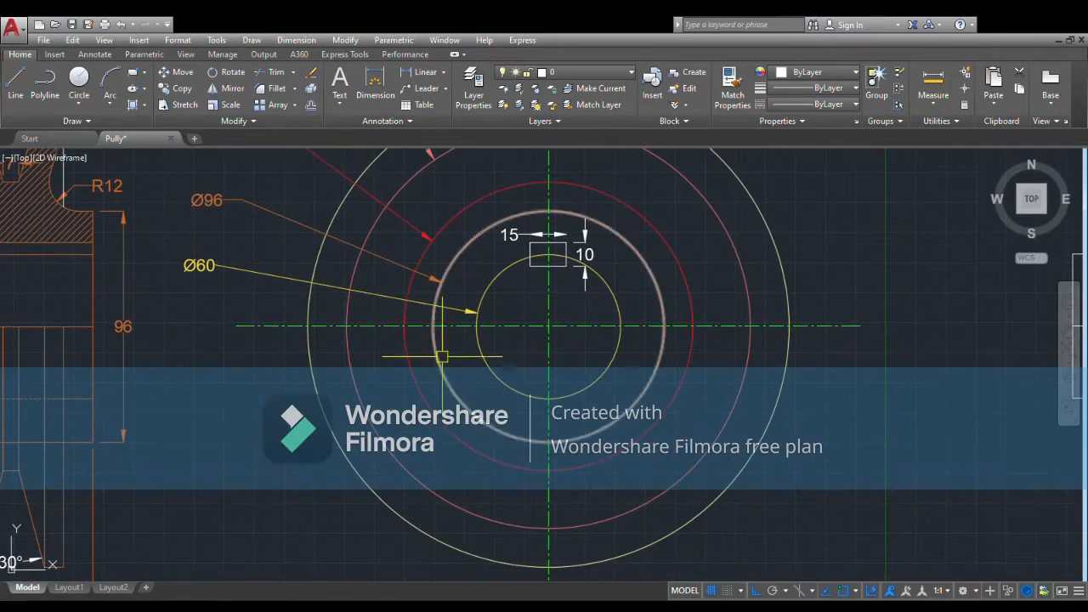
pyautogui.moveTo(469, 447)
pyautogui.mouseDown(button='middle')
pyautogui.moveTo(430, 382)
pyautogui.moveTo(420, 250)
pyautogui.mouseUp(button='middle')
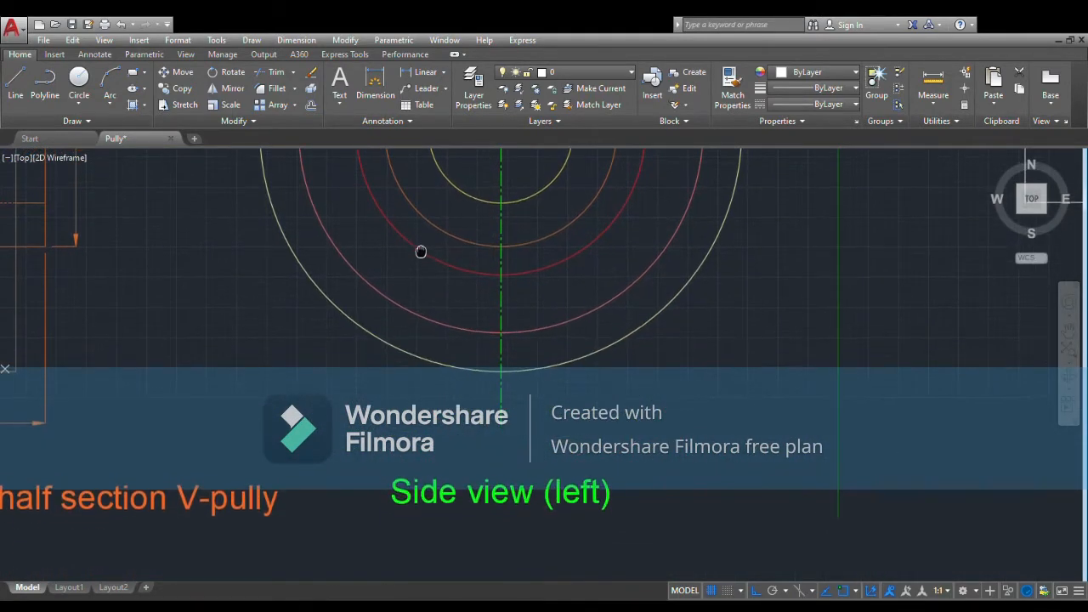
pyautogui.scroll(-2, 797, 258)
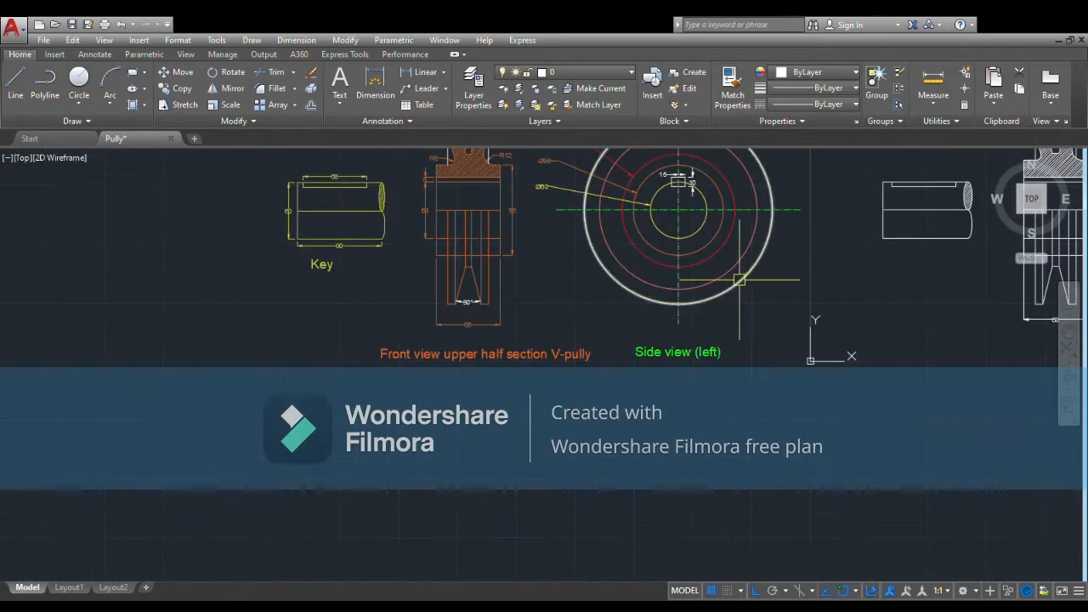
pyautogui.moveTo(736, 288); pyautogui.dragTo(780, 420, button='middle')
pyautogui.scroll(2, 687, 419)
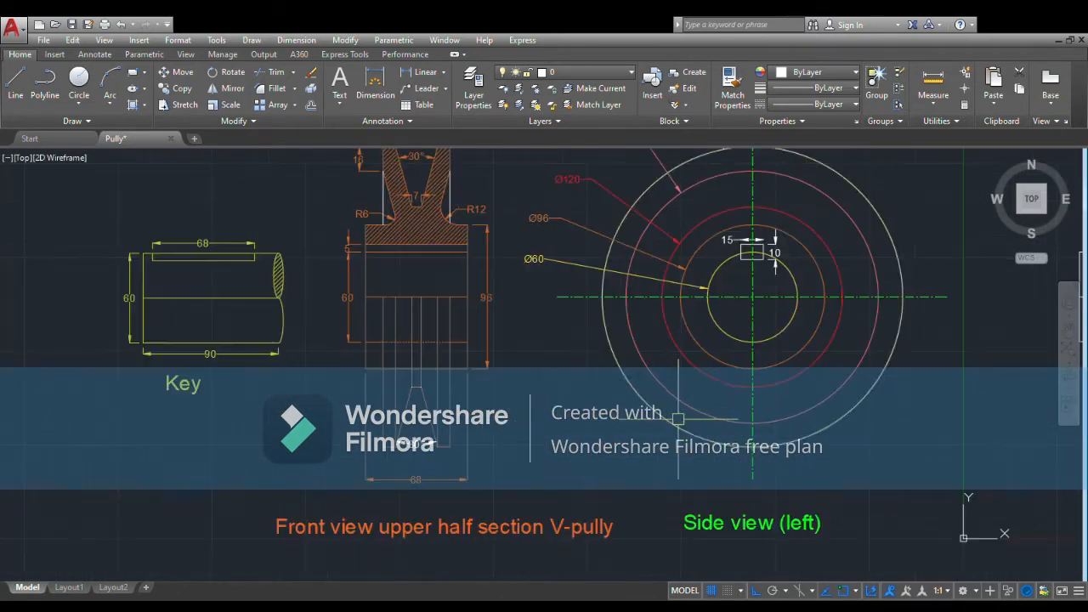
pyautogui.moveTo(655, 410); pyautogui.dragTo(660, 483, button='middle')
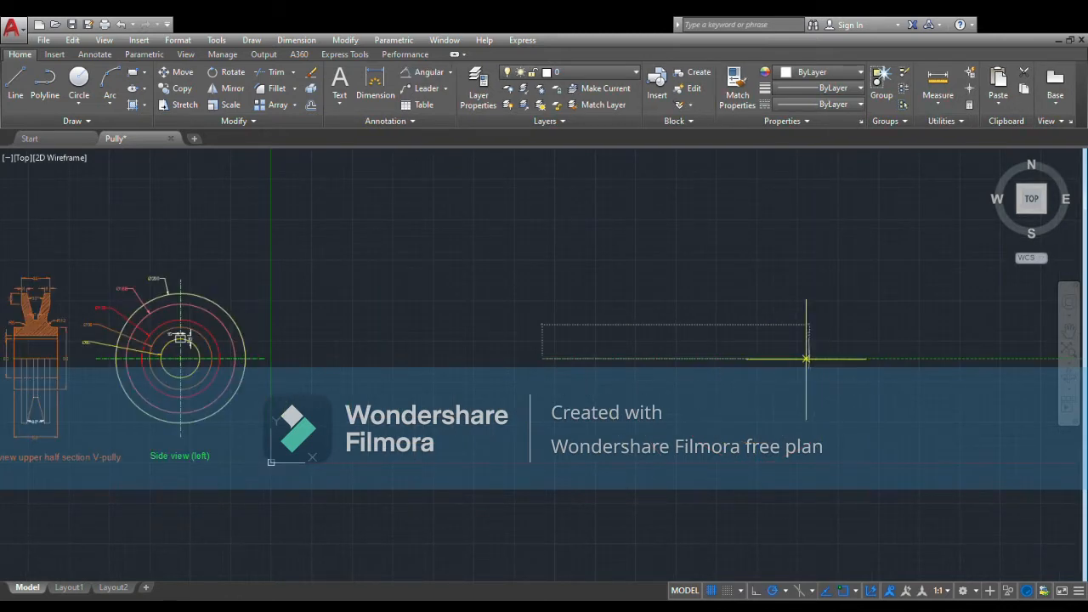
# - Draw a horizontal and a vertical line crossing at their midpoints in the empty area, and give both a dash-dot centre linetype
pyautogui.click(716, 359)
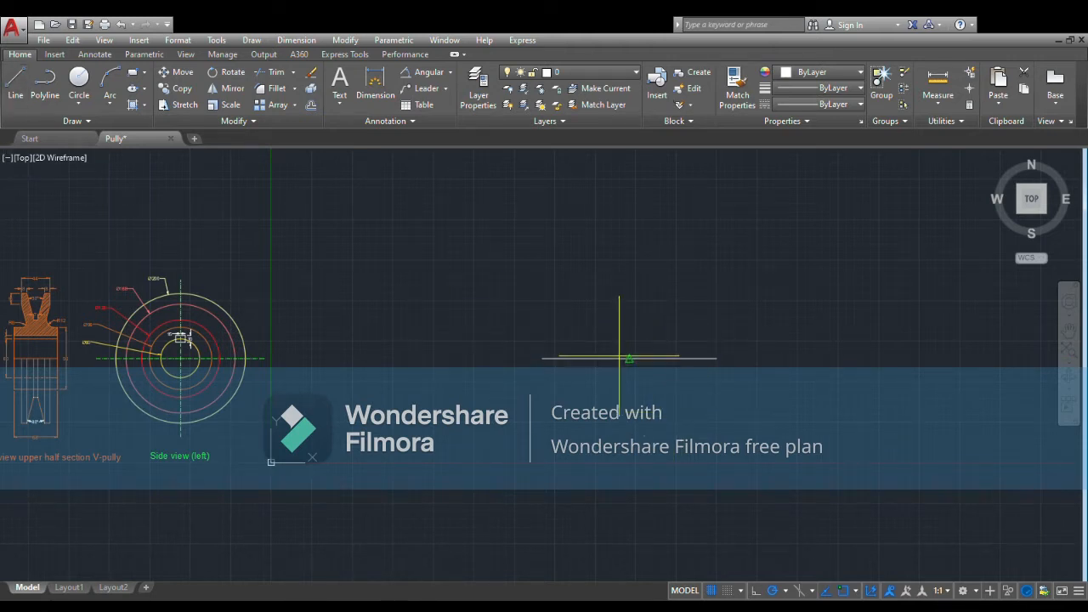
pyautogui.moveTo(630, 265)
pyautogui.mouseDown()
pyautogui.moveTo(740, 361)
pyautogui.moveTo(631, 446)
pyautogui.mouseUp()
pyautogui.moveTo(705, 291)
pyautogui.mouseDown()
pyautogui.moveTo(544, 425)
pyautogui.moveTo(551, 419)
pyautogui.mouseUp()
pyautogui.scroll(6, 626, 374)
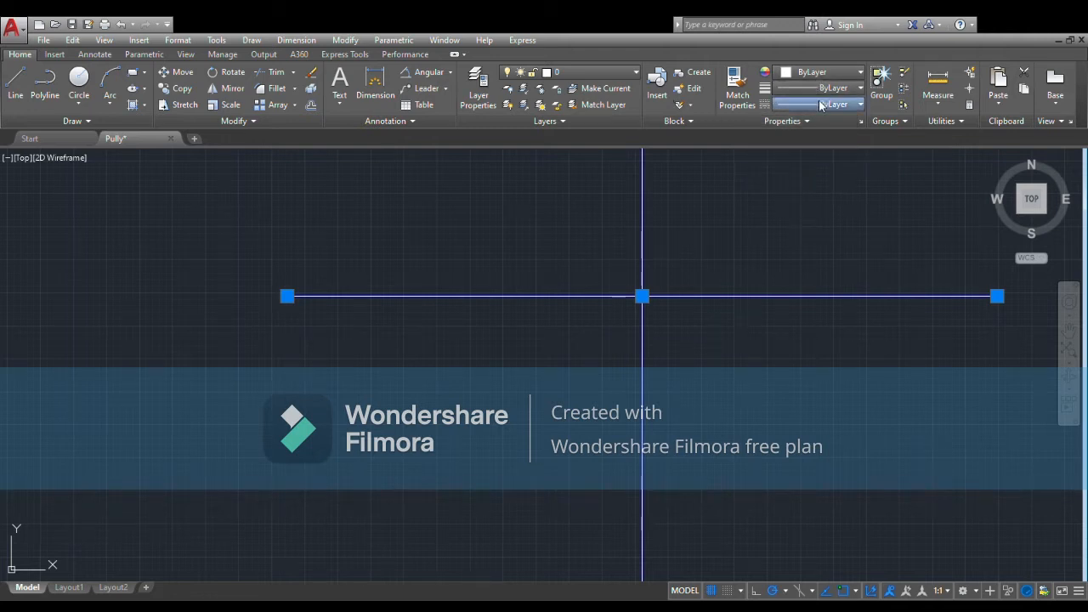
pyautogui.press('Escape')
pyautogui.press('Escape')
pyautogui.scroll(-2, 483, 211)
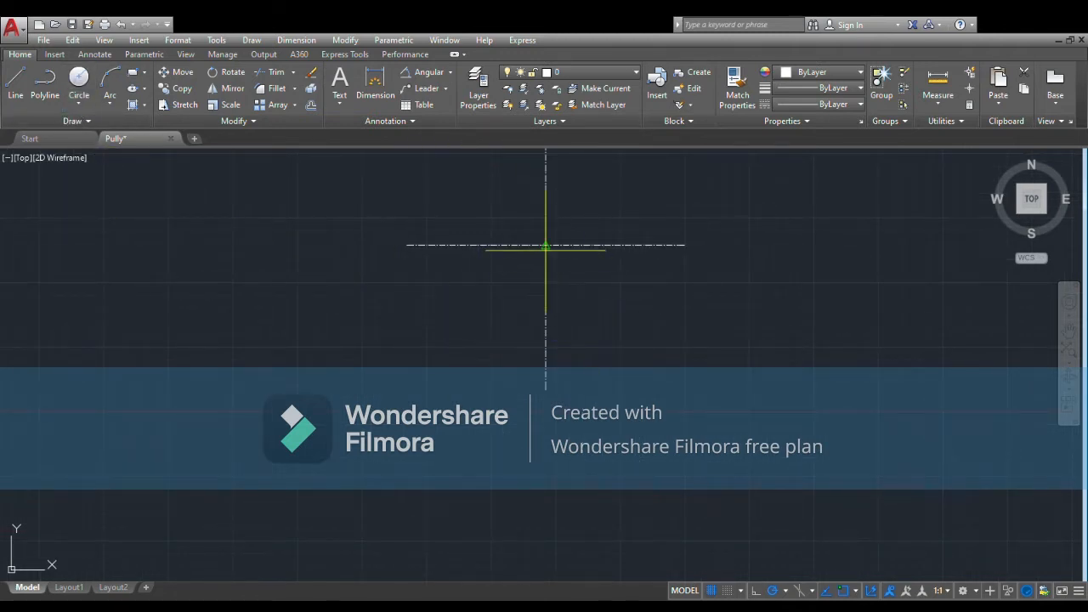
# - Draw three concentric circles of diameter 60, 96 and 120 centred on the crossing of the centre lines
pyautogui.click(546, 245)
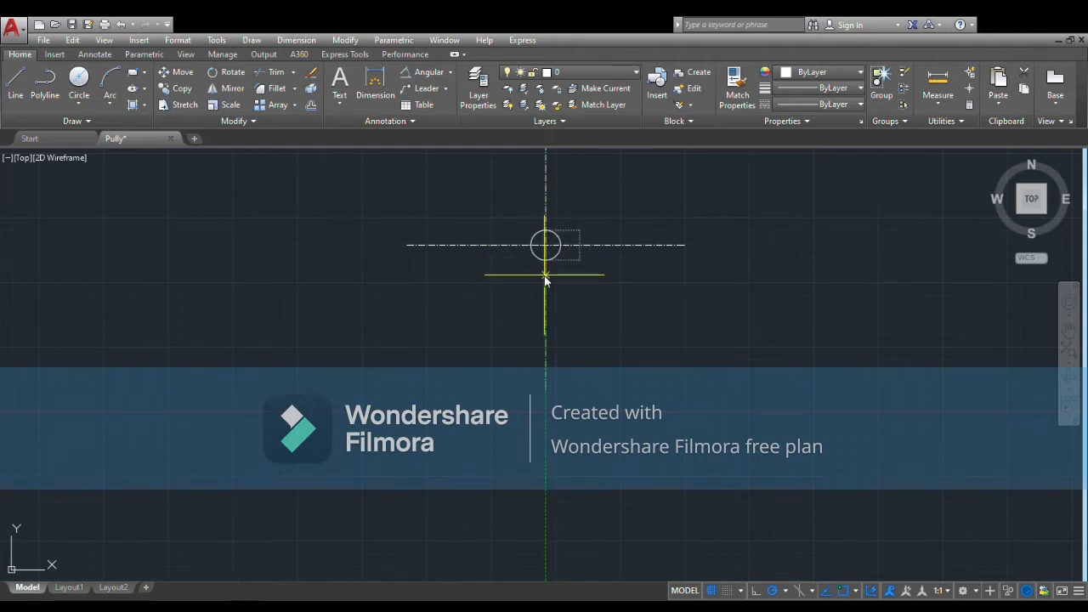
pyautogui.click(517, 260)
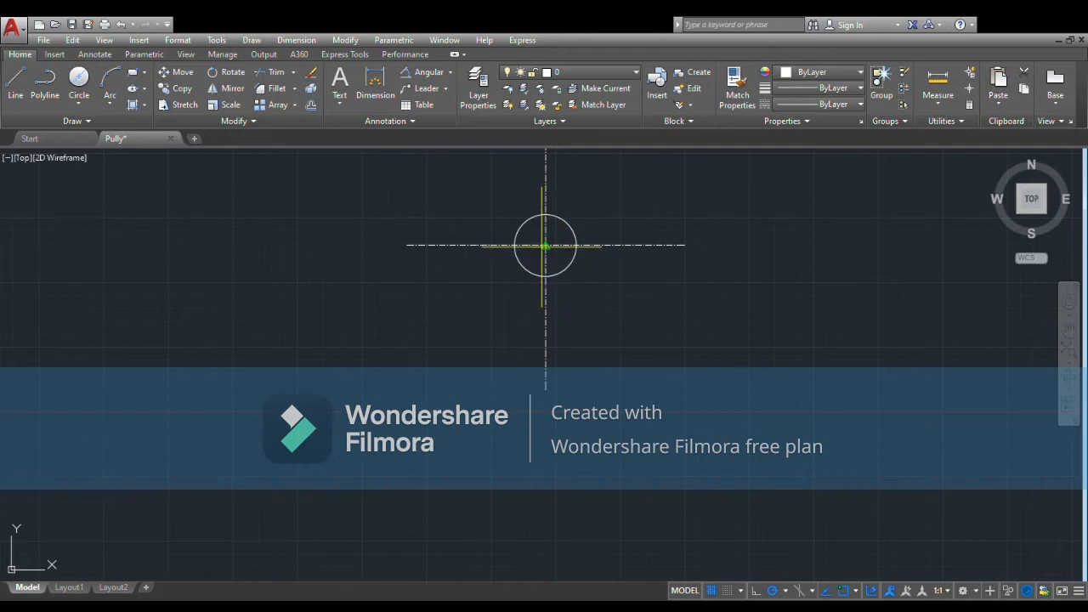
pyautogui.click(546, 244)
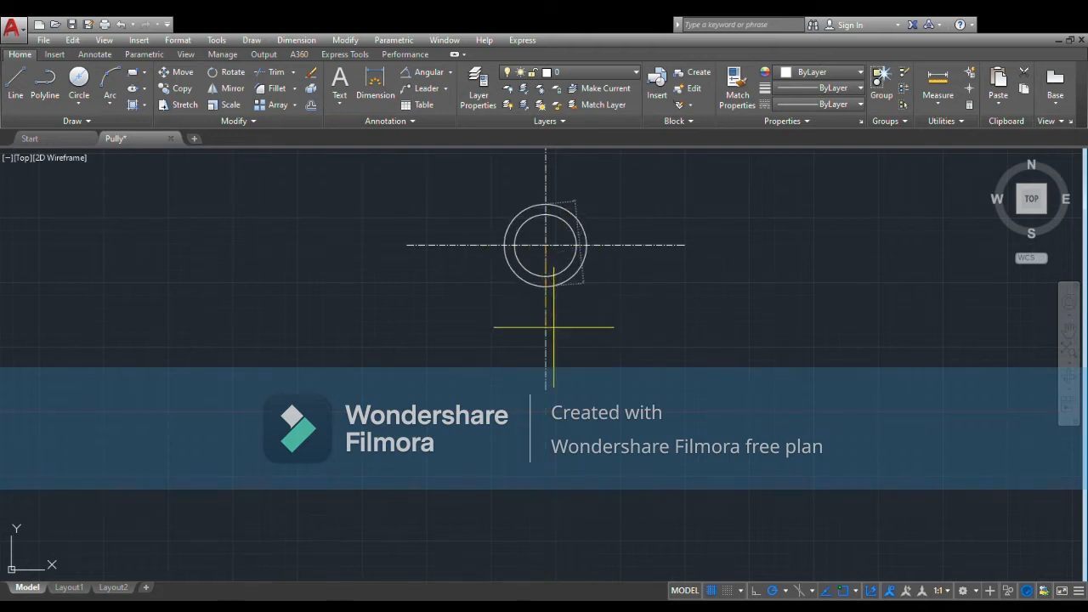
pyautogui.click(554, 329)
pyautogui.press('space')
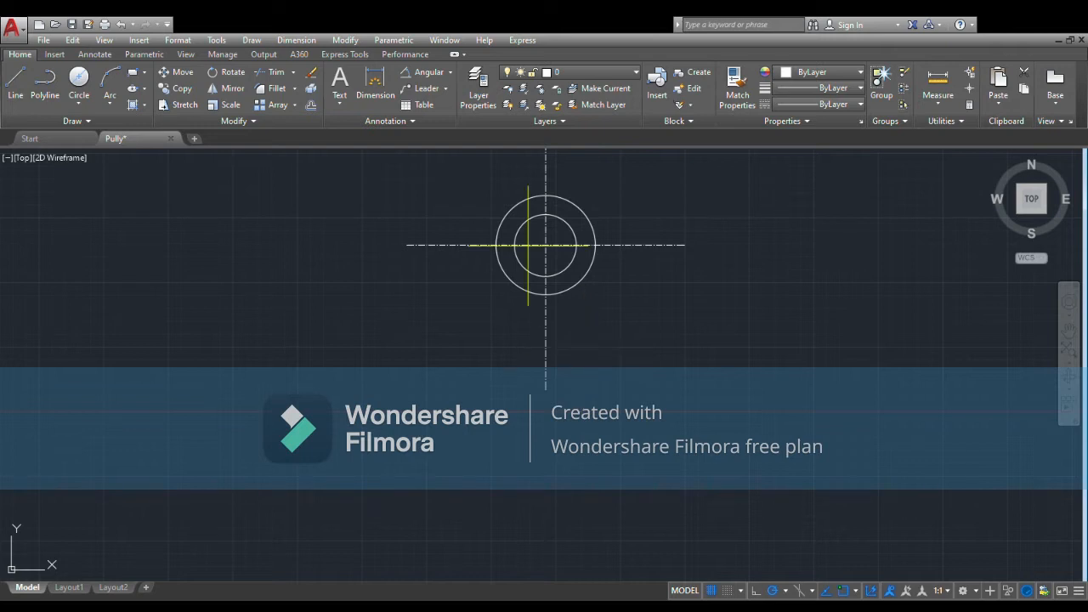
pyautogui.click(546, 245)
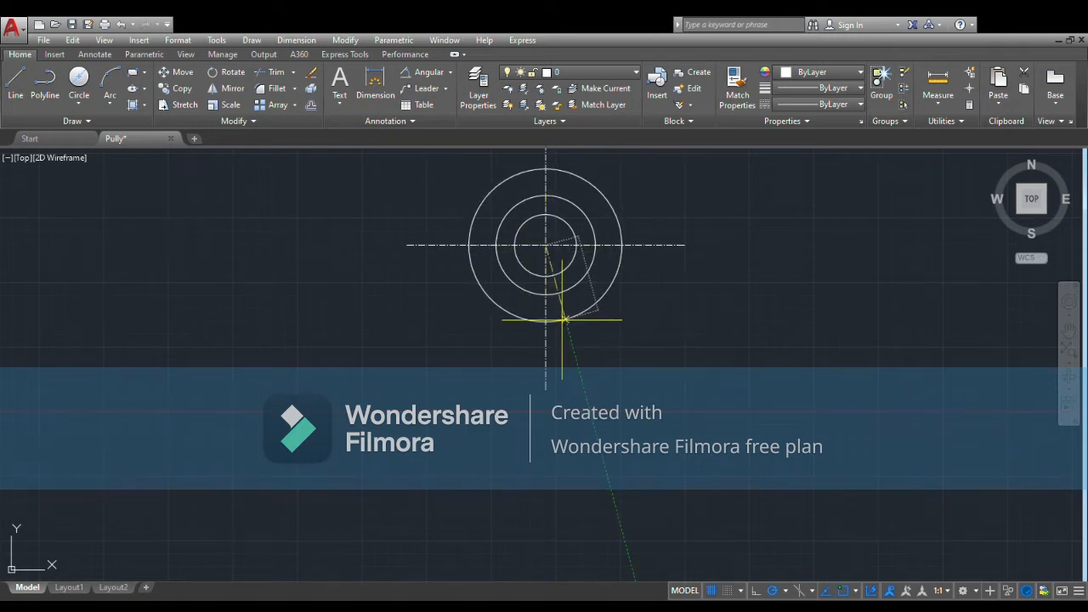
pyautogui.click(540, 307)
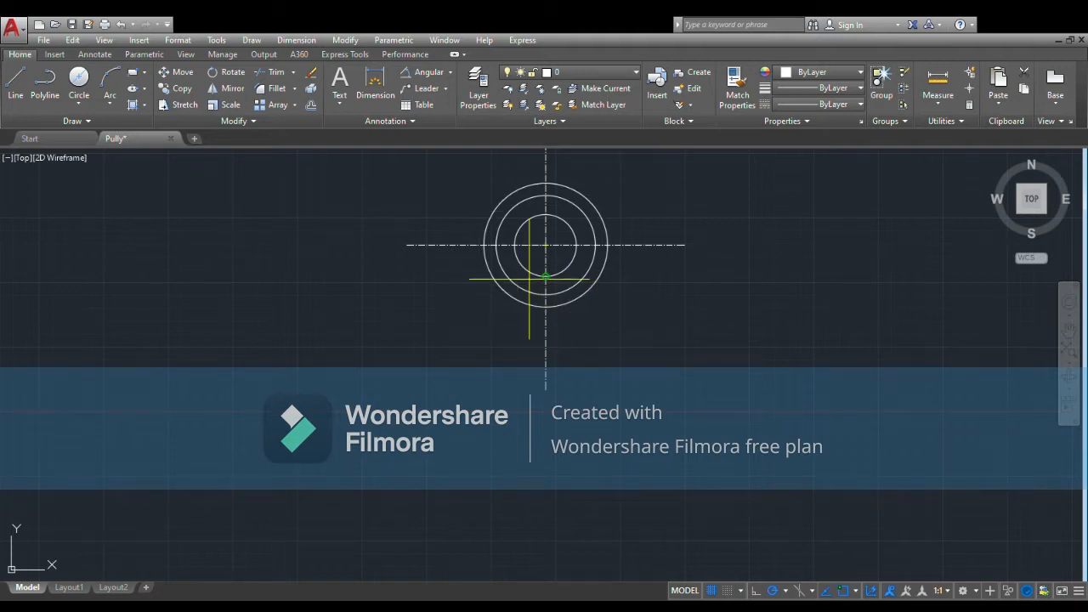
# - Add two larger concentric circles around the same centre, the outermost with a diameter of 200
pyautogui.press('space')
pyautogui.click(546, 245)
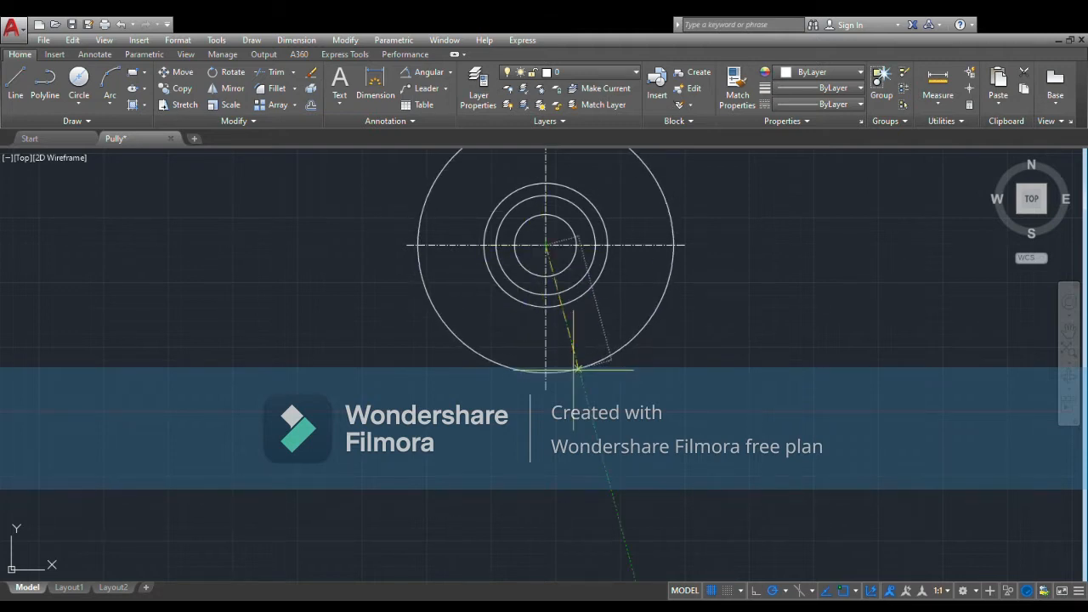
pyautogui.press('Return')
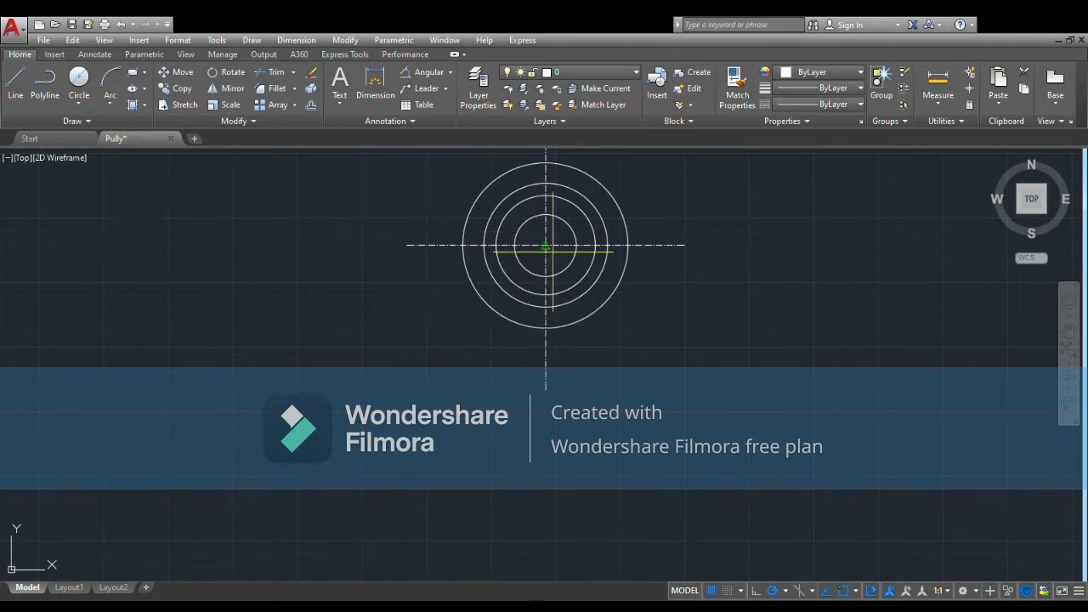
pyautogui.click(546, 245)
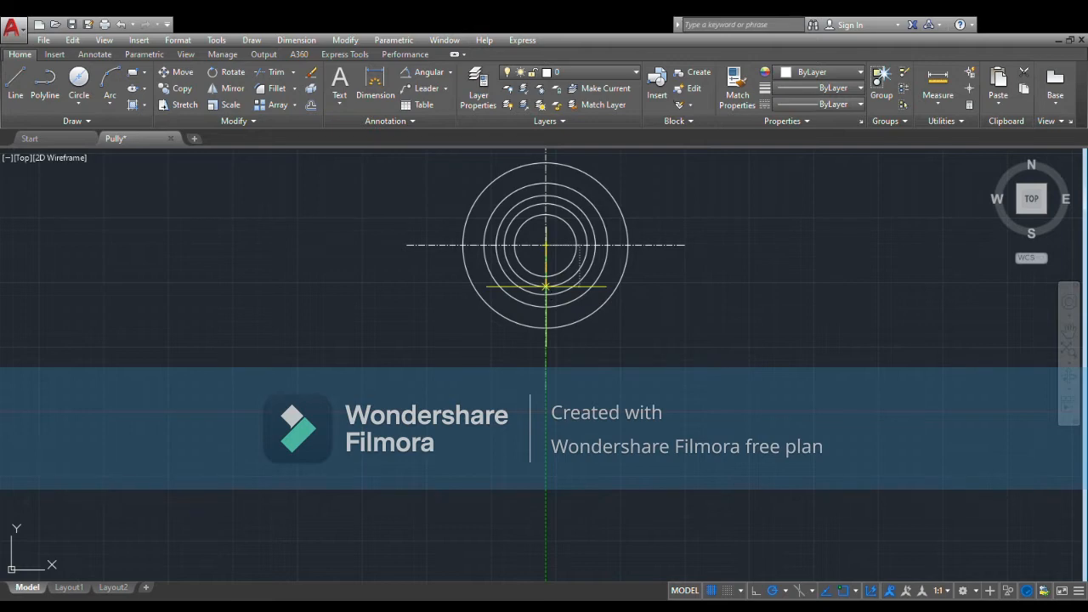
pyautogui.press('Return')
# - Draw a 15 by 10 rectangle for the keyway in the free space between the reference side view and the new circles
pyautogui.scroll(-2, 545, 278)
pyautogui.moveTo(450, 314); pyautogui.dragTo(469, 367, button='middle')
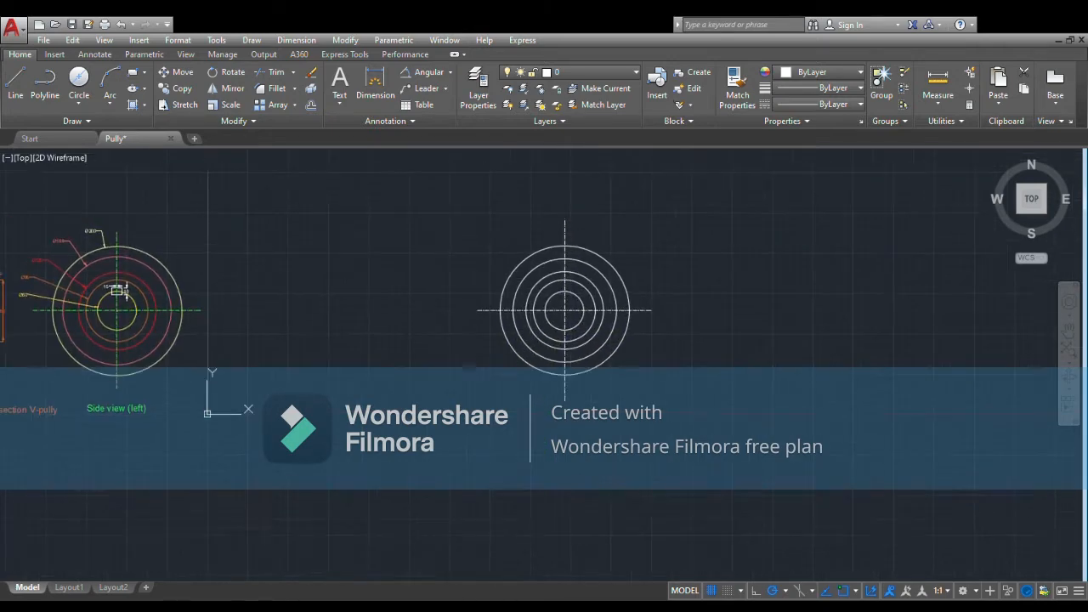
pyautogui.moveTo(318, 346); pyautogui.dragTo(354, 315, button='middle')
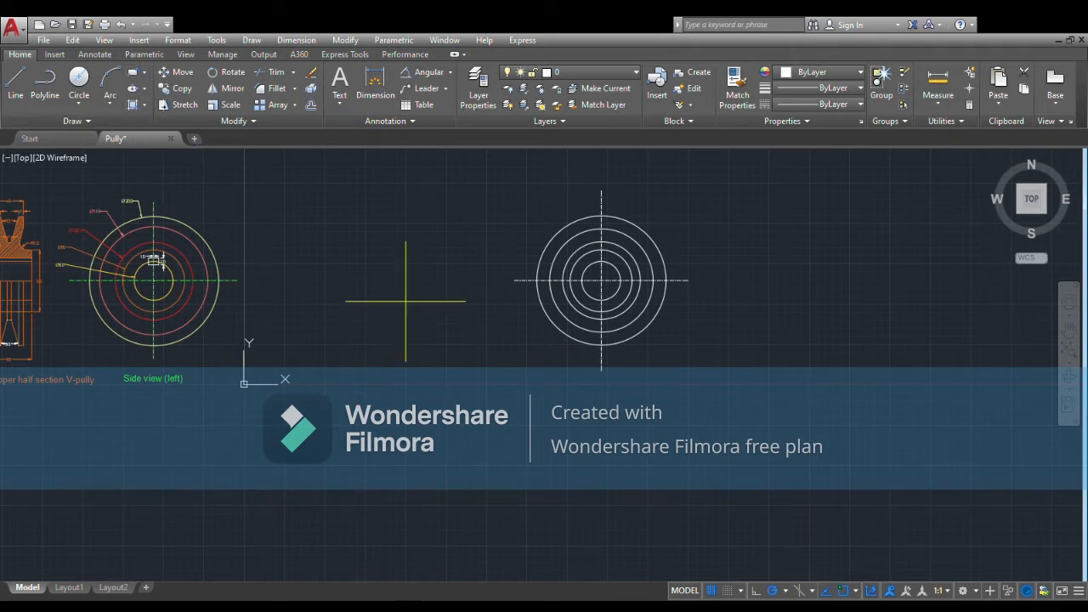
pyautogui.click(369, 267)
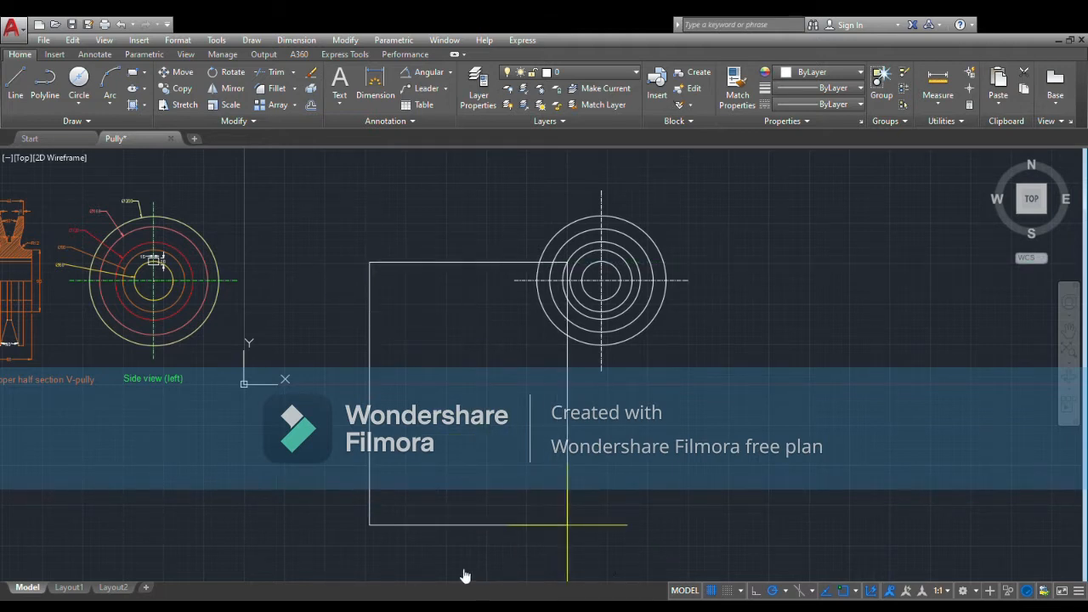
pyautogui.press('Escape')
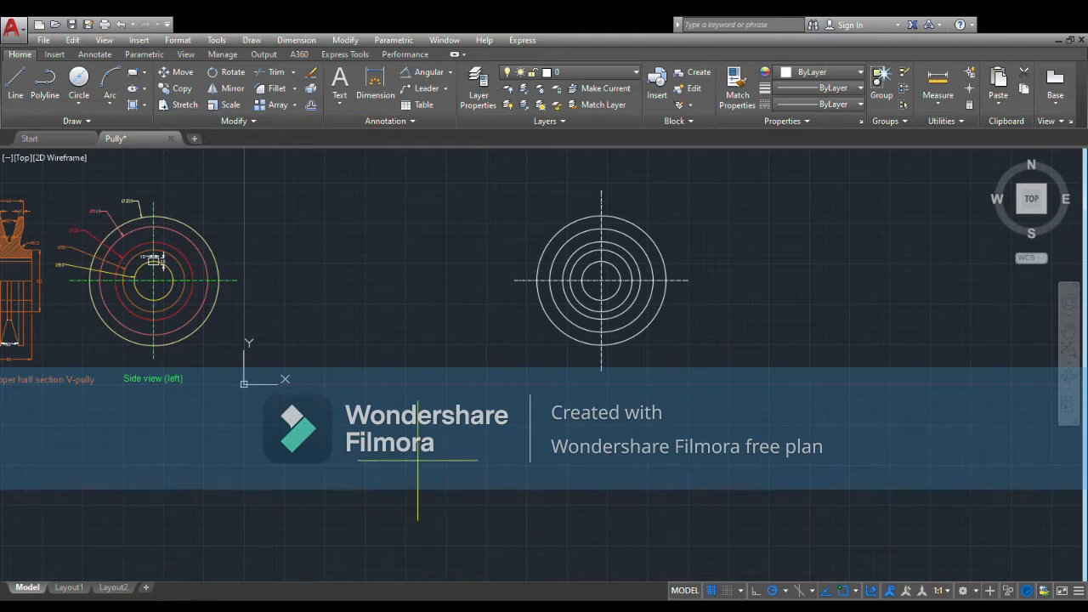
# - Move the keyway rectangle by its centre onto the uppermost point of the innermost circle
pyautogui.click(432, 245)
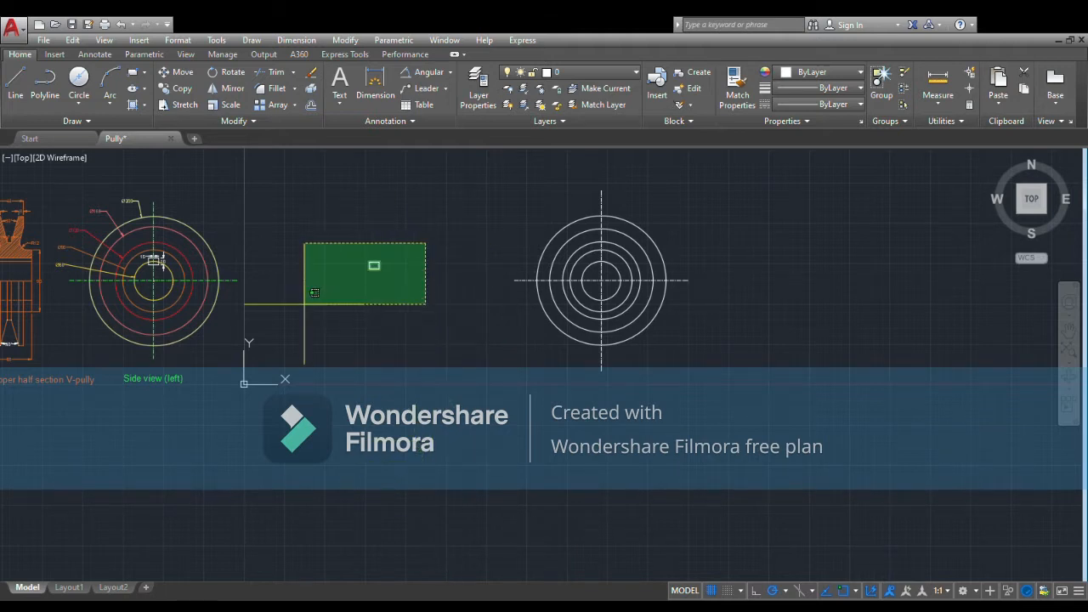
pyautogui.click(306, 304)
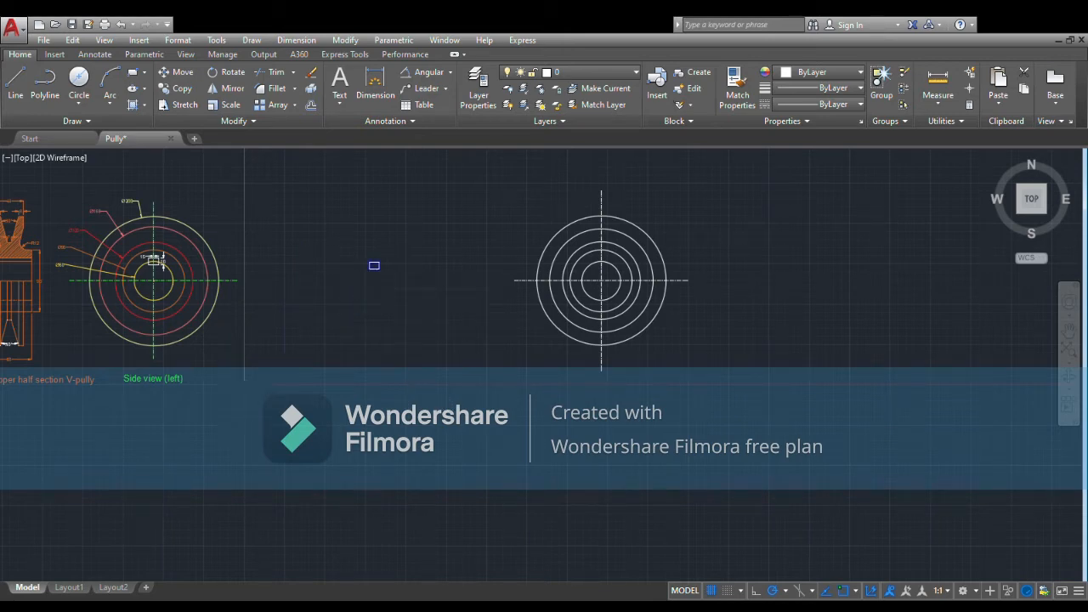
pyautogui.scroll(4, 409, 273)
pyautogui.click(322, 251)
pyautogui.moveTo(653, 242)
pyautogui.mouseDown(button='middle')
pyautogui.moveTo(450, 272)
pyautogui.moveTo(452, 250)
pyautogui.mouseUp(button='middle')
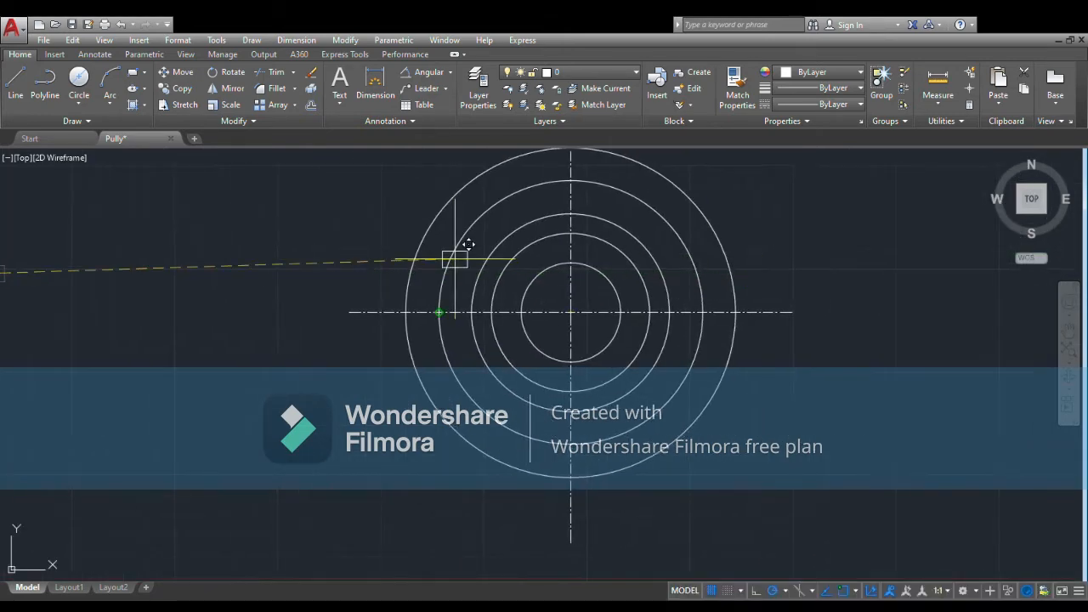
pyautogui.click(570, 262)
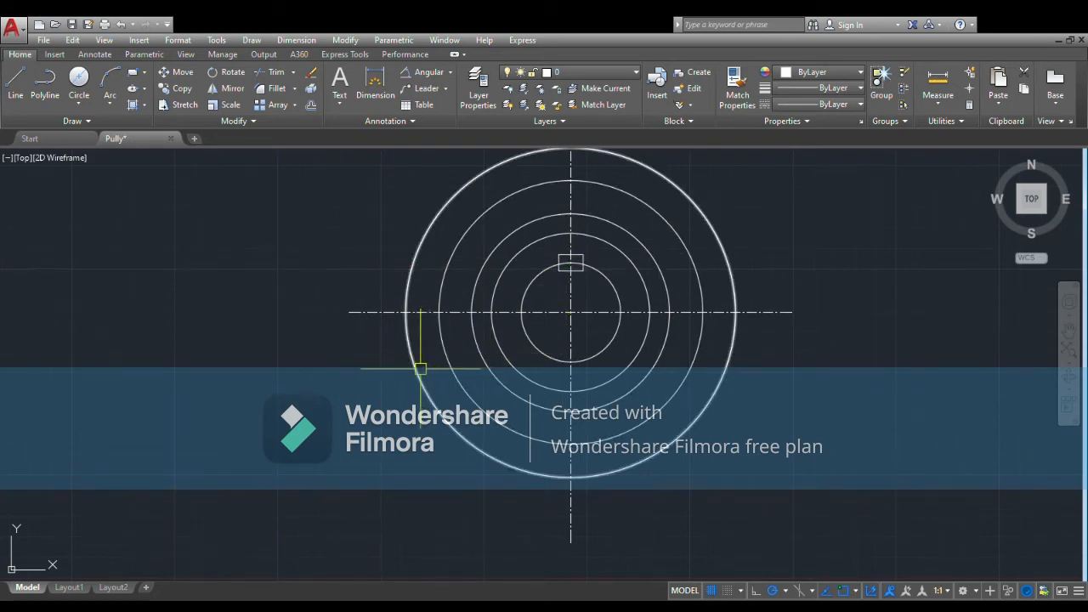
# - Draw a horizontal line for the front view between the two side views, level with the centre of the new circles
pyautogui.scroll(-3, 418, 368)
pyautogui.moveTo(394, 377)
pyautogui.mouseDown(button='middle')
pyautogui.moveTo(624, 318)
pyautogui.moveTo(721, 340)
pyautogui.mouseUp(button='middle')
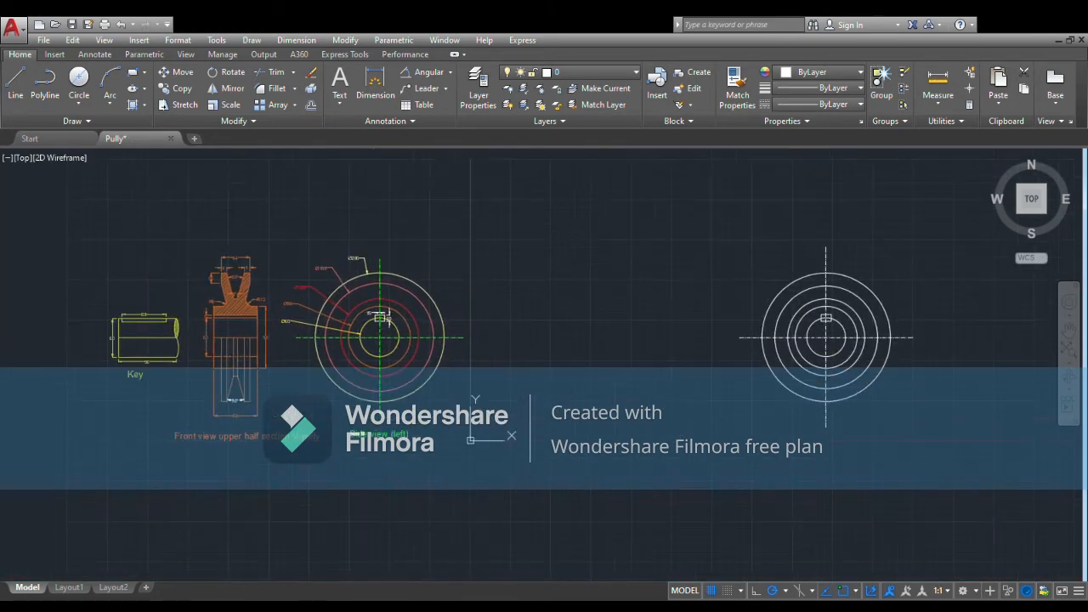
pyautogui.click(16, 85)
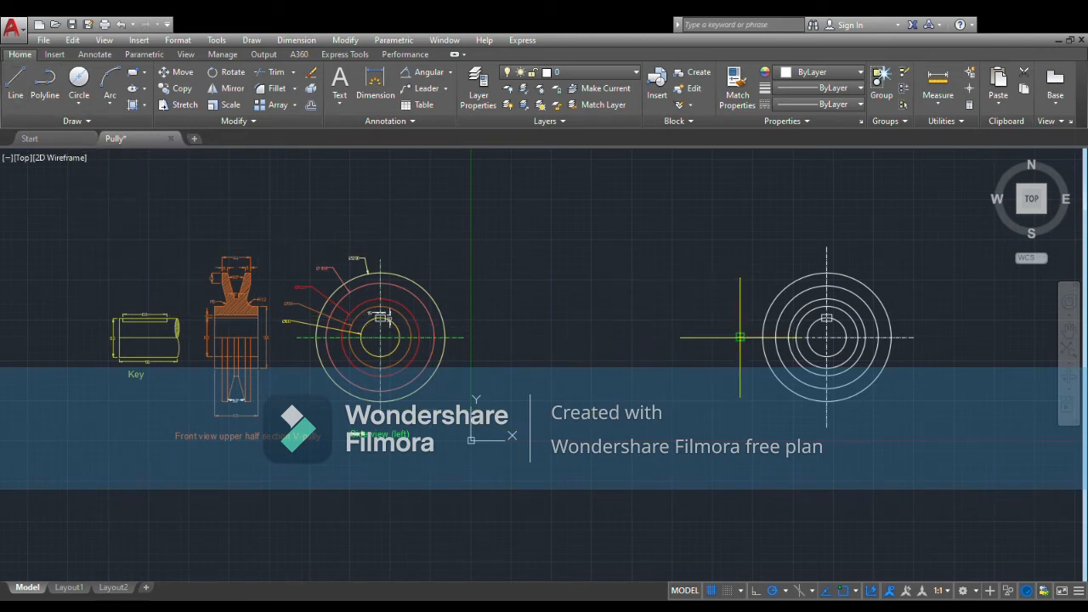
pyautogui.click(618, 338)
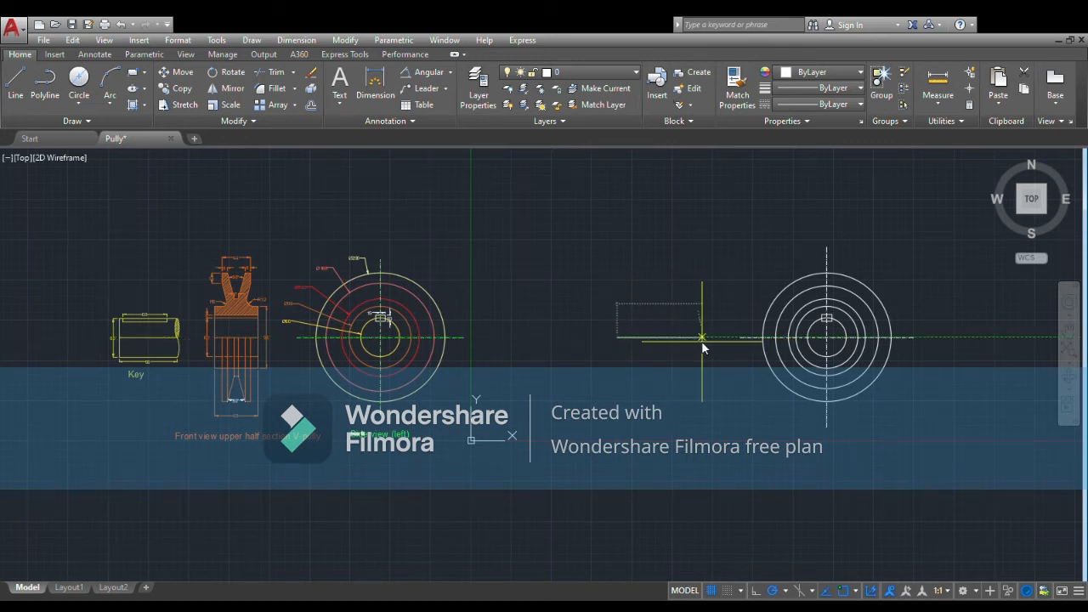
pyautogui.press('Escape')
# - Offset the front view's horizontal line to both sides, level with the uppermost and lowermost points of the Ø60 bore circle
pyautogui.click(658, 326)
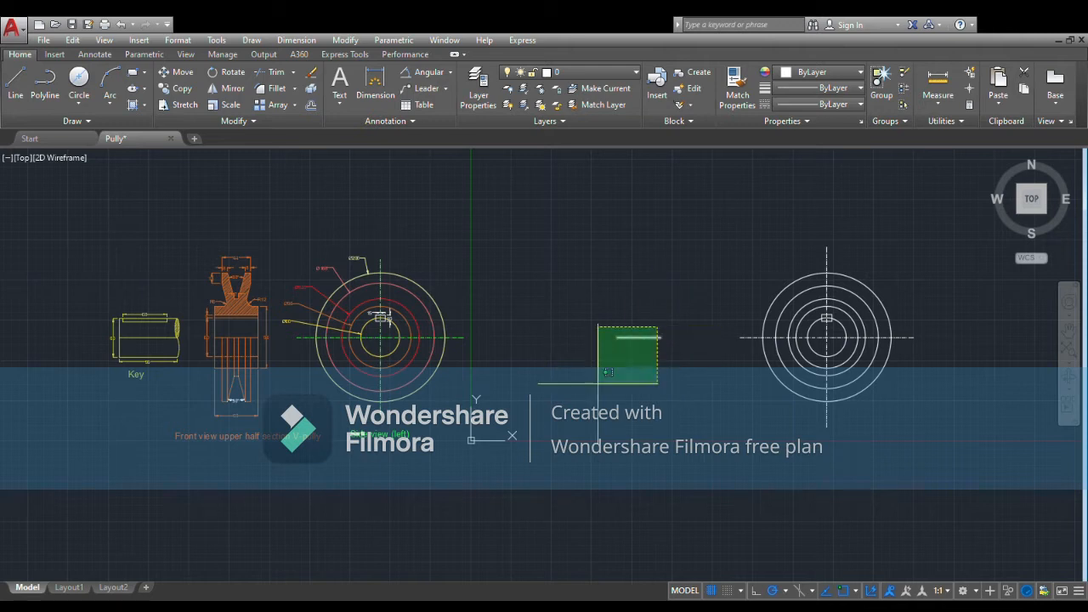
pyautogui.press('Escape')
pyautogui.scroll(2, 627, 330)
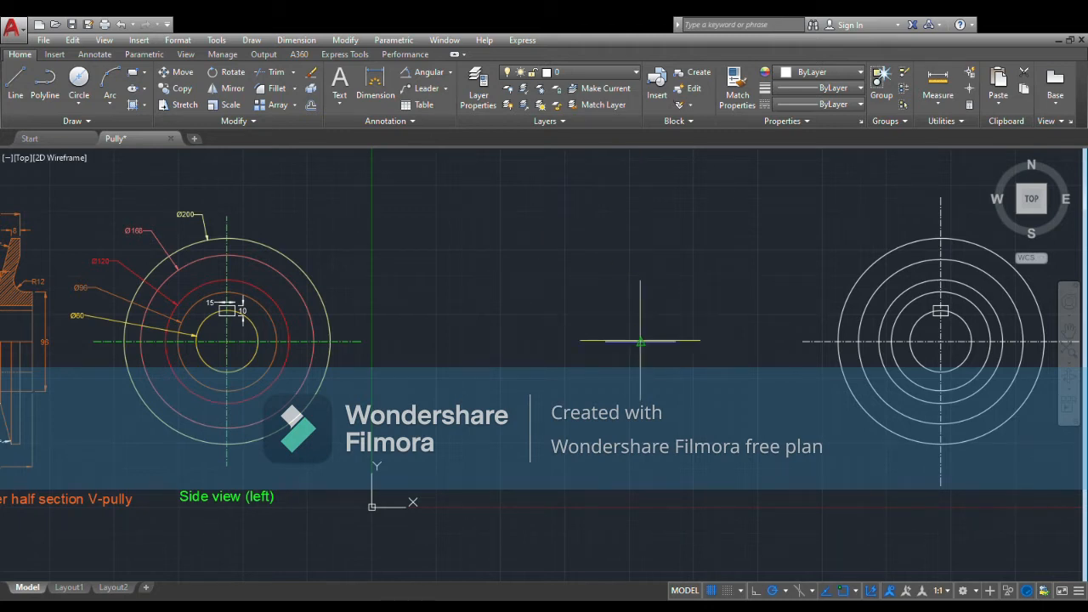
pyautogui.click(641, 315)
pyautogui.click(641, 345)
pyautogui.click(642, 381)
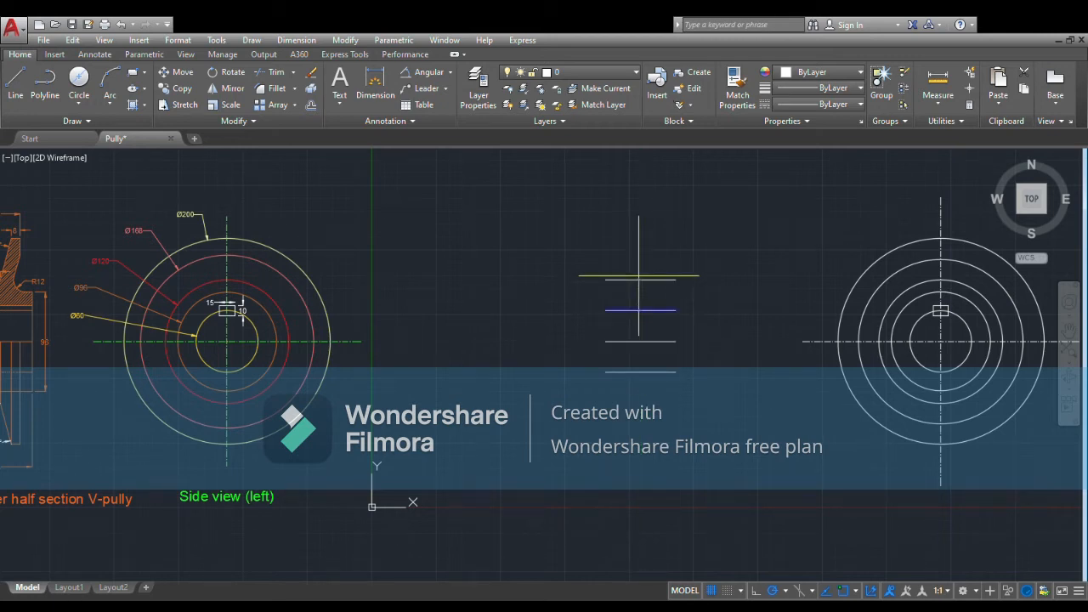
# - Offset both bore lines outward to the hub circle's top and bottom levels, and offset the upper hub line slightly further up
pyautogui.click(640, 281)
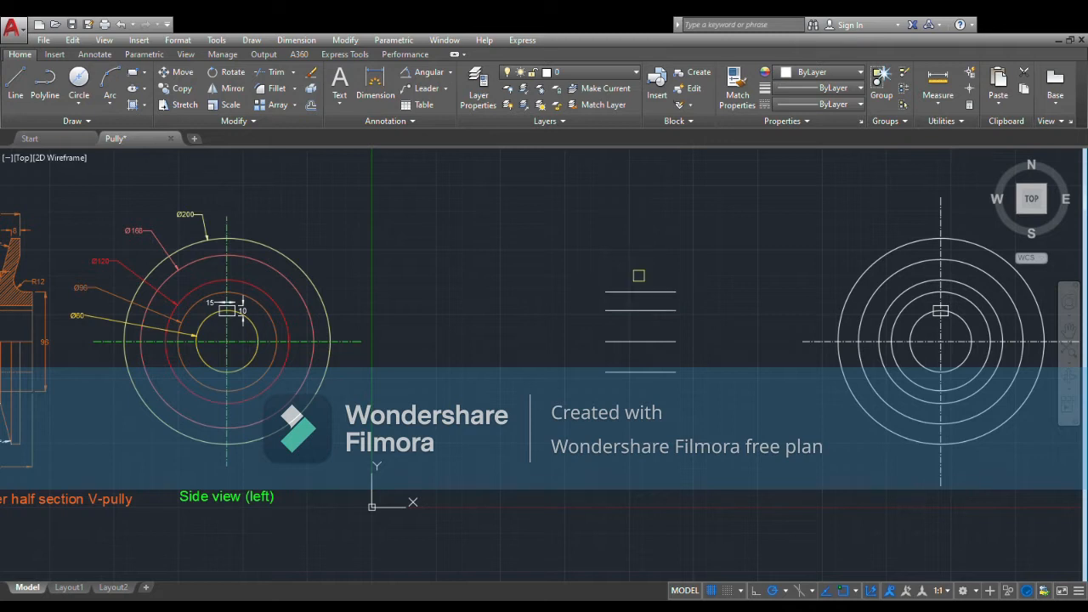
pyautogui.click(643, 366)
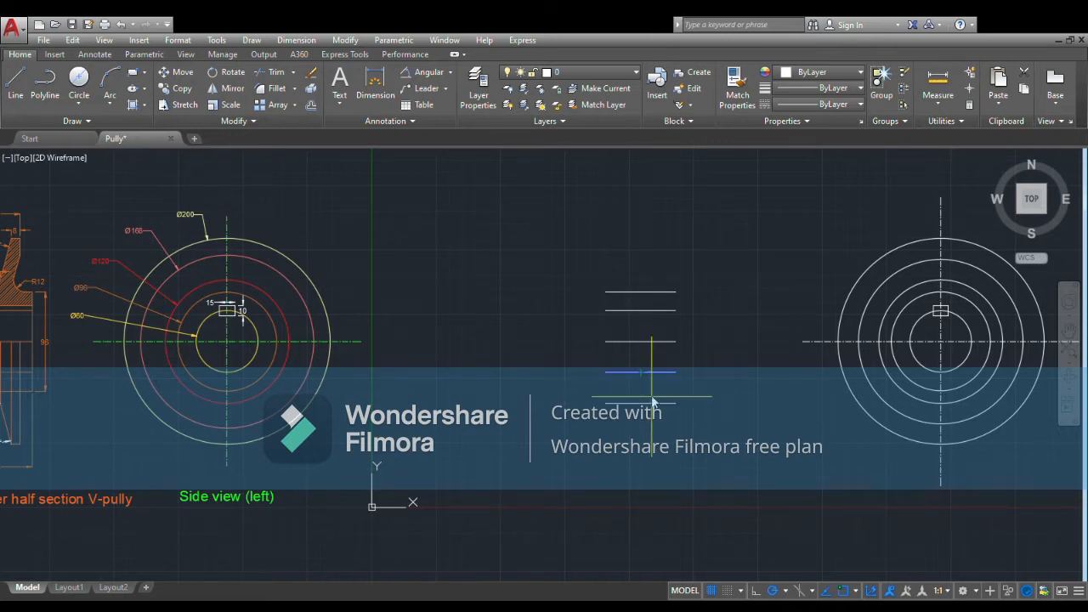
pyautogui.click(653, 402)
pyautogui.click(640, 293)
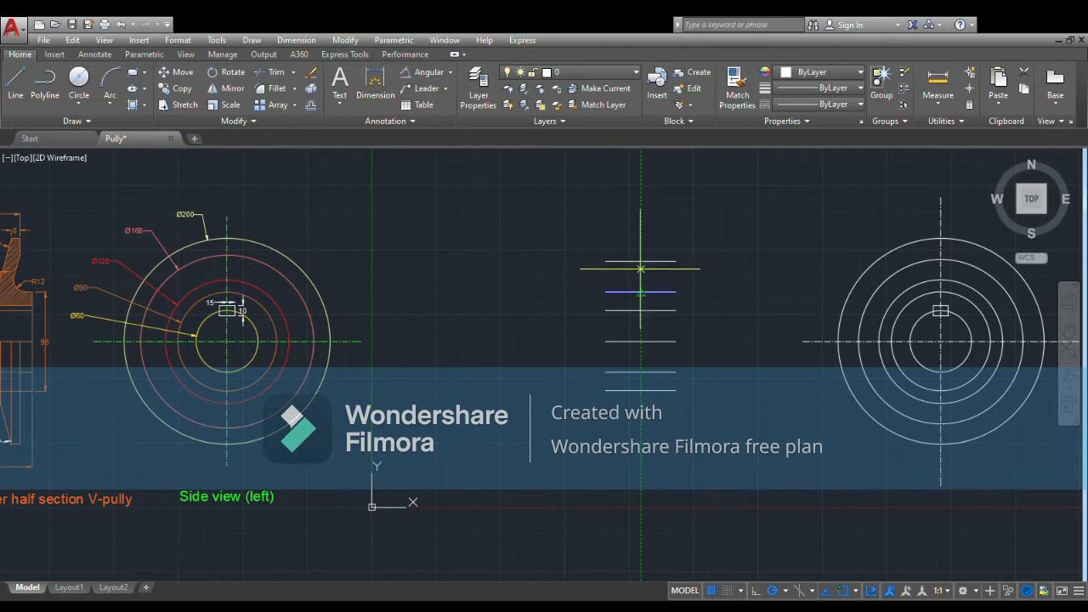
pyautogui.click(641, 272)
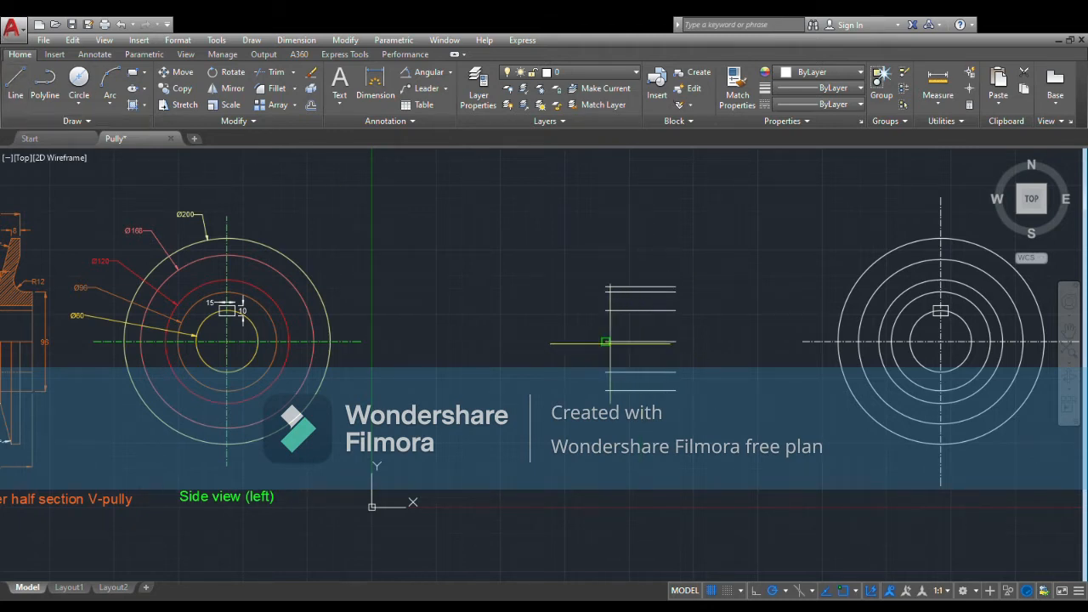
# - Draw a vertical line joining the left ends of the centre and topmost lines, and mirror it about the front view's vertical midline
pyautogui.click(607, 342)
pyautogui.click(606, 286)
pyautogui.press('Return')
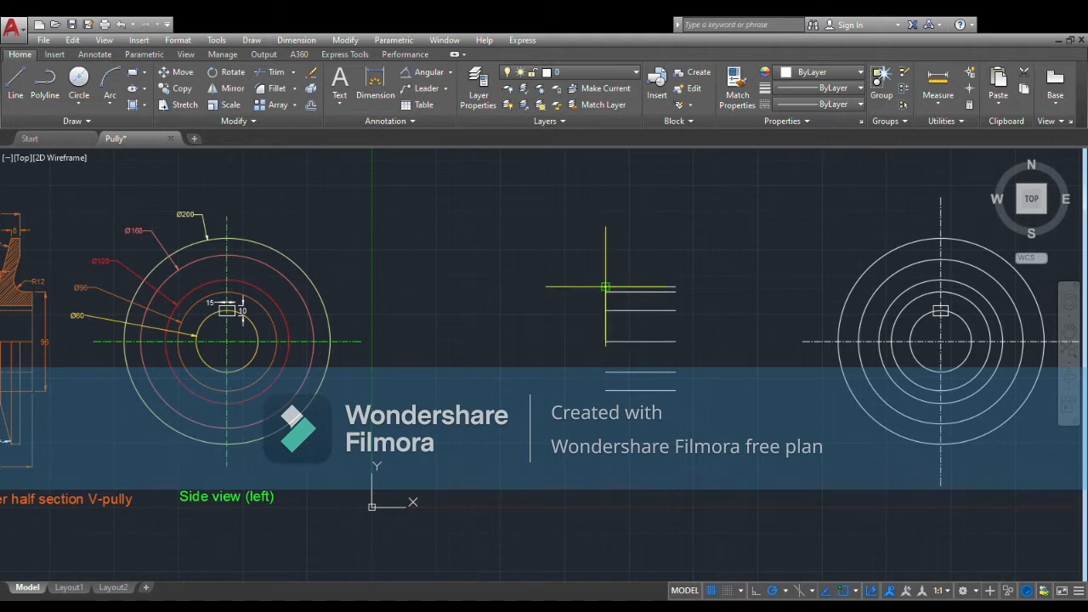
pyautogui.click(609, 328)
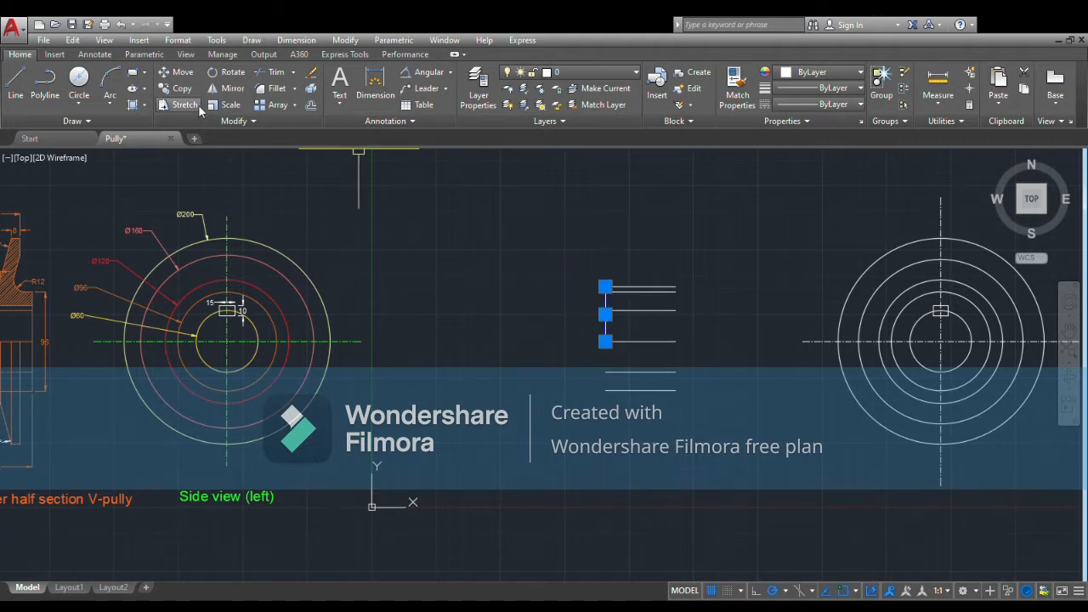
pyautogui.click(232, 88)
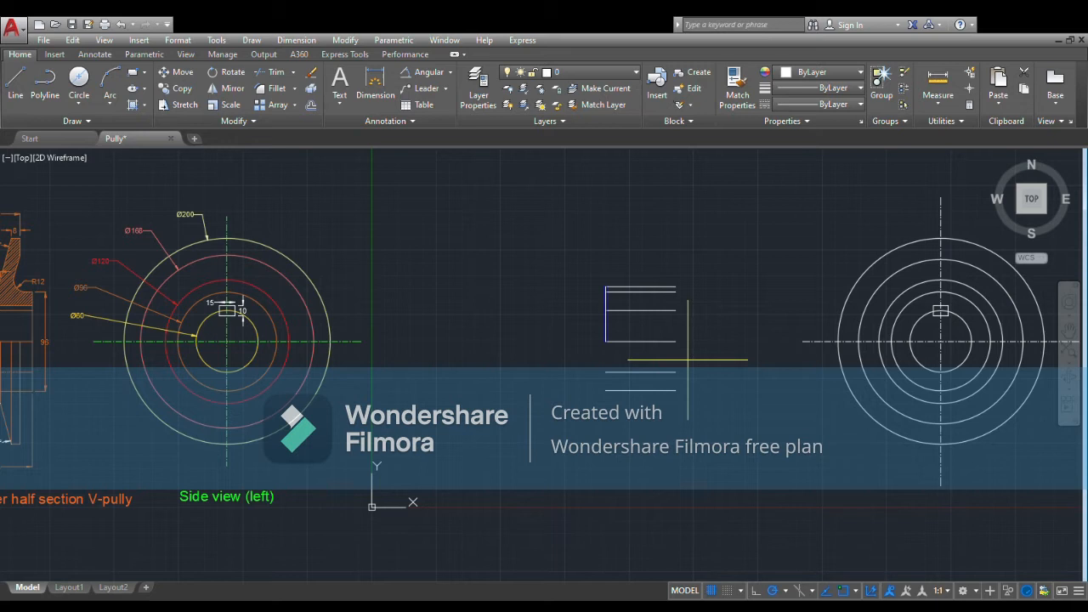
pyautogui.click(641, 342)
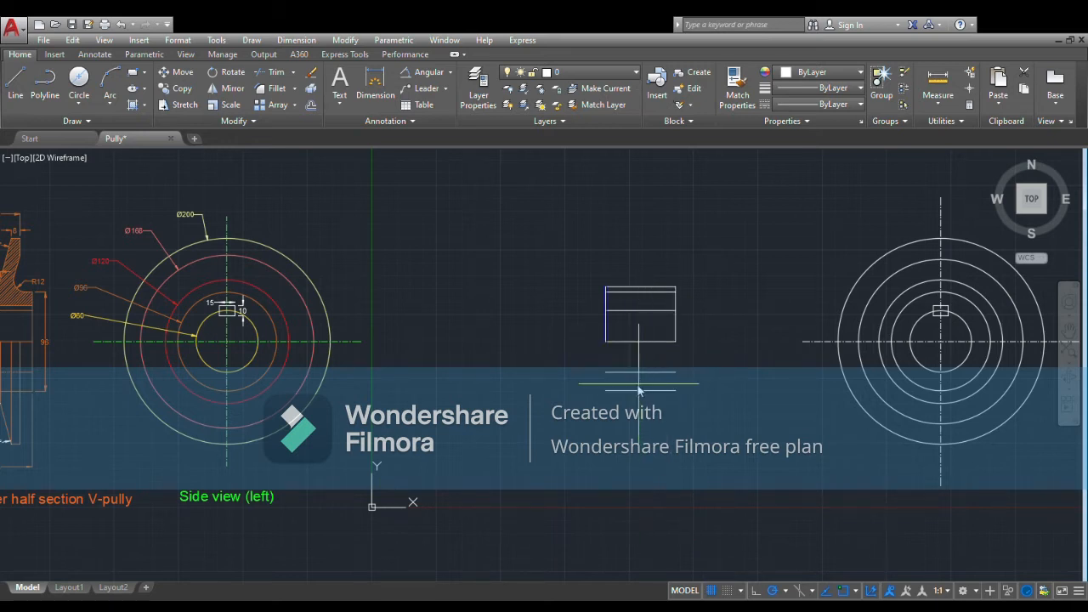
pyautogui.press('Return')
# - Mirror both vertical side lines below the horizontal centre line and trim their ends that overhang the lowest line
pyautogui.click(705, 335)
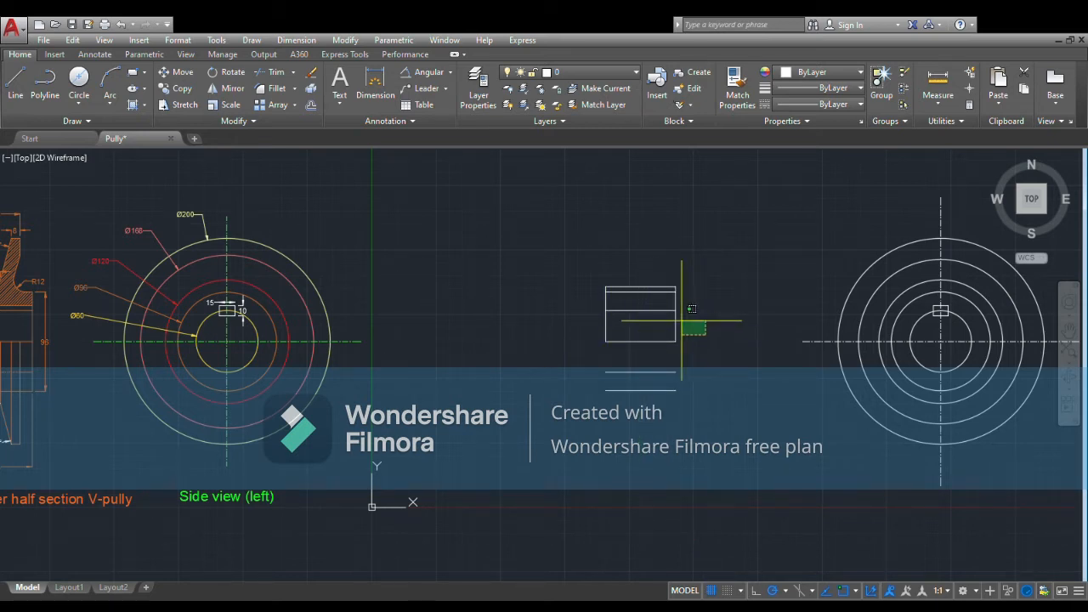
pyautogui.click(668, 320)
pyautogui.click(606, 315)
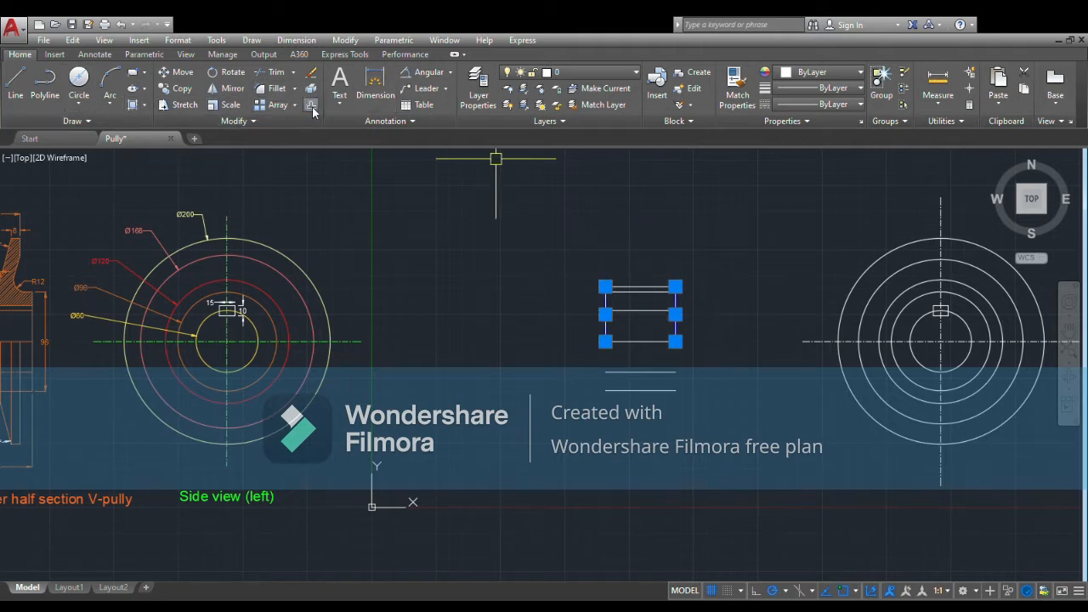
pyautogui.click(238, 91)
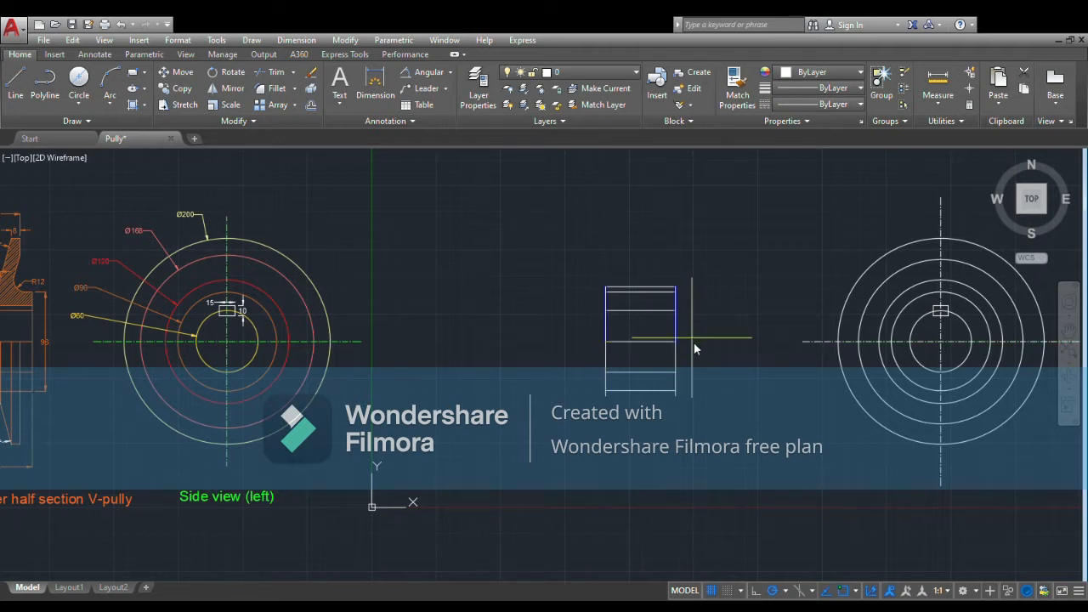
pyautogui.click(713, 387)
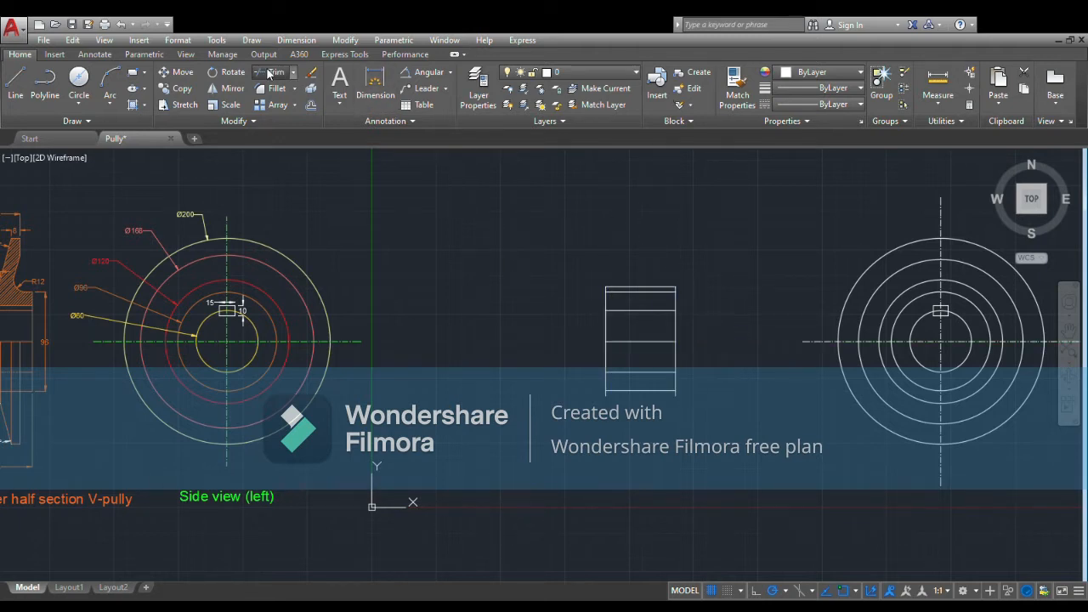
pyautogui.scroll(4, 664, 410)
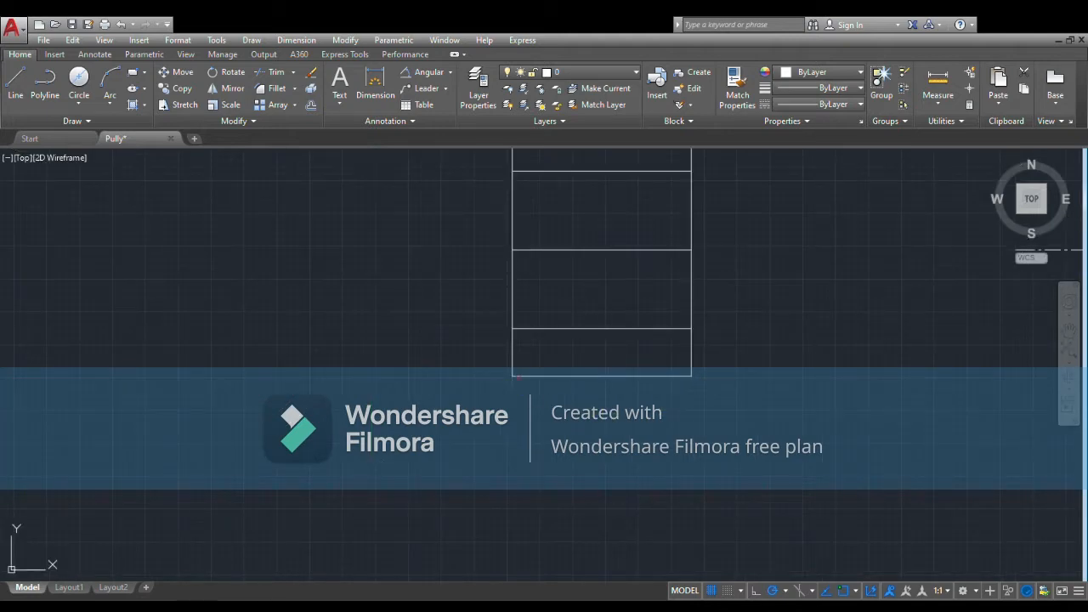
pyautogui.scroll(-5, 371, 385)
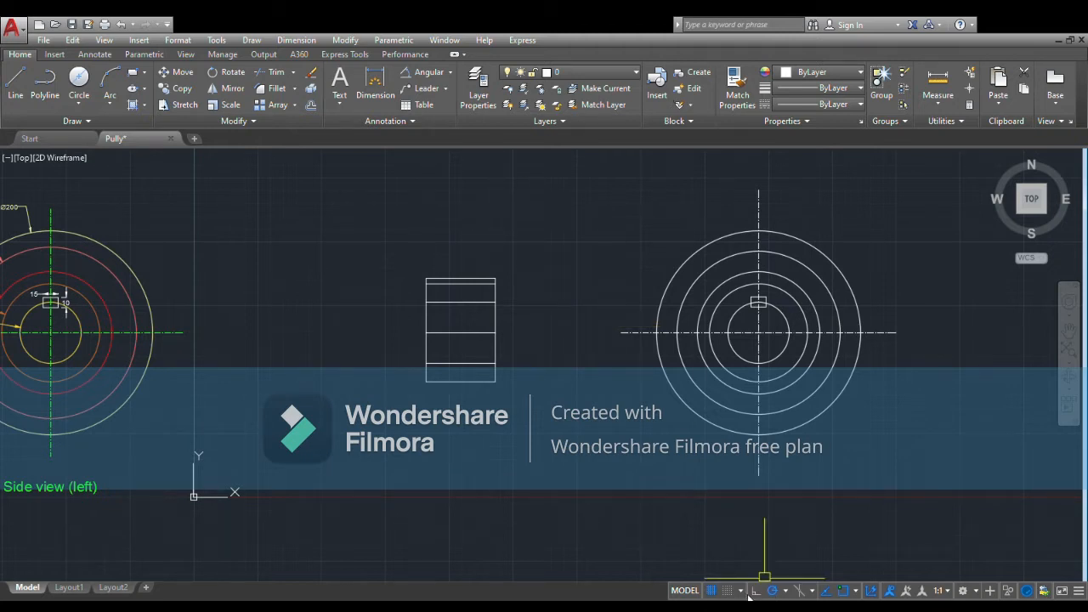
# - Turn on ortho mode and draw a vertical line from the centre line's midpoint up to the level of the Ø120 circle's top
pyautogui.click(13, 85)
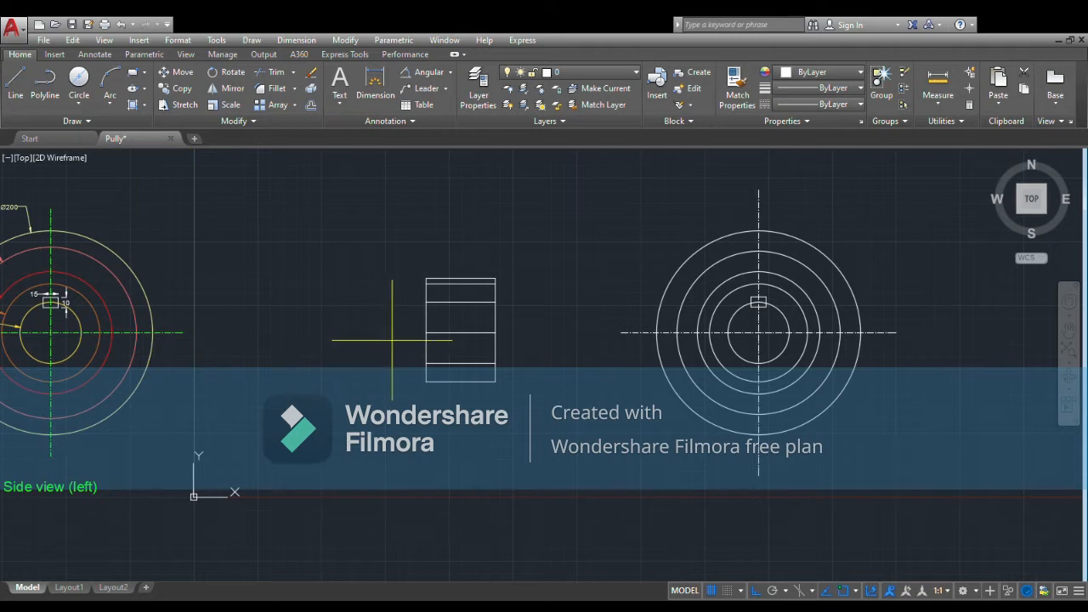
pyautogui.click(460, 333)
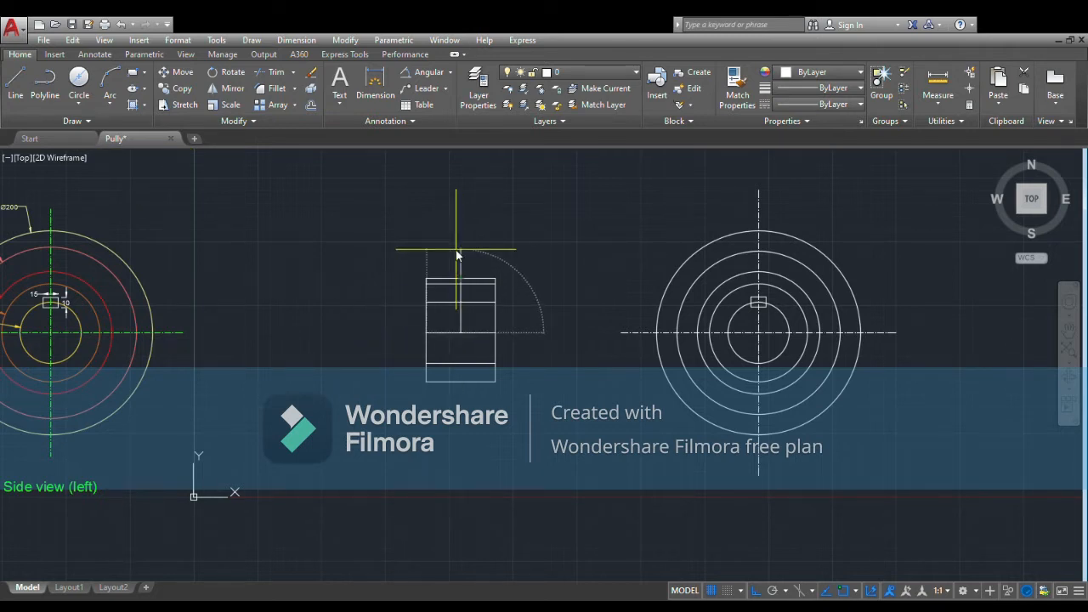
pyautogui.click(457, 251)
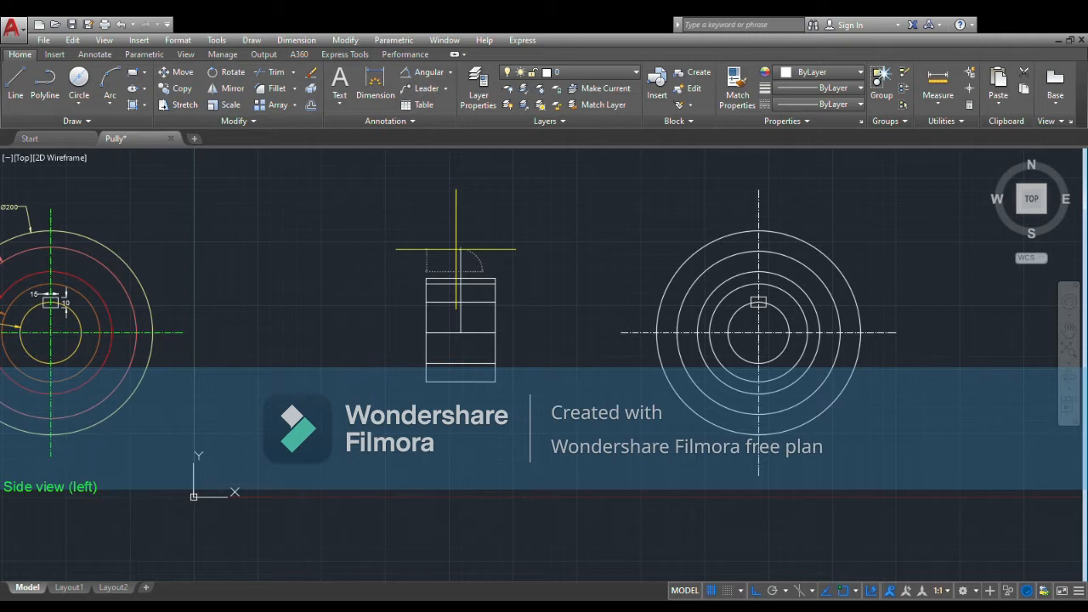
pyautogui.press('Escape')
# - Draw a short horizontal line in free space and move it by its midpoint onto the vertical line's upper end, just above the hub
pyautogui.click(17, 85)
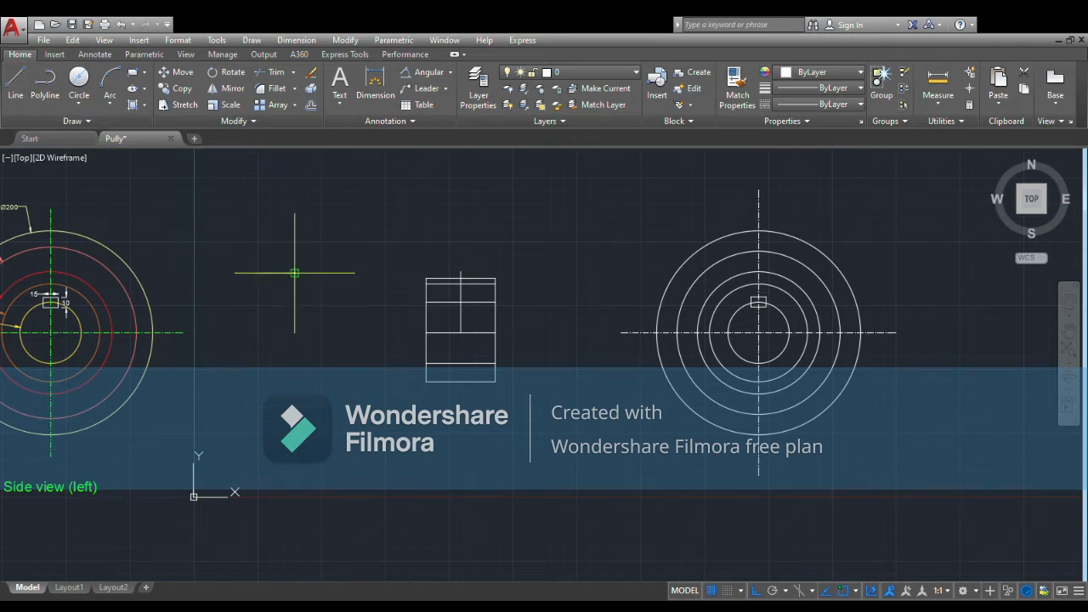
pyautogui.click(294, 231)
pyautogui.click(276, 283)
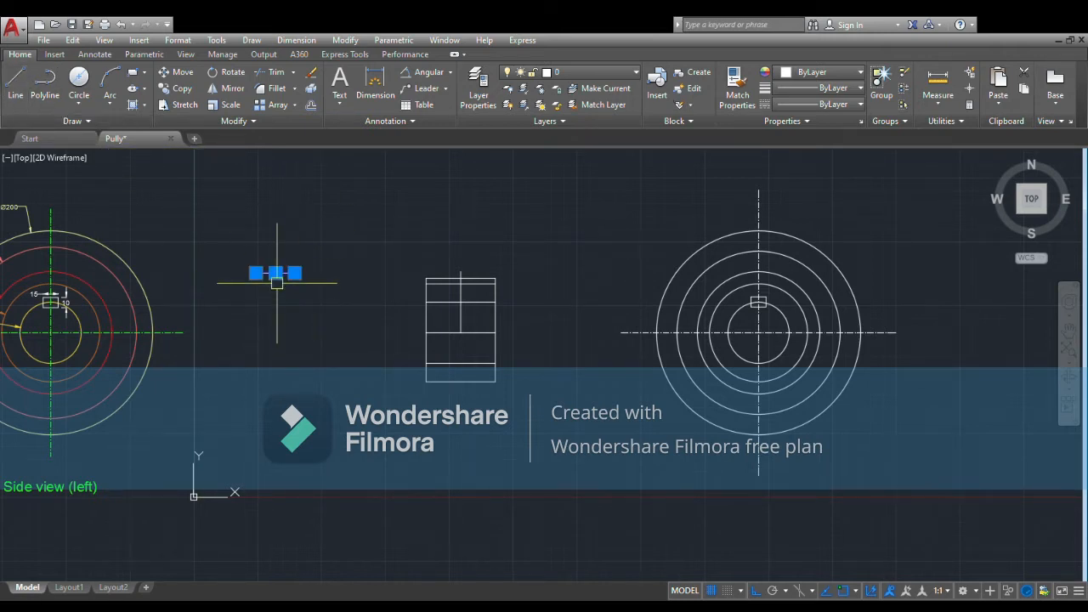
pyautogui.click(275, 273)
pyautogui.scroll(4, 452, 274)
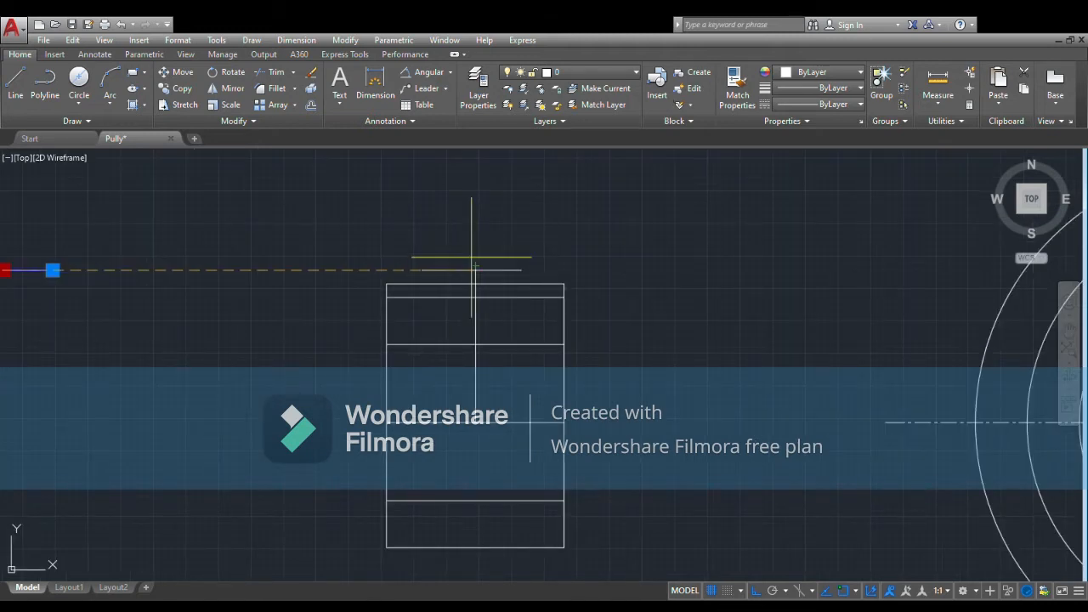
pyautogui.click(476, 265)
pyautogui.press('Escape')
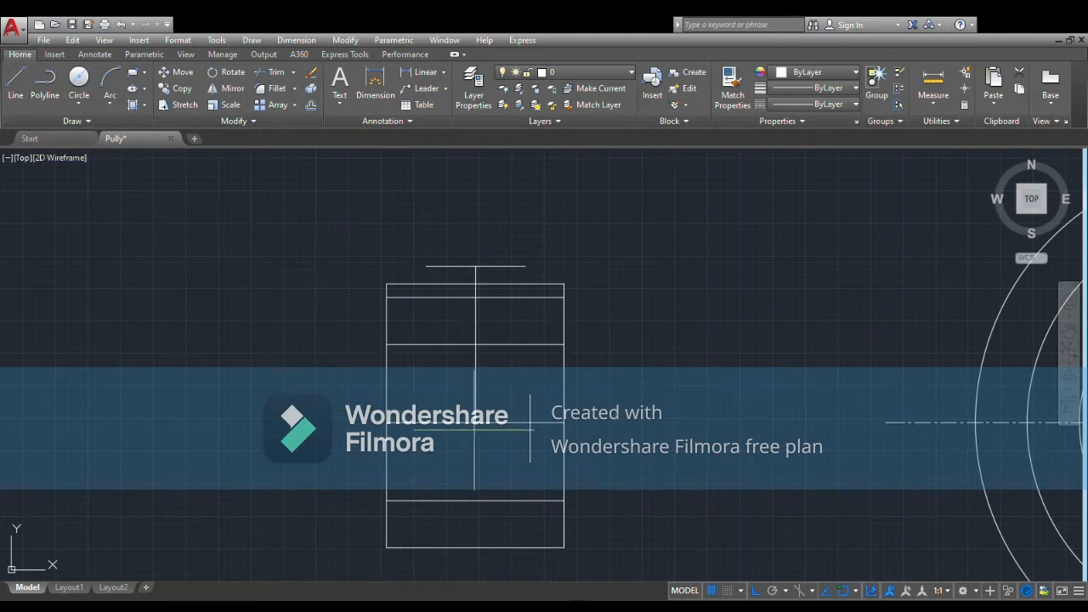
# - Draw a vertical line from the centre line's midpoint up to the level of the Ø200 circle's uppermost point
pyautogui.click(475, 422)
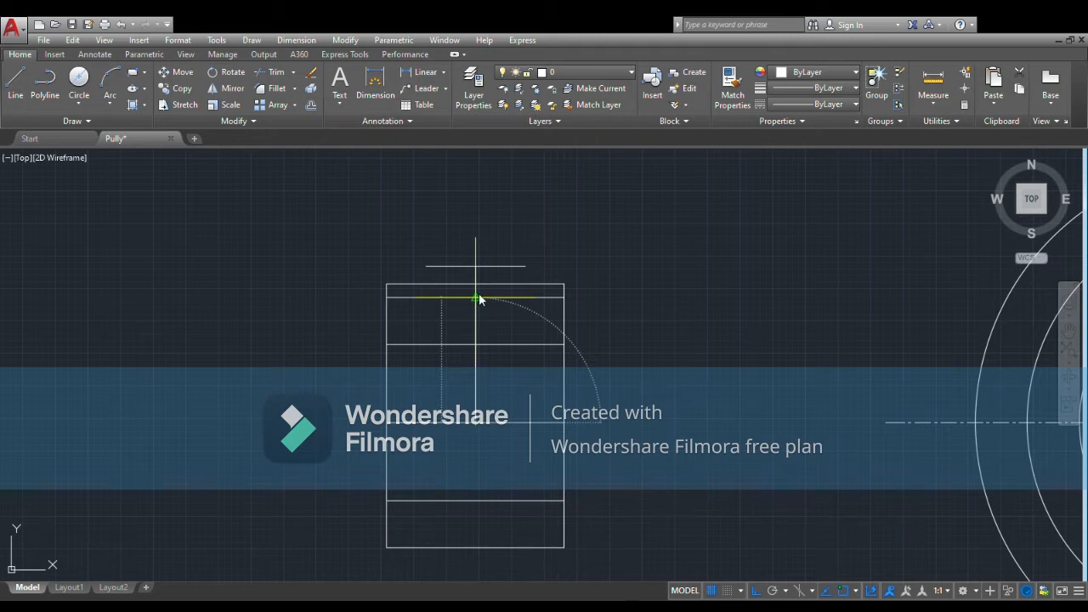
pyautogui.press('Return')
pyautogui.moveTo(477, 295); pyautogui.dragTo(473, 384, button='middle')
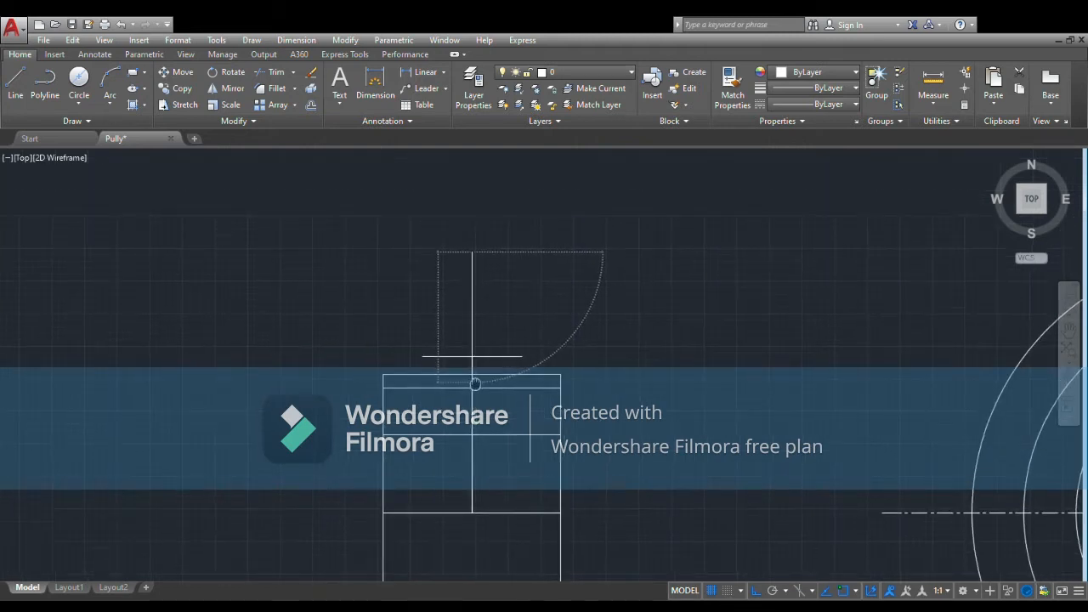
pyautogui.moveTo(1007, 299); pyautogui.dragTo(848, 299, button='middle')
pyautogui.scroll(-1, 680, 288)
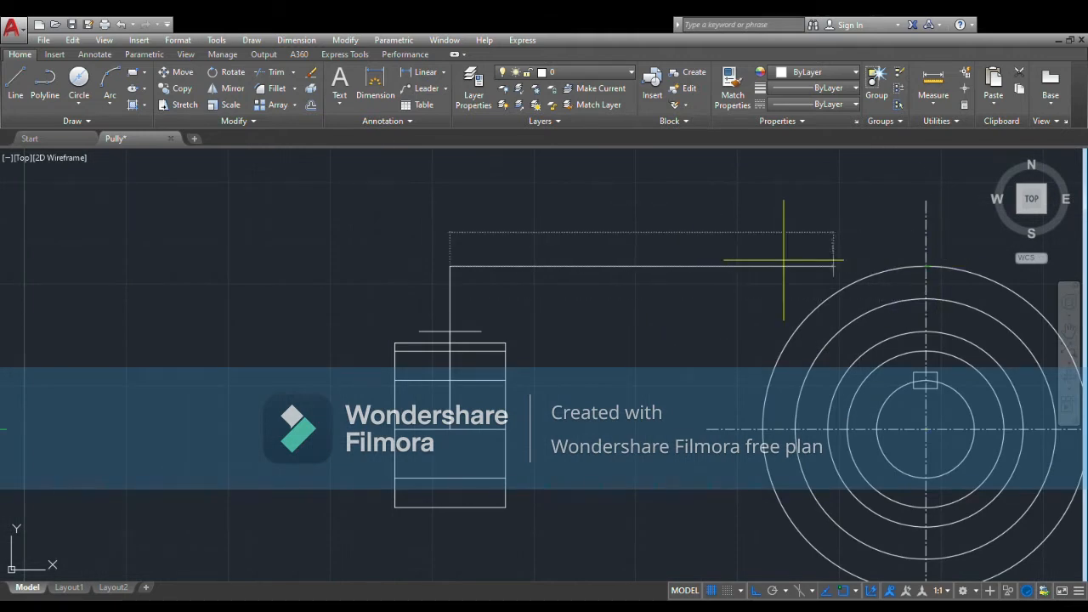
# - Draw a slightly longer horizontal line for the pulley rim and move it by its midpoint onto the upper end of the taller vertical line
pyautogui.click(15, 81)
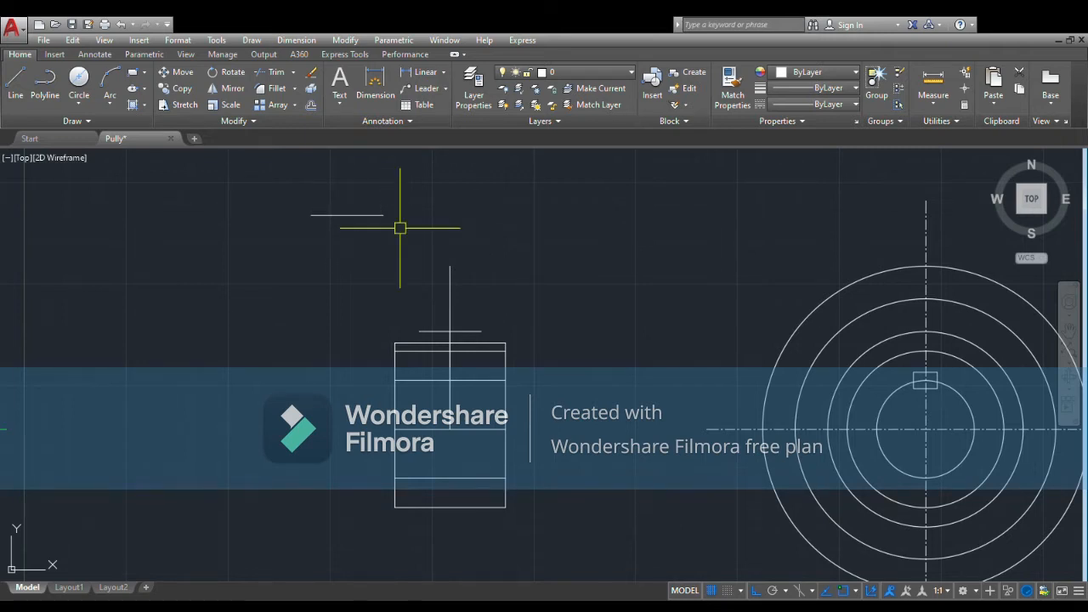
pyautogui.click(360, 194)
pyautogui.click(311, 230)
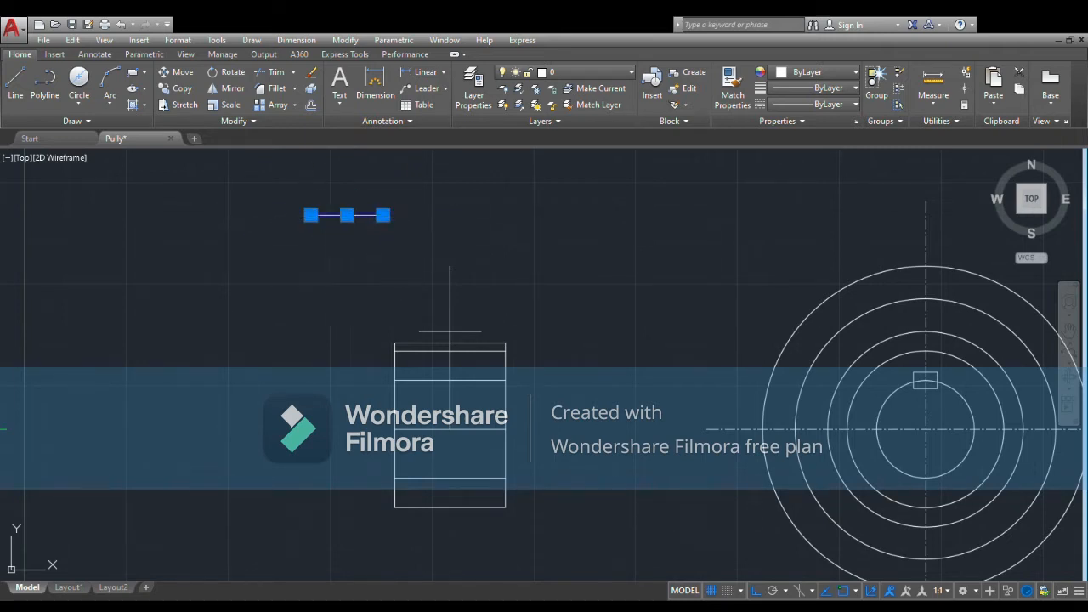
pyautogui.click(347, 215)
pyautogui.click(450, 266)
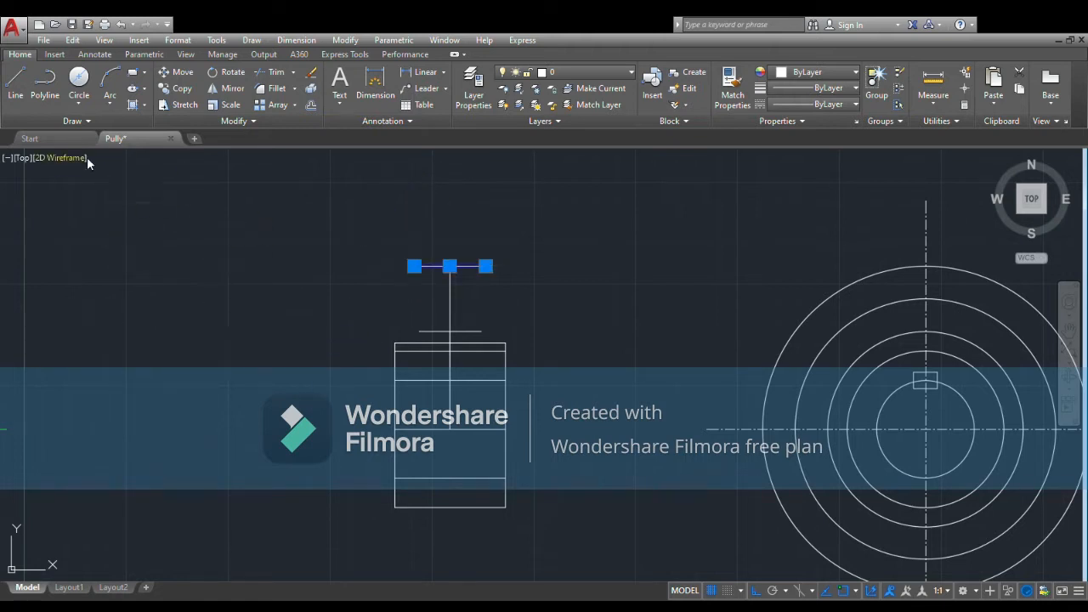
pyautogui.press('Escape')
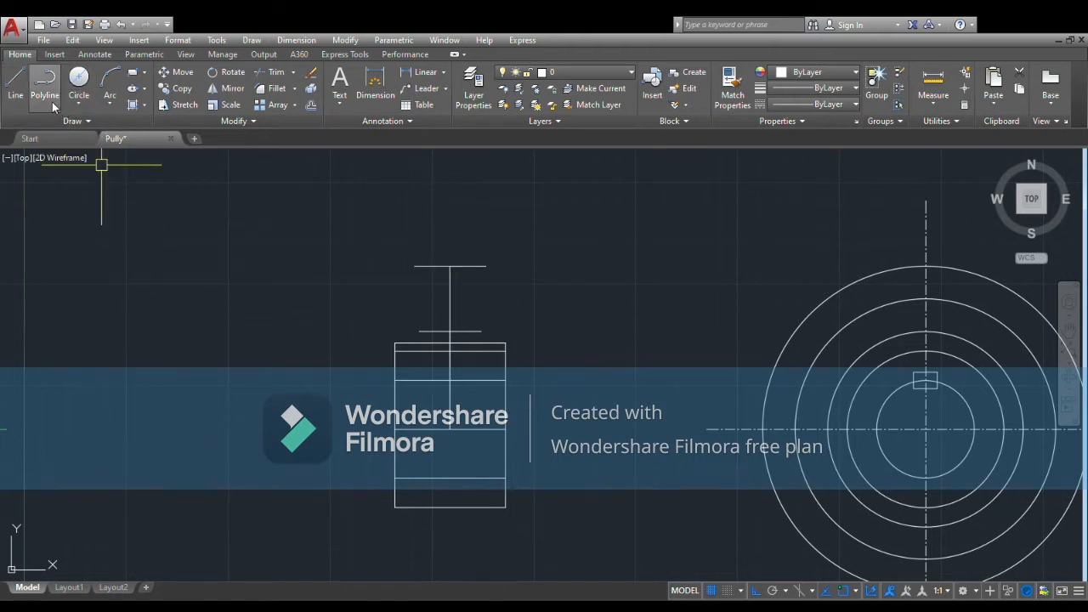
pyautogui.scroll(2, 428, 316)
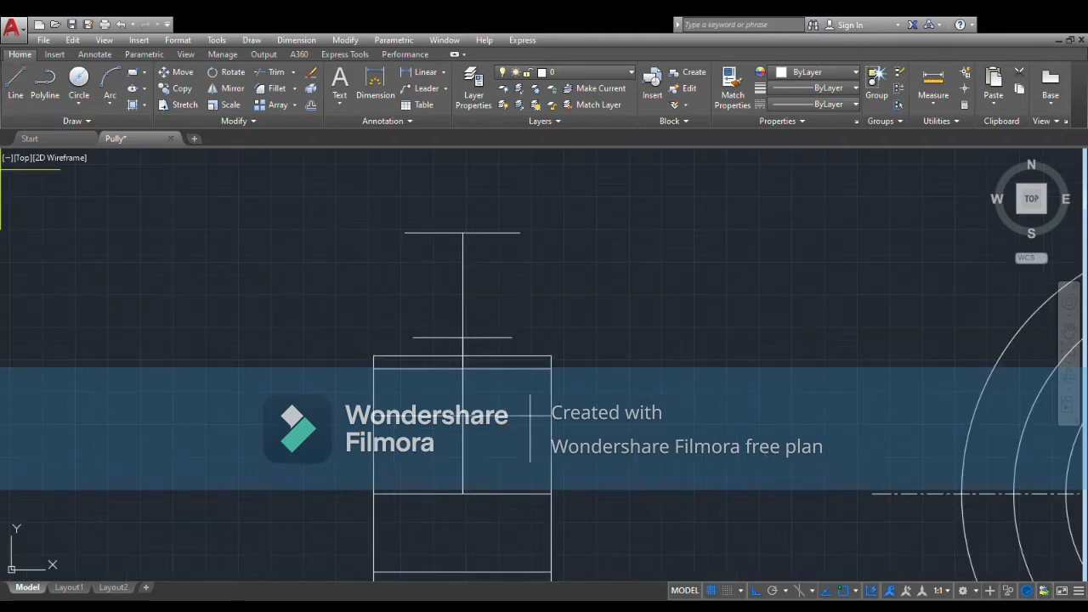
# - Draw the rim's left outer edge as a short vertical line down from the rim line's left end and a line sloping inward into the hub
pyautogui.click(404, 233)
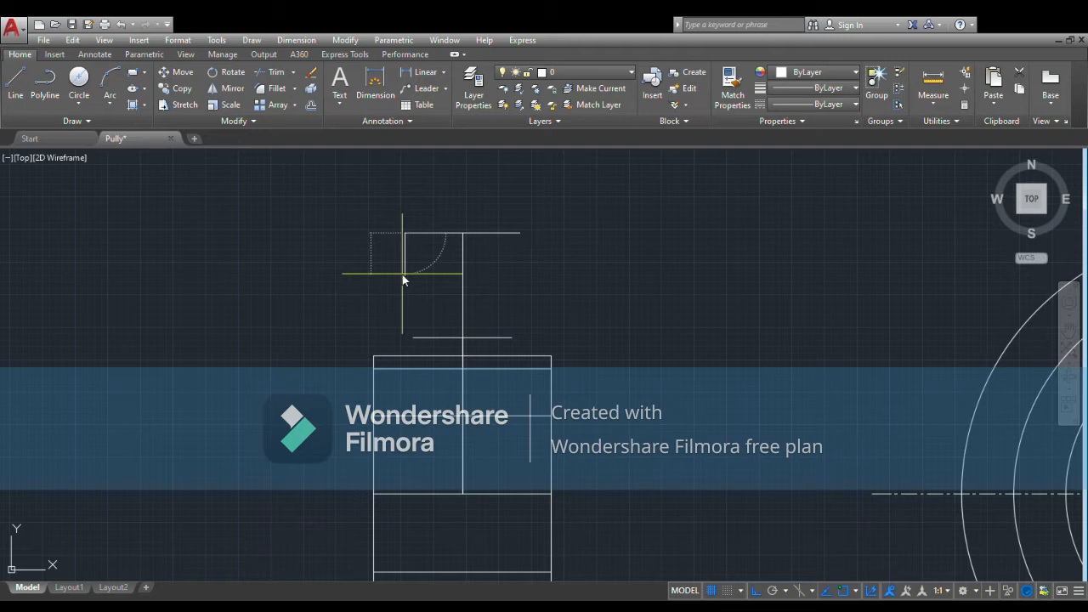
pyautogui.click(405, 274)
pyautogui.press('Return')
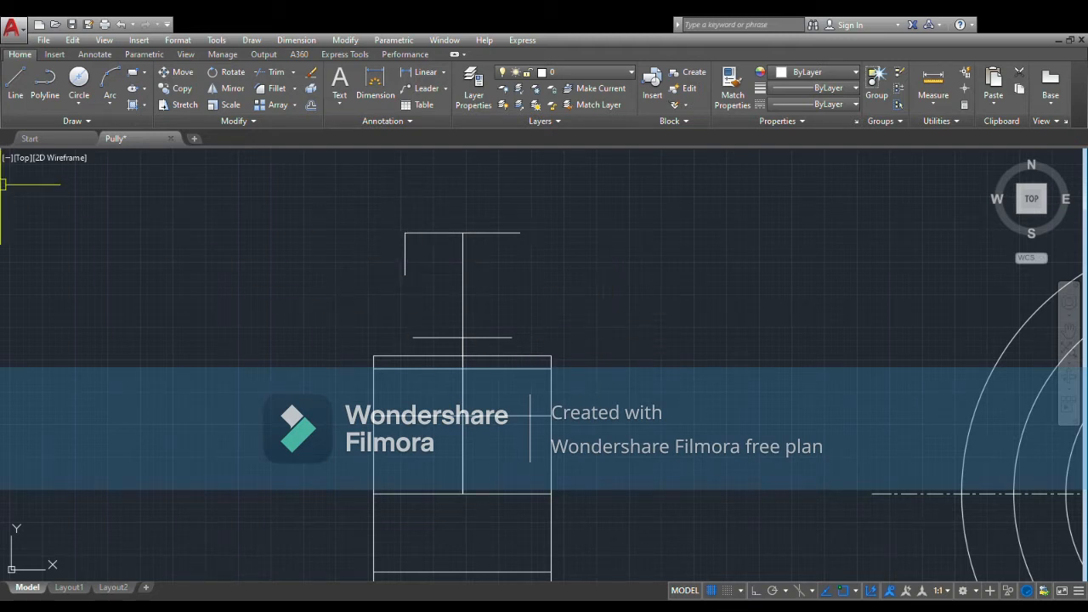
pyautogui.click(15, 81)
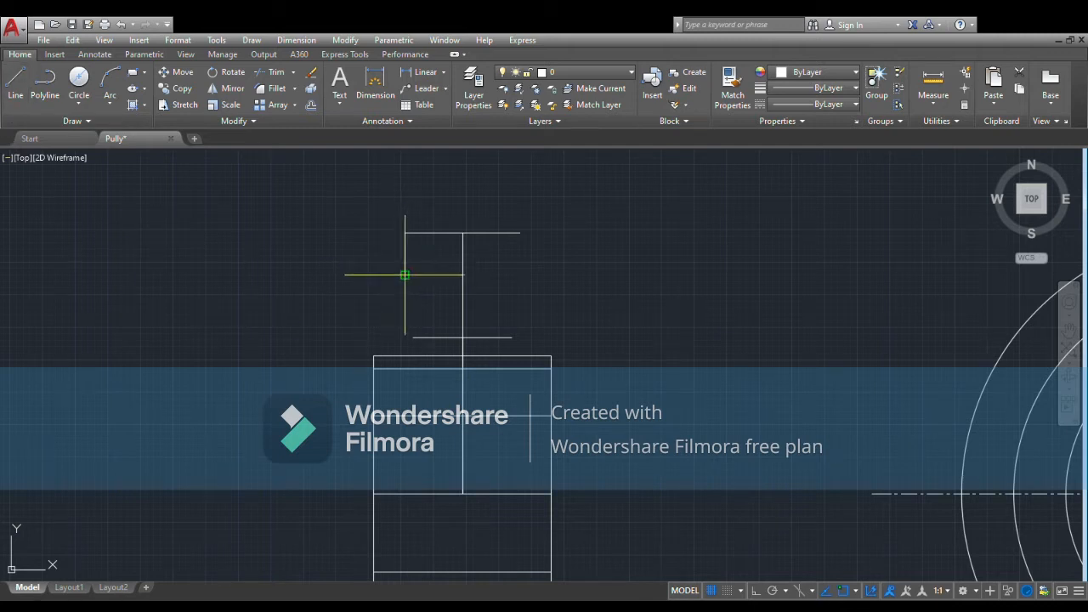
pyautogui.click(404, 275)
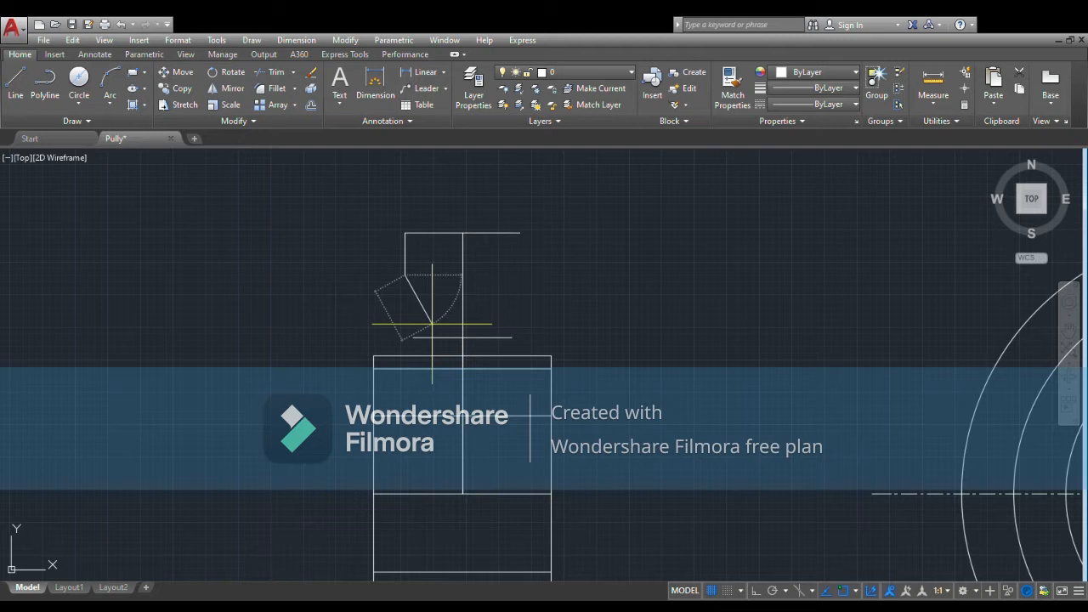
pyautogui.press('Escape')
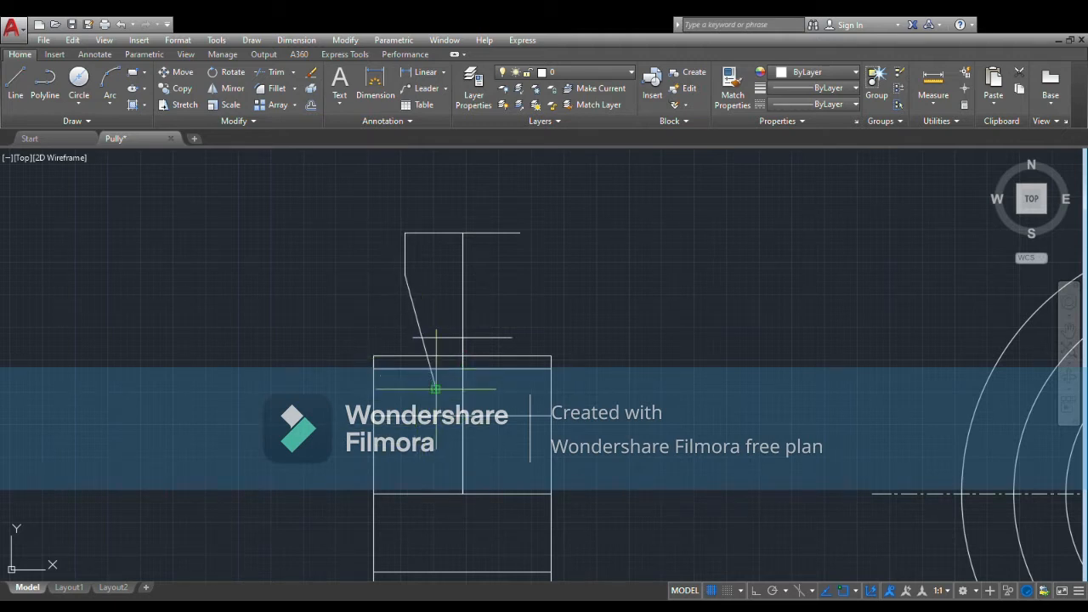
pyautogui.press('Escape')
# - Mirror the rim's vertical and sloped left edges about the vertical middle line, keeping the originals
pyautogui.click(428, 283)
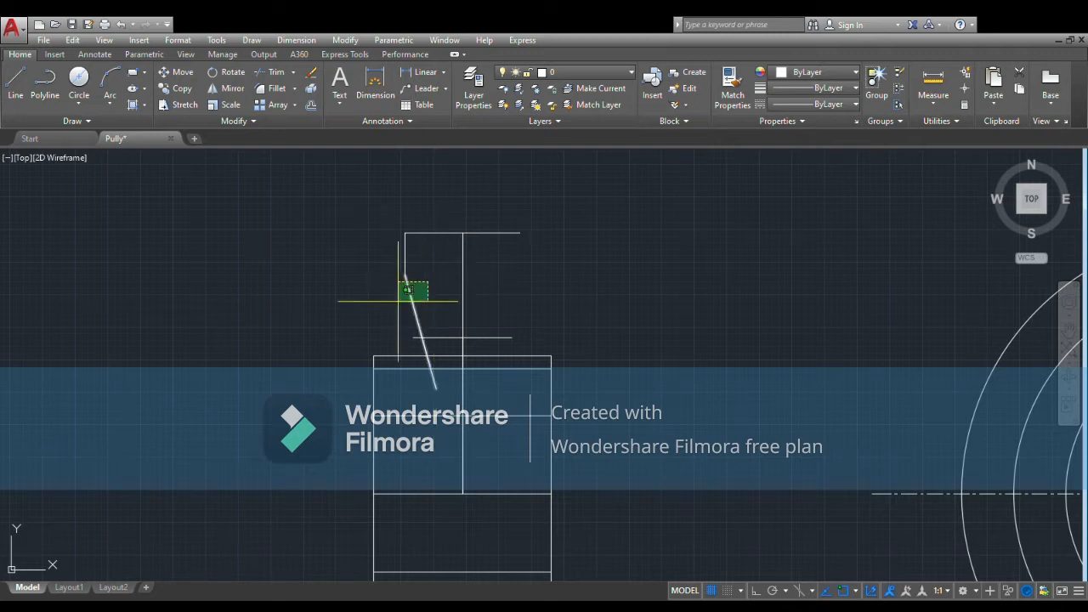
pyautogui.click(398, 302)
pyautogui.click(405, 250)
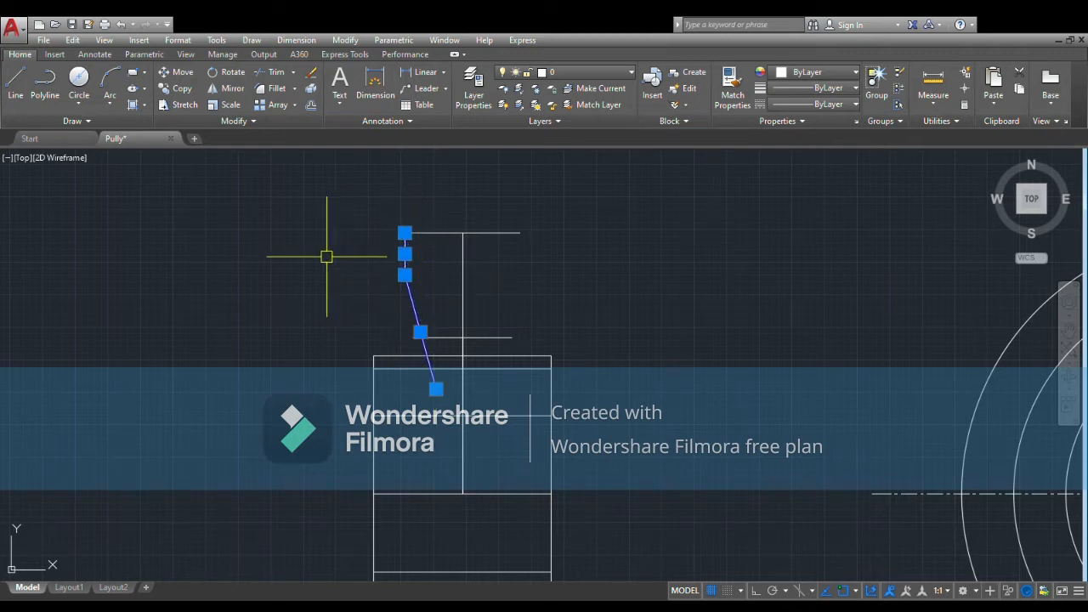
pyautogui.click(226, 89)
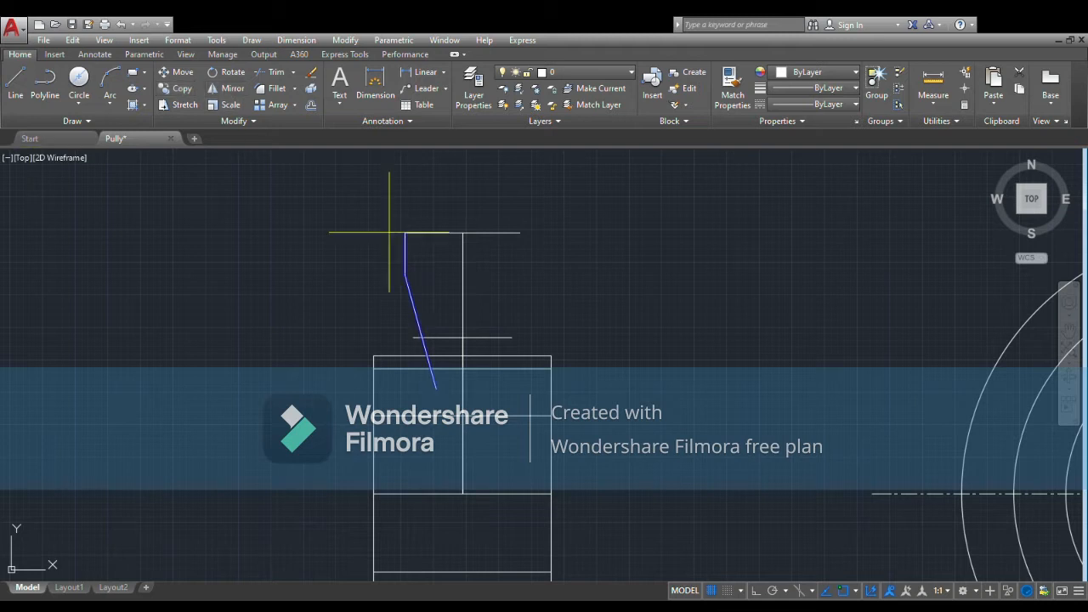
pyautogui.click(463, 234)
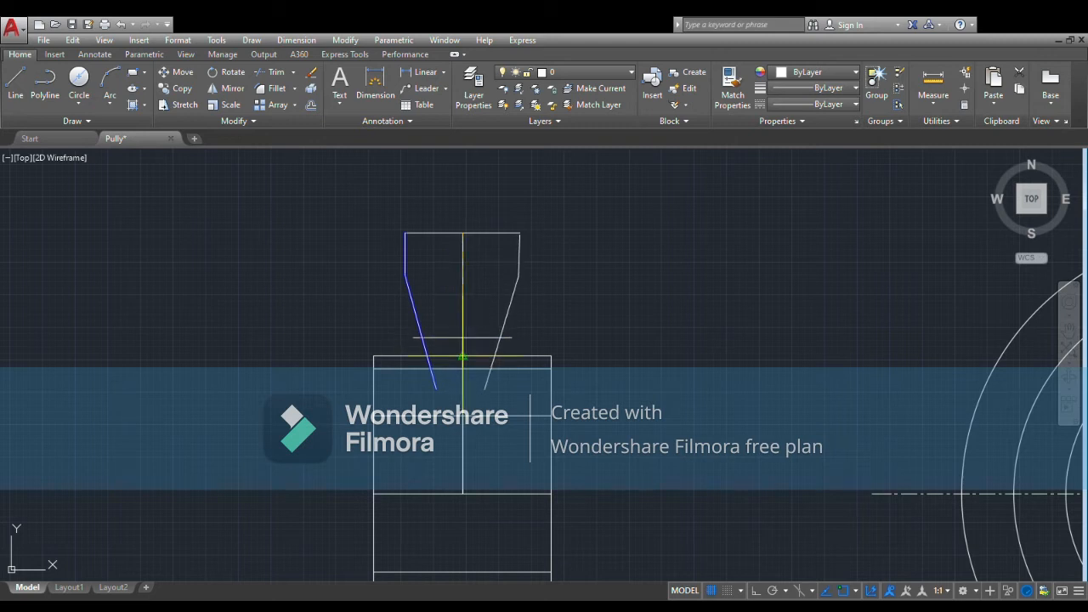
pyautogui.click(482, 405)
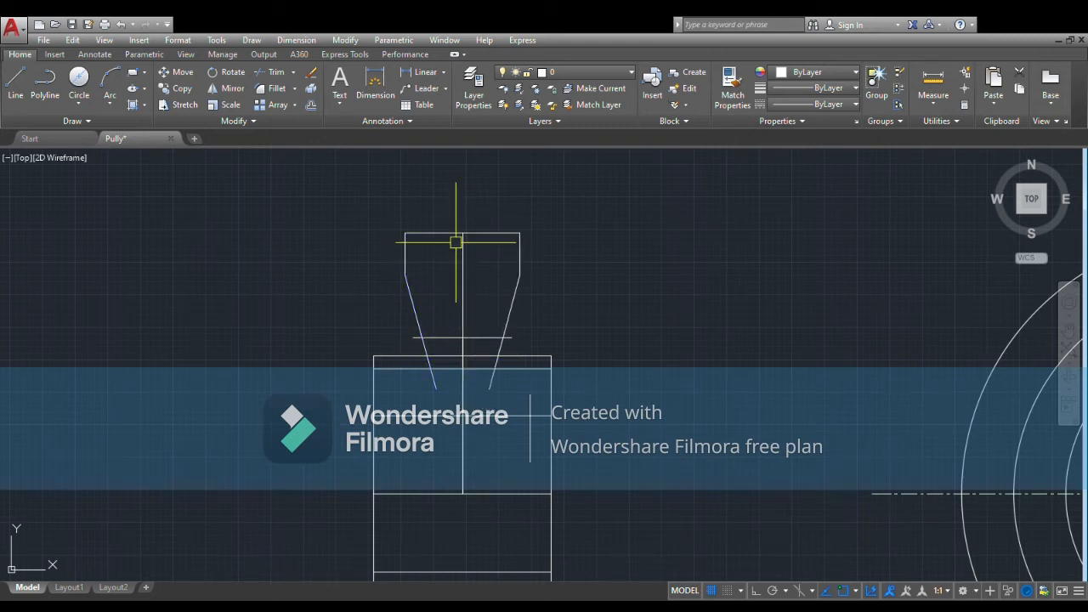
# - Replace the rim's full-width top line with a short horizontal segment from the left corner and a groove flank sloping inward down into the hub
pyautogui.rightClick(456, 234)
pyautogui.press('Delete')
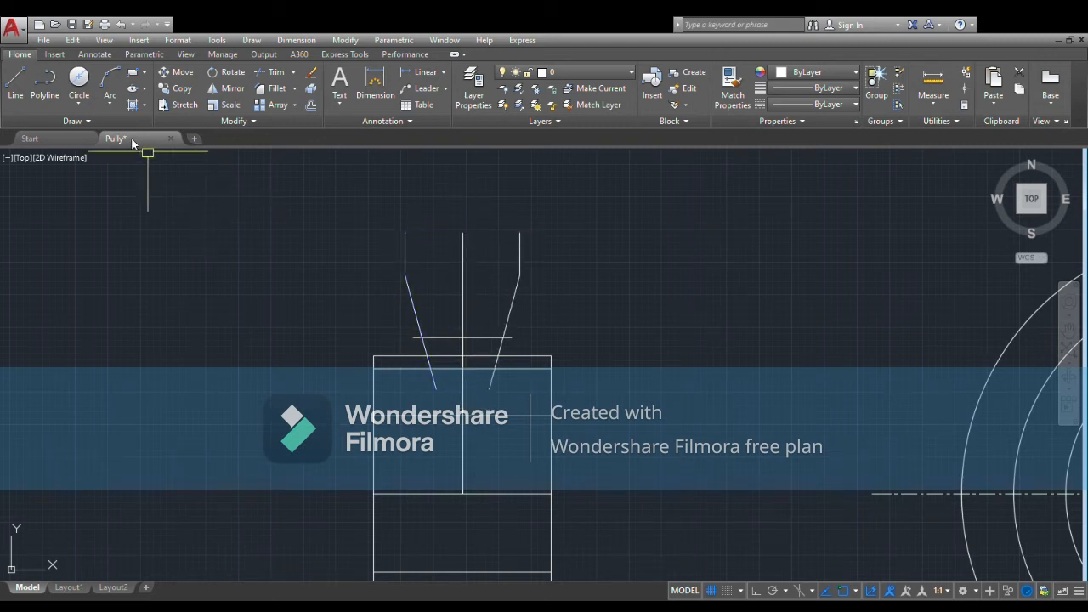
pyautogui.scroll(4, 444, 227)
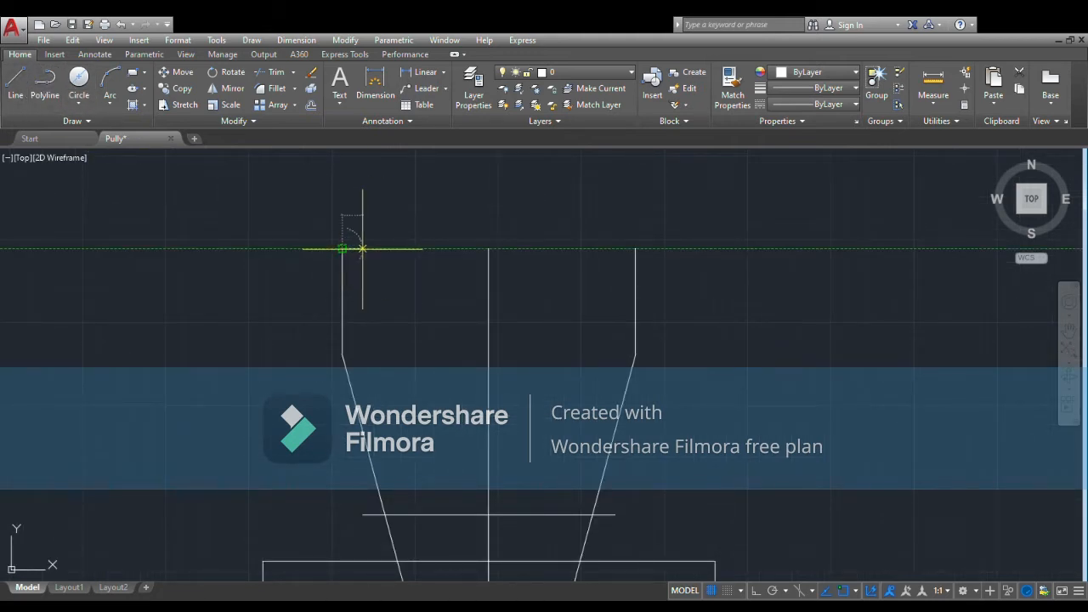
pyautogui.press('Return')
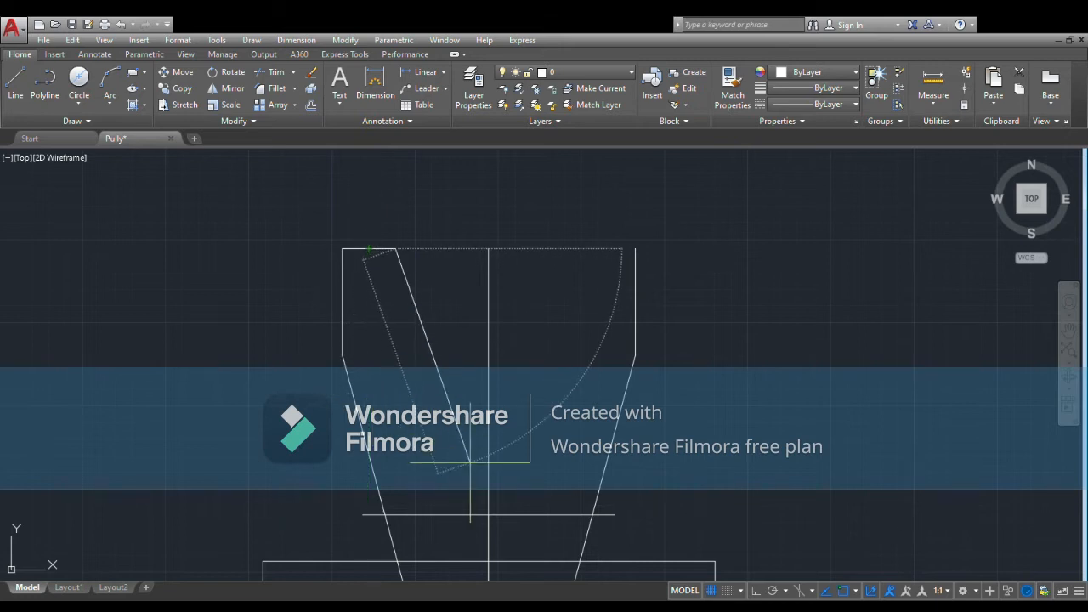
pyautogui.moveTo(460, 464); pyautogui.dragTo(383, 323, button='middle')
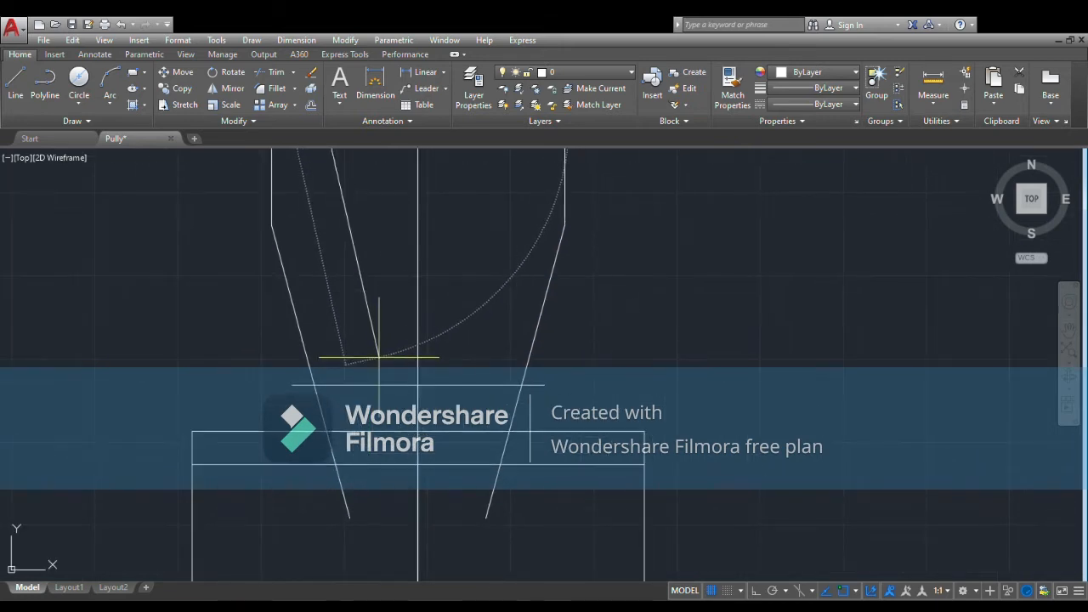
pyautogui.press('F8')
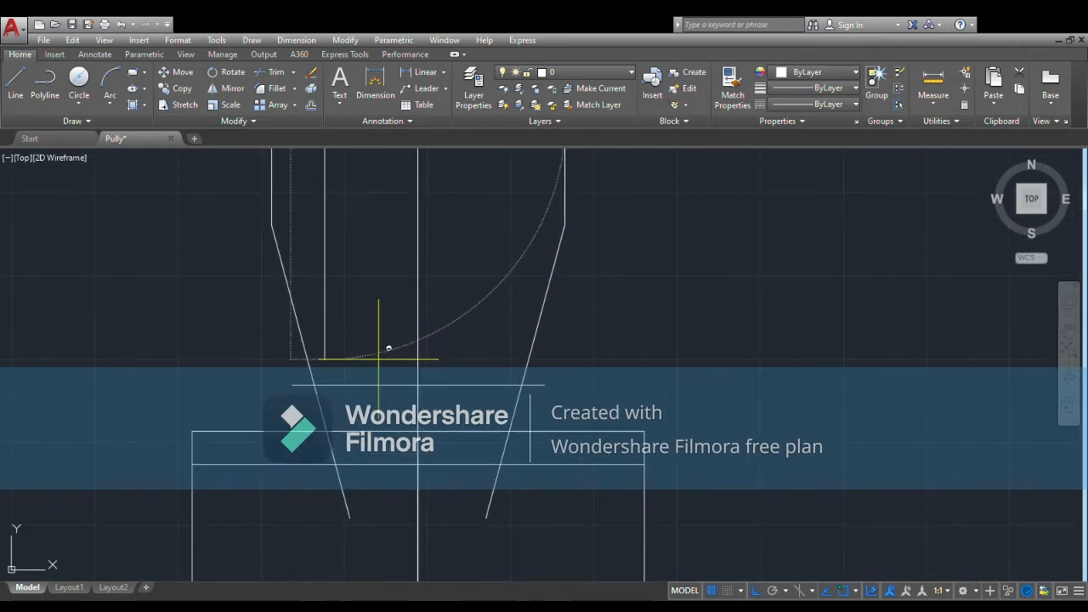
pyautogui.press('F8')
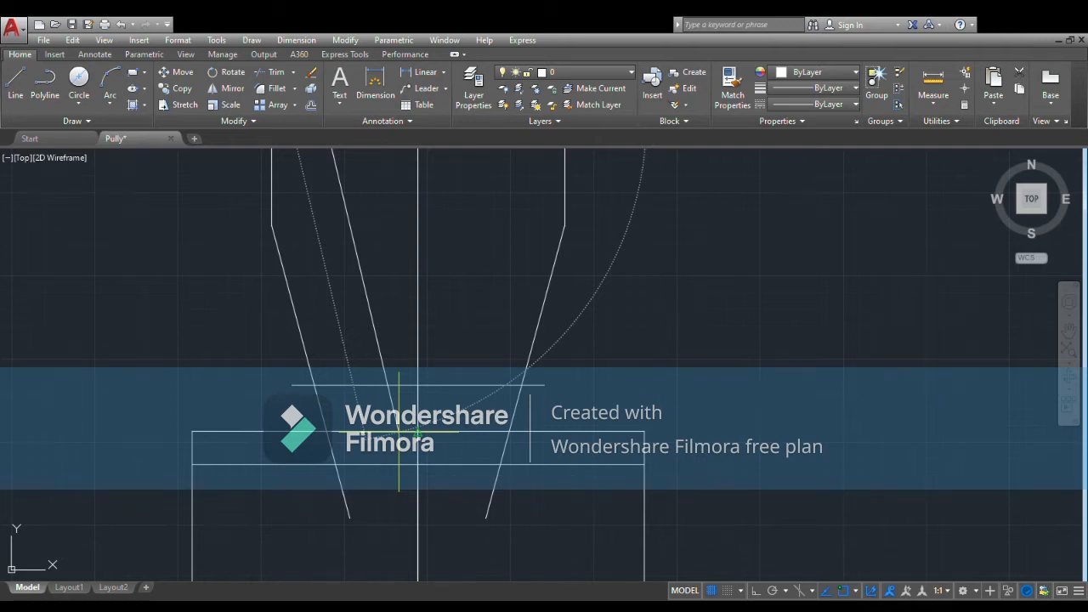
pyautogui.click(399, 431)
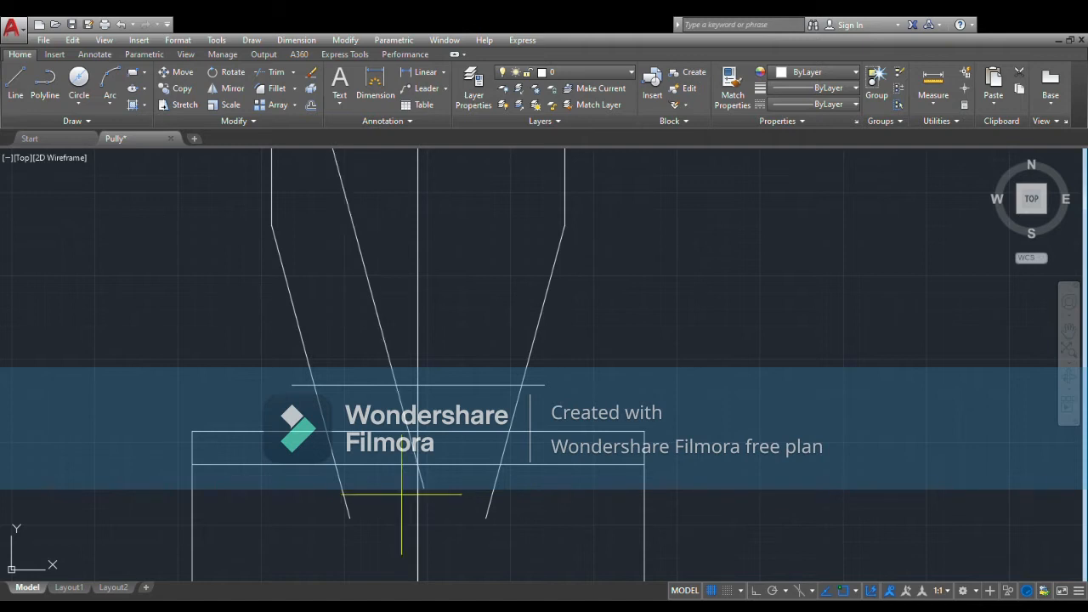
# - Delete the taller vertical construction line running up through the middle of the groove
pyautogui.scroll(-2, 423, 321)
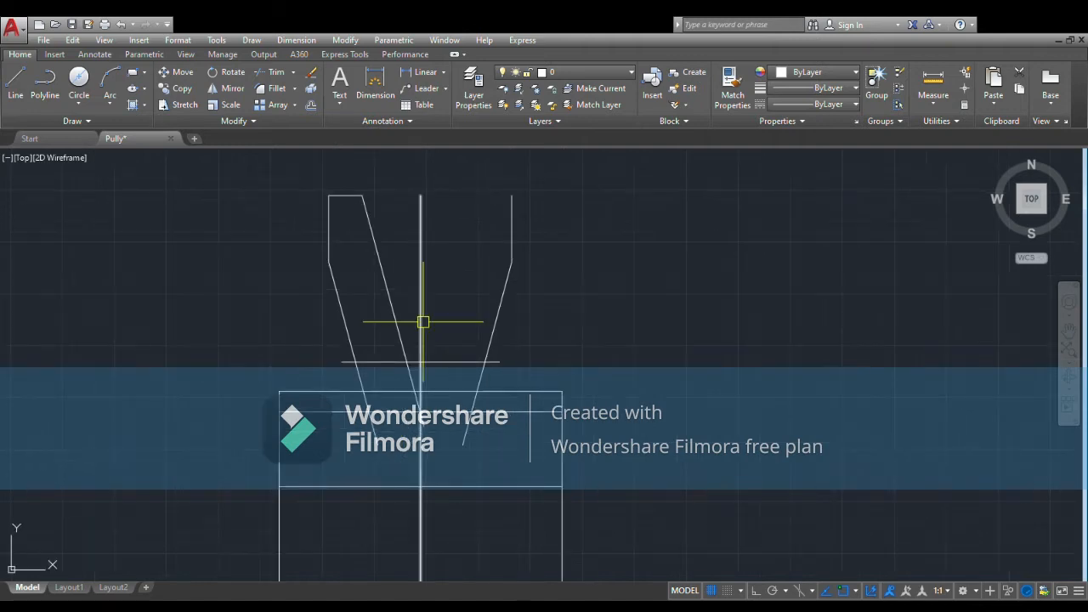
pyautogui.click(421, 322)
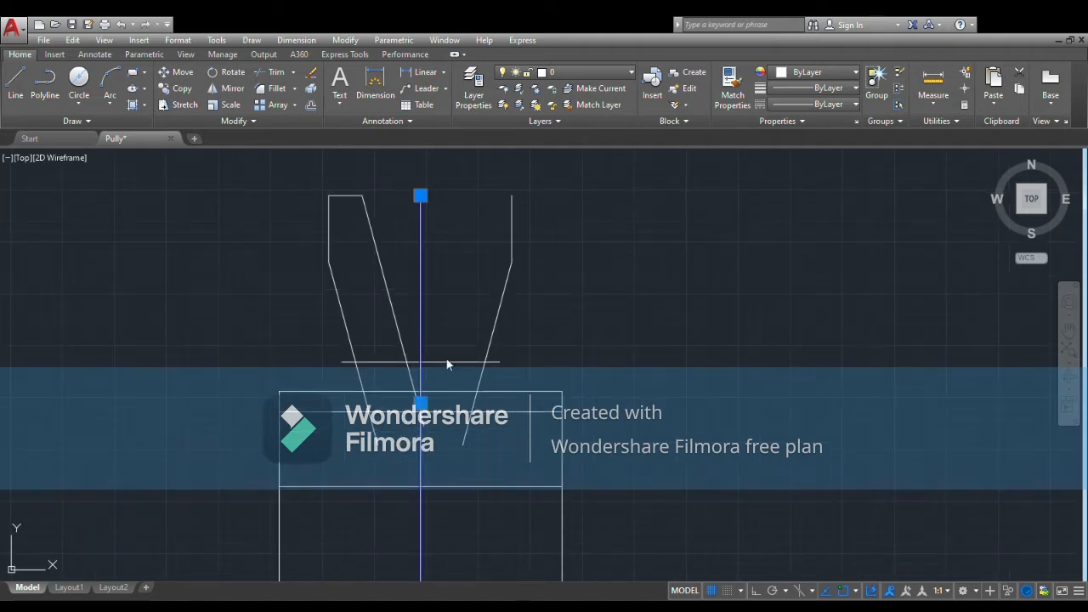
pyautogui.press('Delete')
# - Mirror the short top segment and the sloped groove flank about the remaining vertical middle line, keeping the originals
pyautogui.click(423, 300)
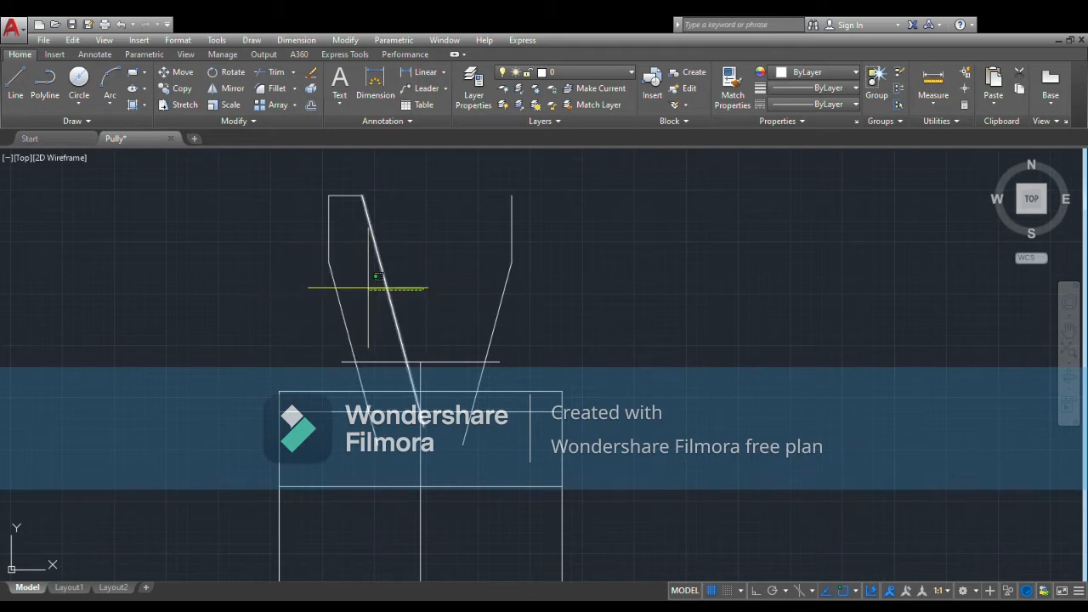
pyautogui.click(367, 288)
pyautogui.click(346, 195)
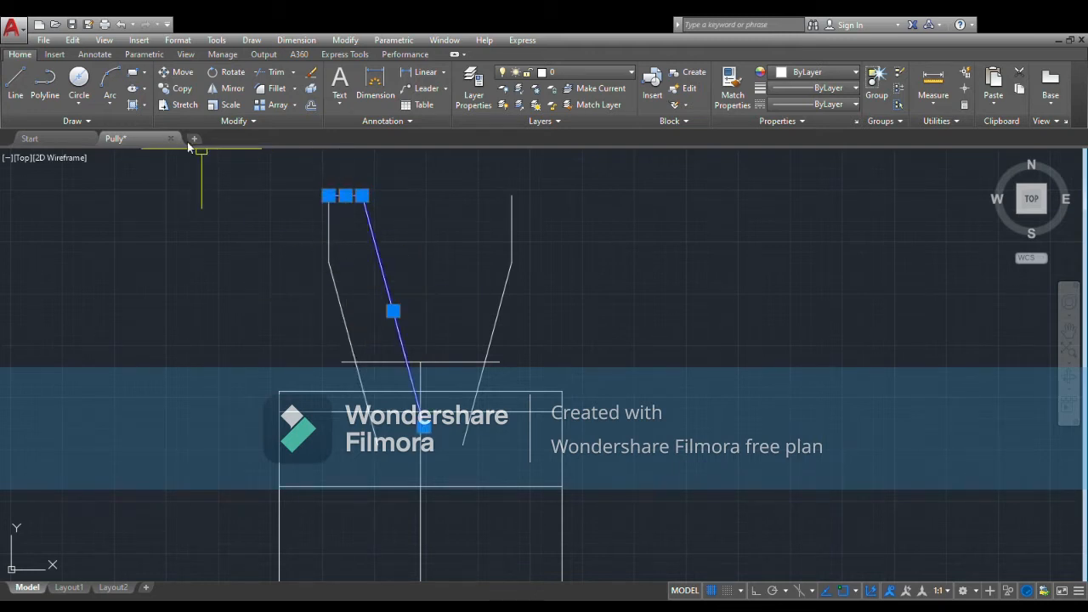
pyautogui.press('Escape')
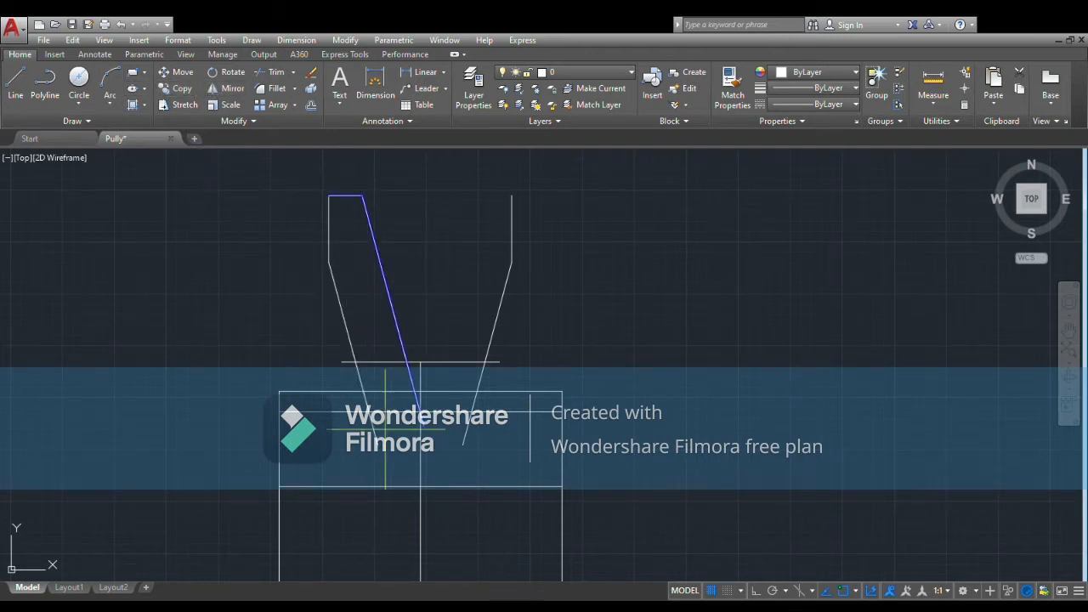
pyautogui.click(420, 364)
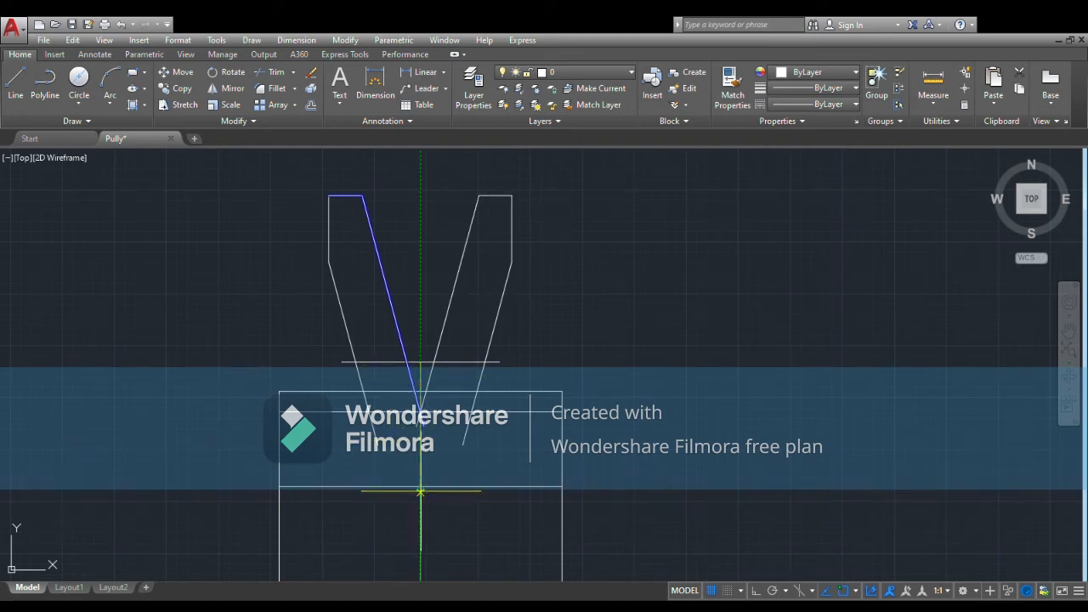
pyautogui.click(440, 534)
pyautogui.press('Return')
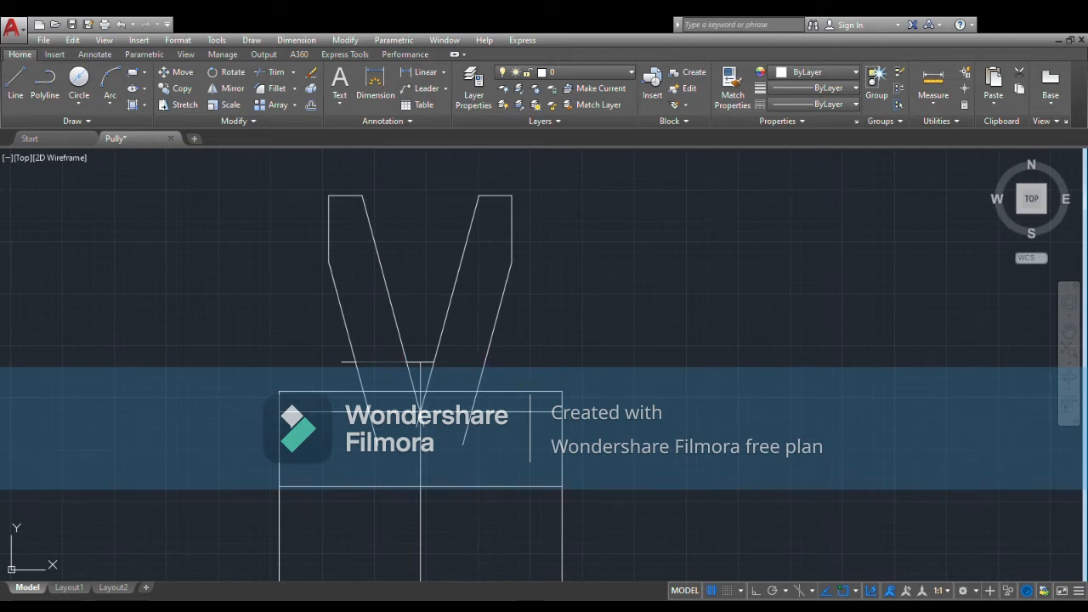
# - Trim the short horizontal line to the groove's flat bottom and remove the leftover flank and vertical line pieces below it
pyautogui.click(346, 363)
pyautogui.press('Delete')
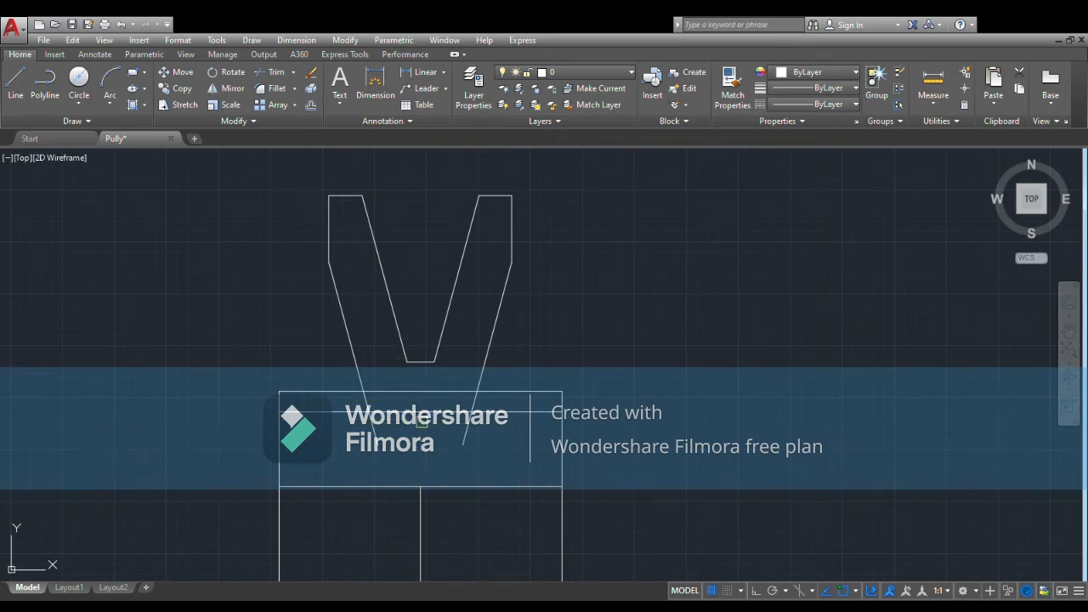
pyautogui.scroll(2, 422, 421)
pyautogui.scroll(-8, 412, 400)
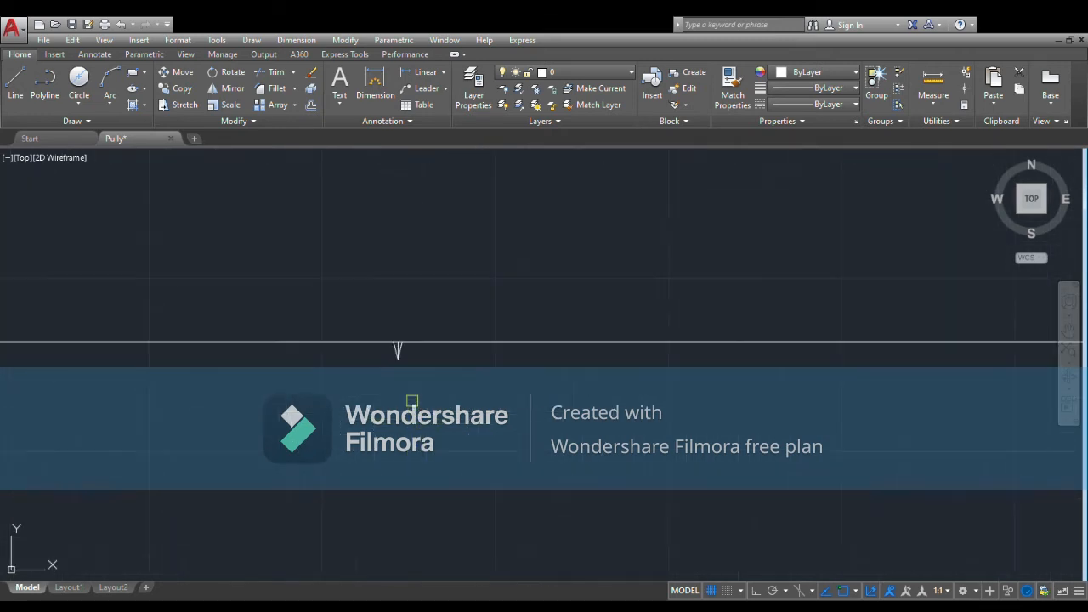
pyautogui.click(399, 345)
pyautogui.press('Escape')
pyautogui.scroll(2, 358, 374)
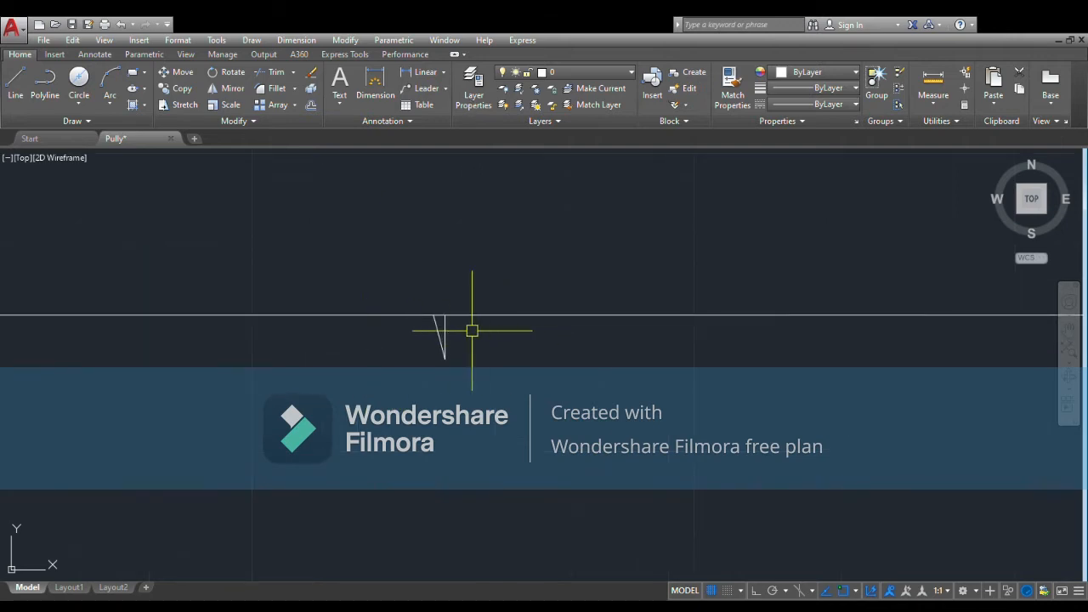
pyautogui.click(441, 338)
pyautogui.press('Escape')
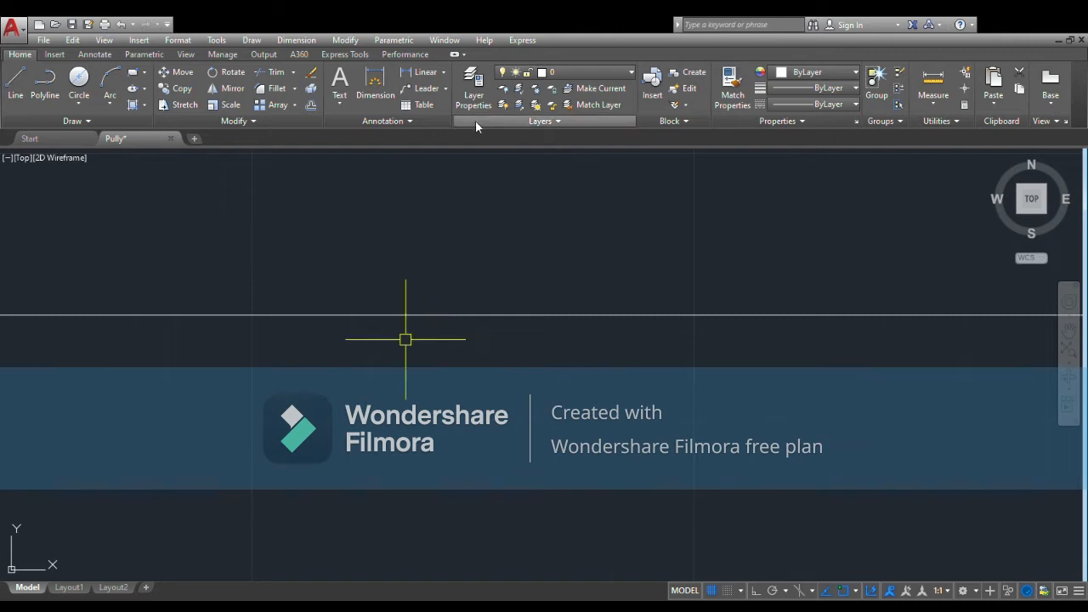
# - Add an angular dimension between the two groove flanks, placed near the groove's opening
pyautogui.scroll(5, 445, 393)
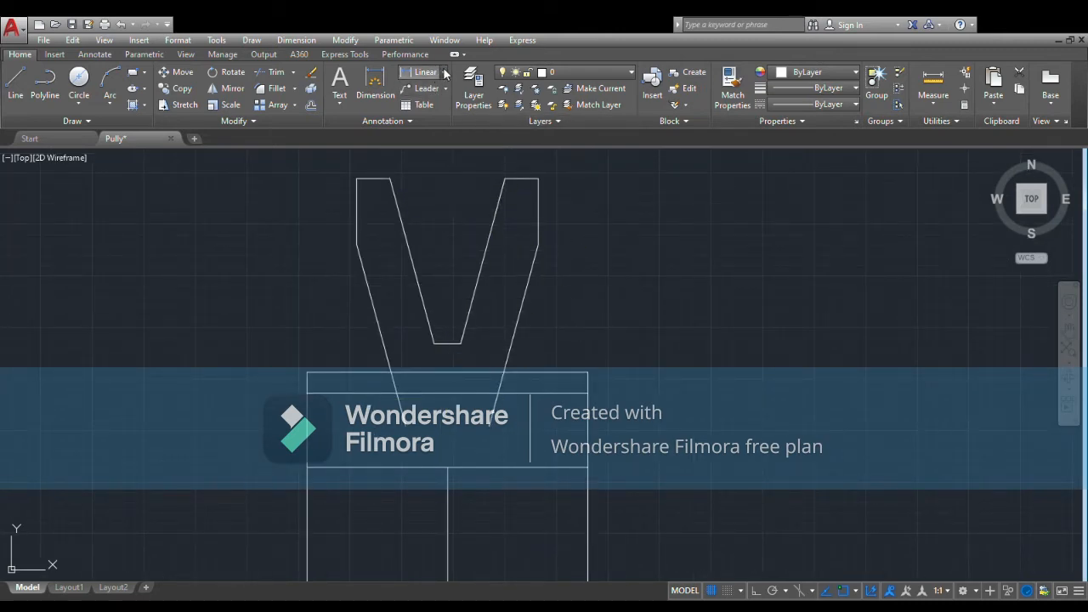
pyautogui.click(439, 148)
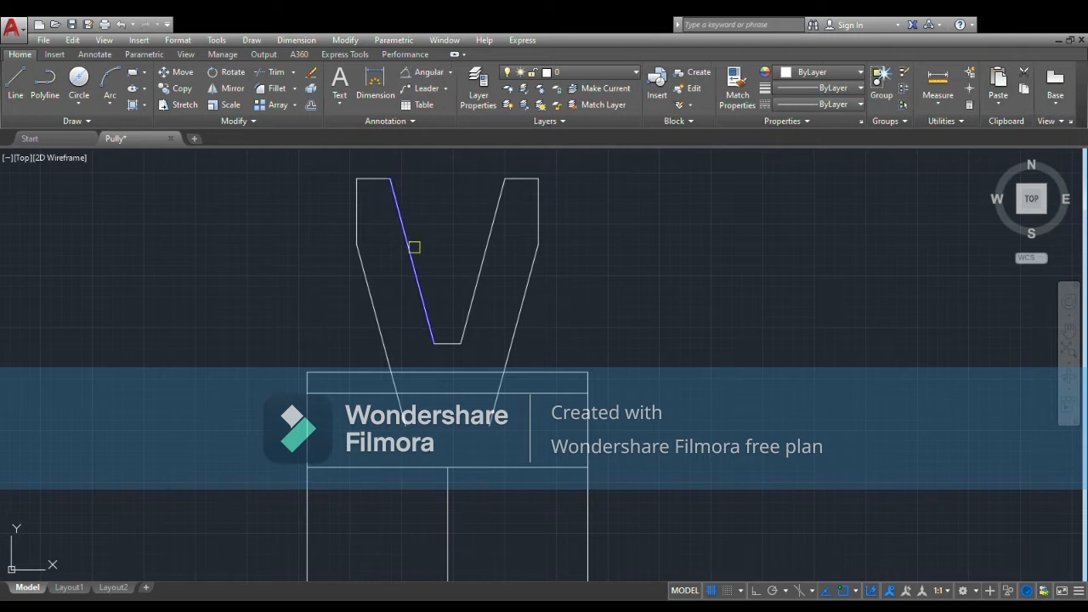
pyautogui.click(479, 250)
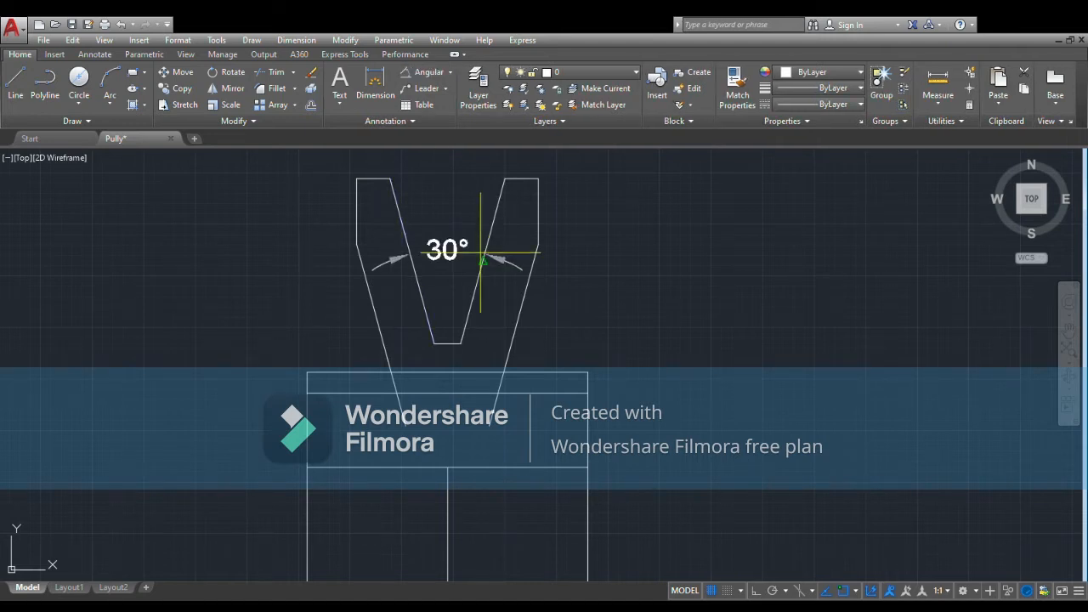
pyautogui.click(480, 206)
pyautogui.scroll(-2, 484, 323)
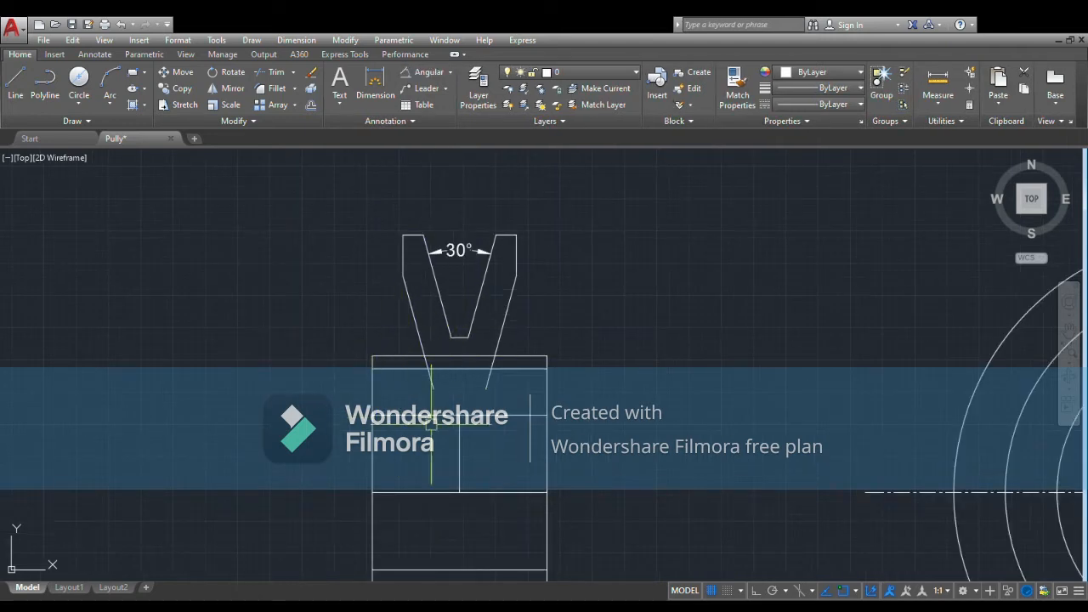
# - Fillet the corner between the rim's right outer sloped edge and the hub's top edge
pyautogui.click(276, 90)
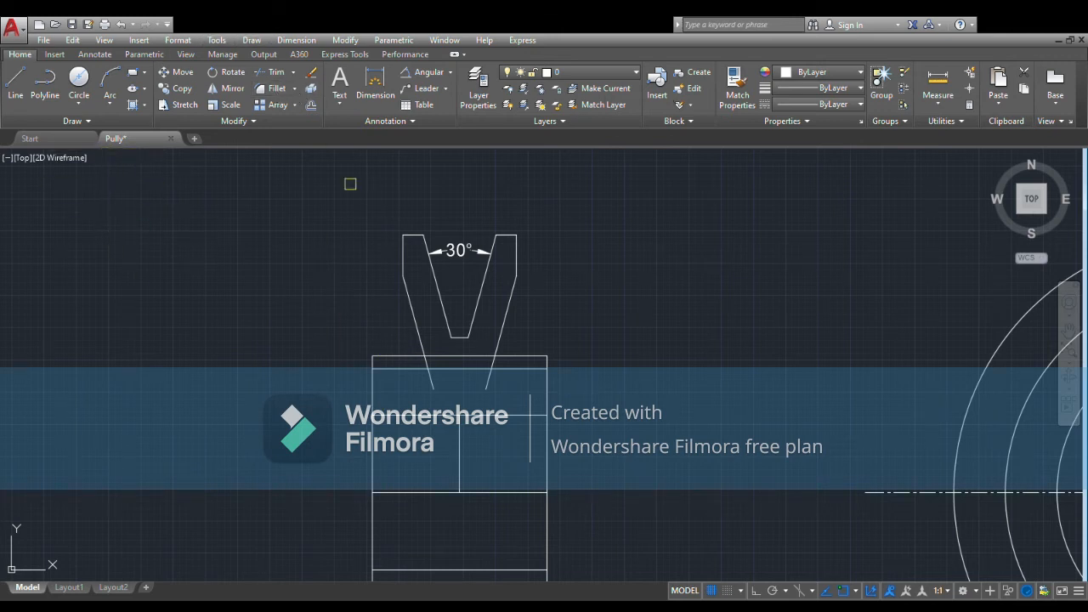
pyautogui.click(670, 570)
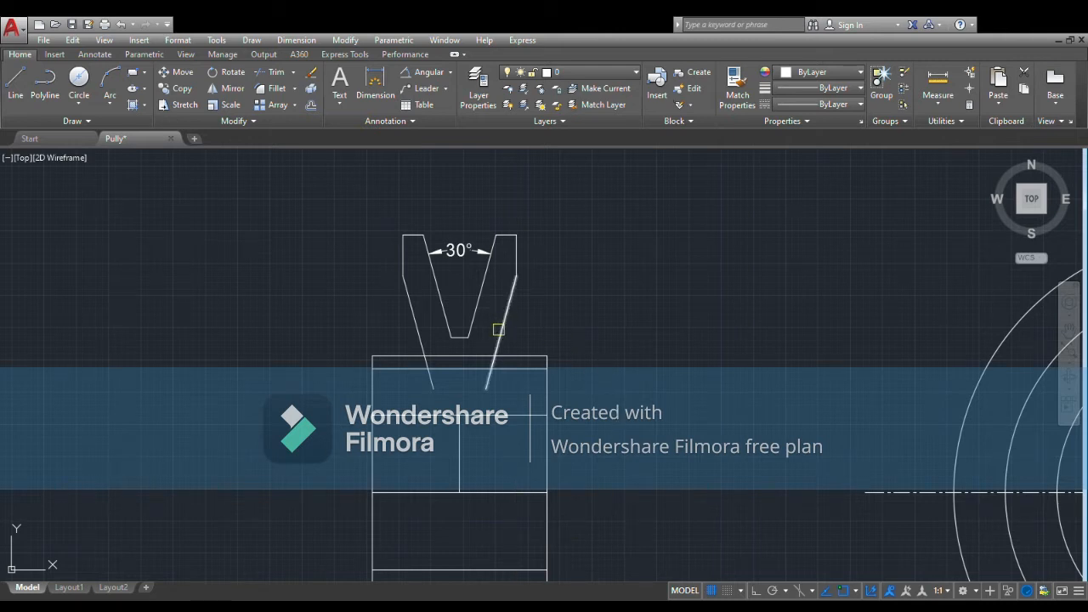
pyautogui.click(499, 330)
pyautogui.click(523, 356)
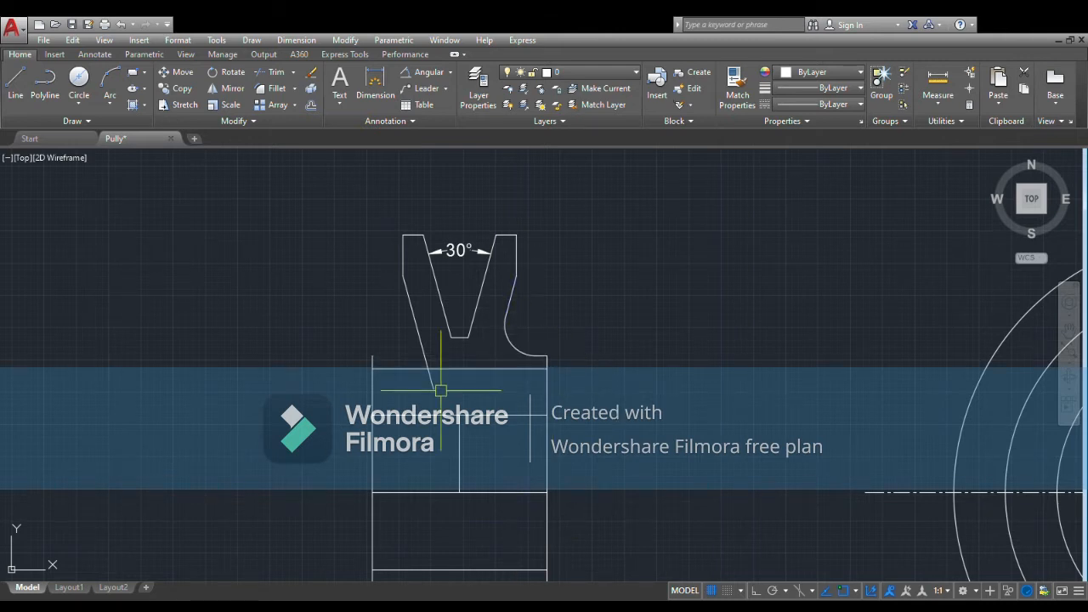
# - Draw the hub's top edge from its left corner to the rim's left sloped edge and fillet the corner between them
pyautogui.click(16, 85)
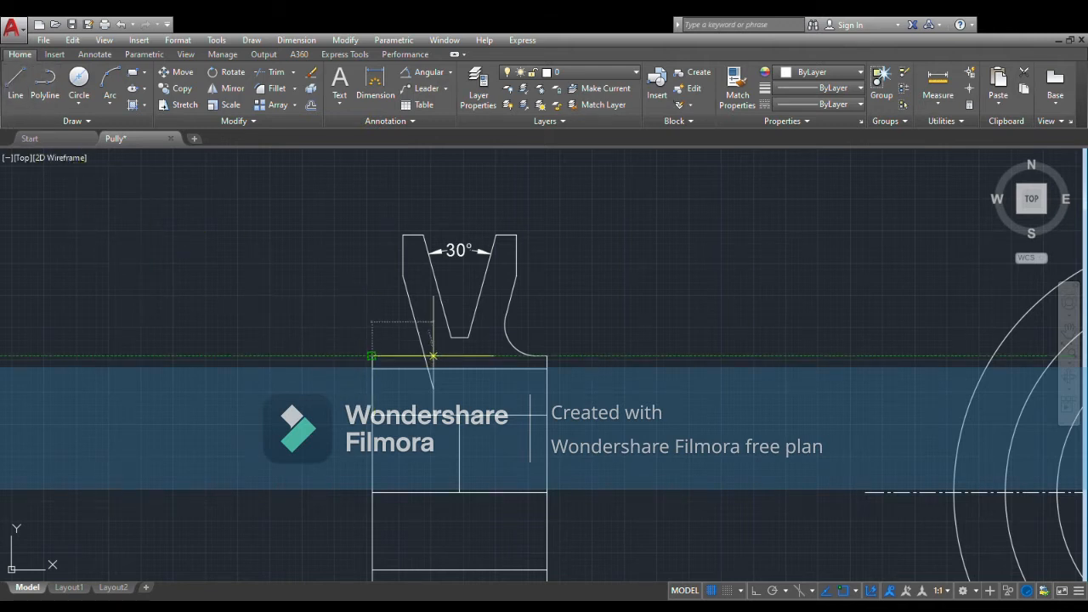
pyautogui.click(423, 355)
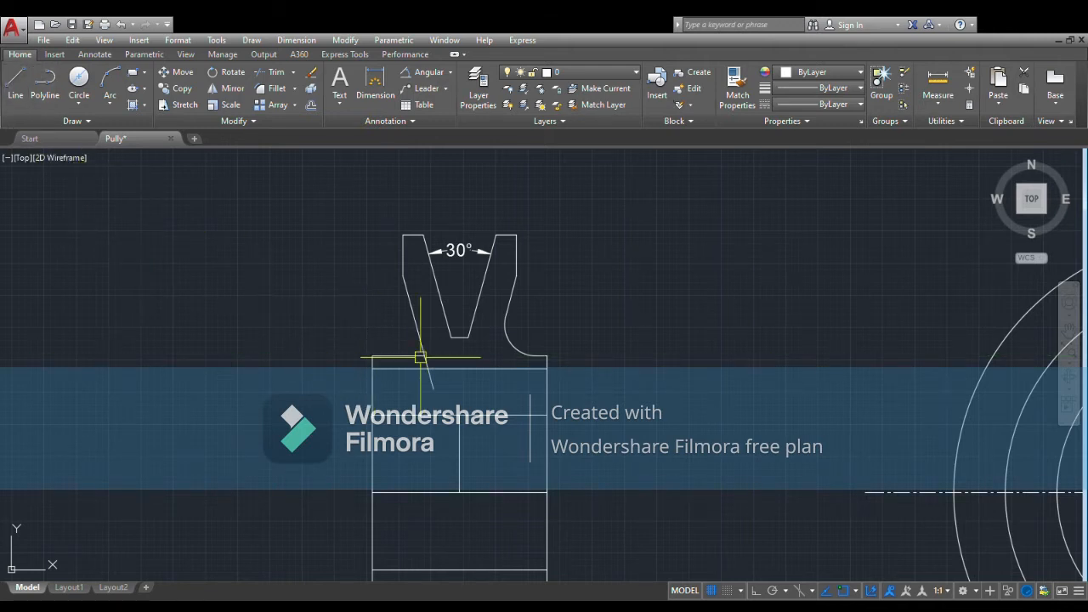
pyautogui.press('Escape')
pyautogui.click(263, 89)
pyautogui.click(674, 574)
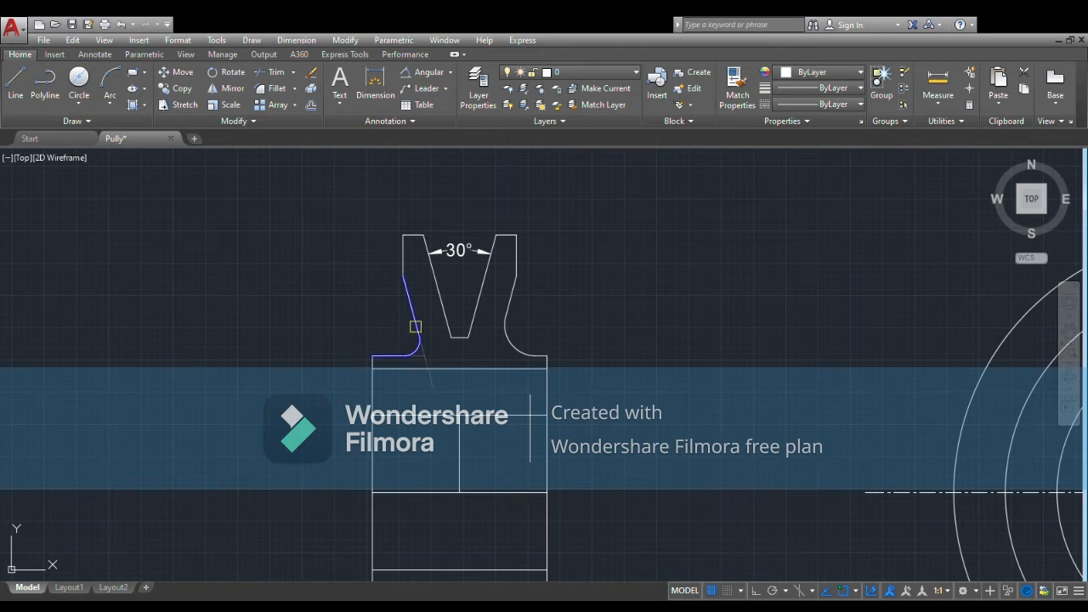
# - Delete the leftover vertical middle line and the horizontal line just below the hub's top edge
pyautogui.scroll(-3, 366, 371)
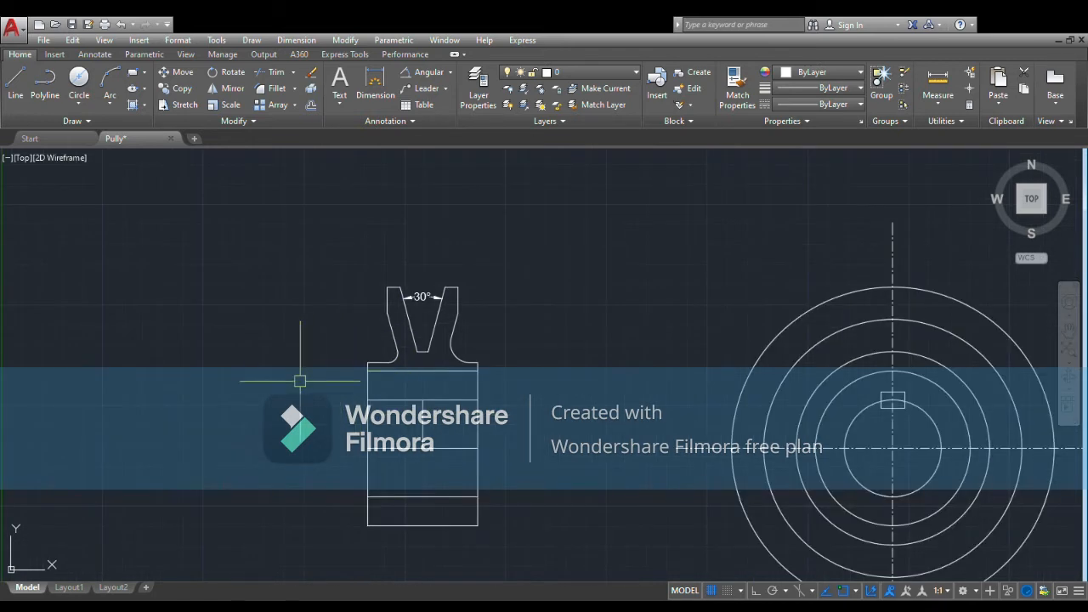
pyautogui.scroll(-2, 294, 383)
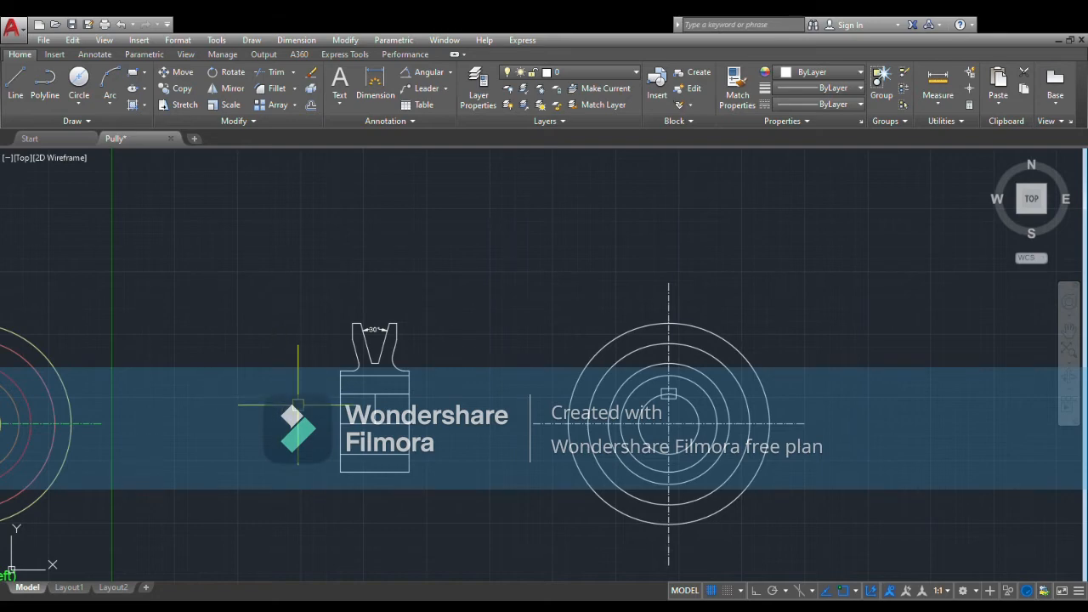
pyautogui.scroll(2, 298, 399)
pyautogui.scroll(2, 298, 399)
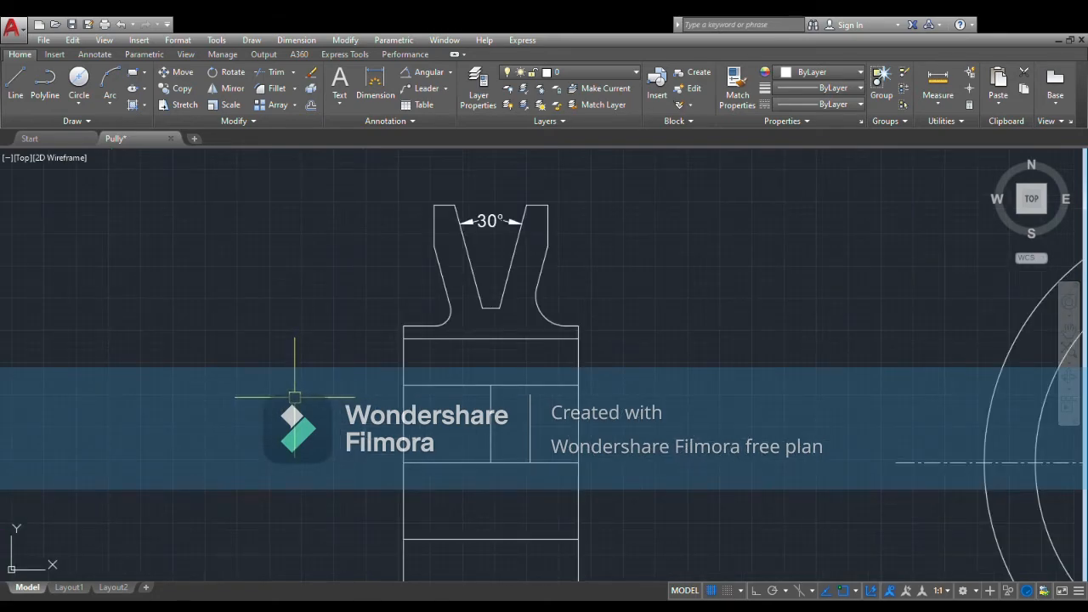
pyautogui.scroll(-2, 294, 397)
pyautogui.click(416, 414)
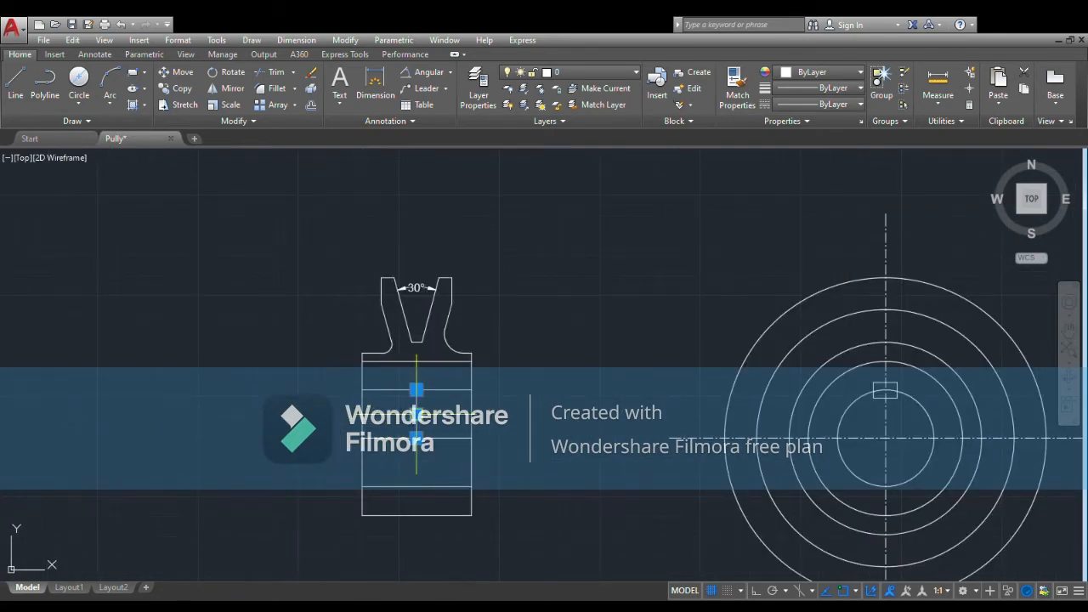
pyautogui.click(416, 360)
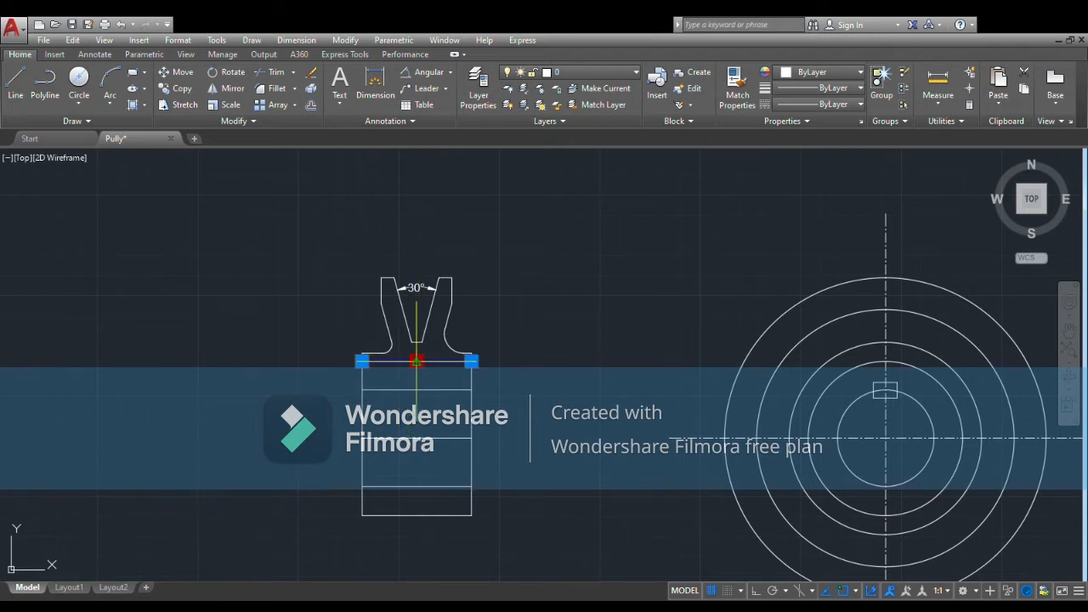
pyautogui.press('Escape')
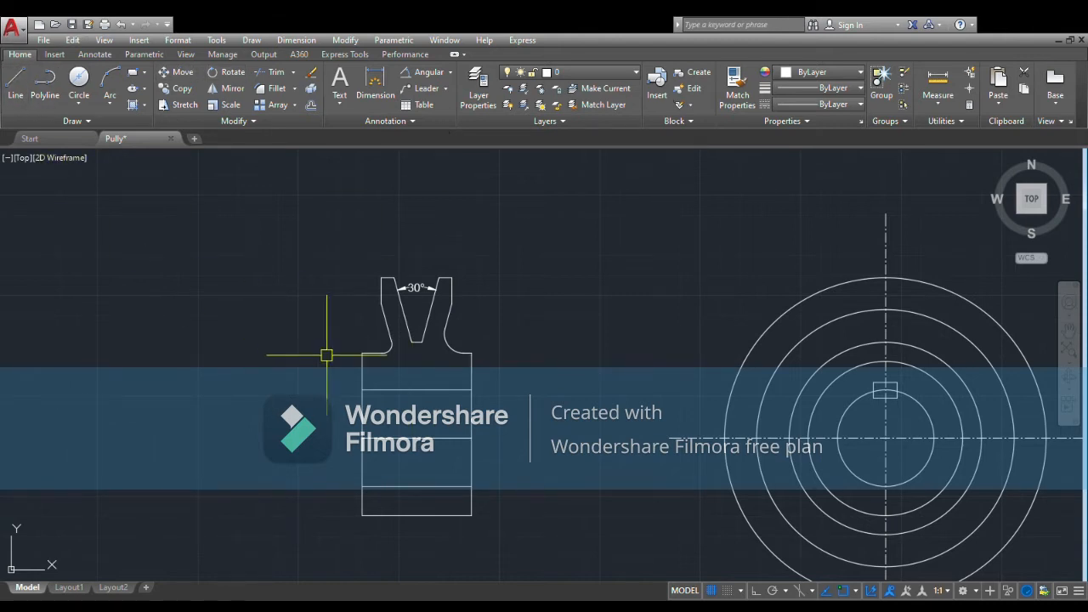
# - Offset the upper bore line of the section view upward by 5 to mark the keyway's top
pyautogui.click(394, 390)
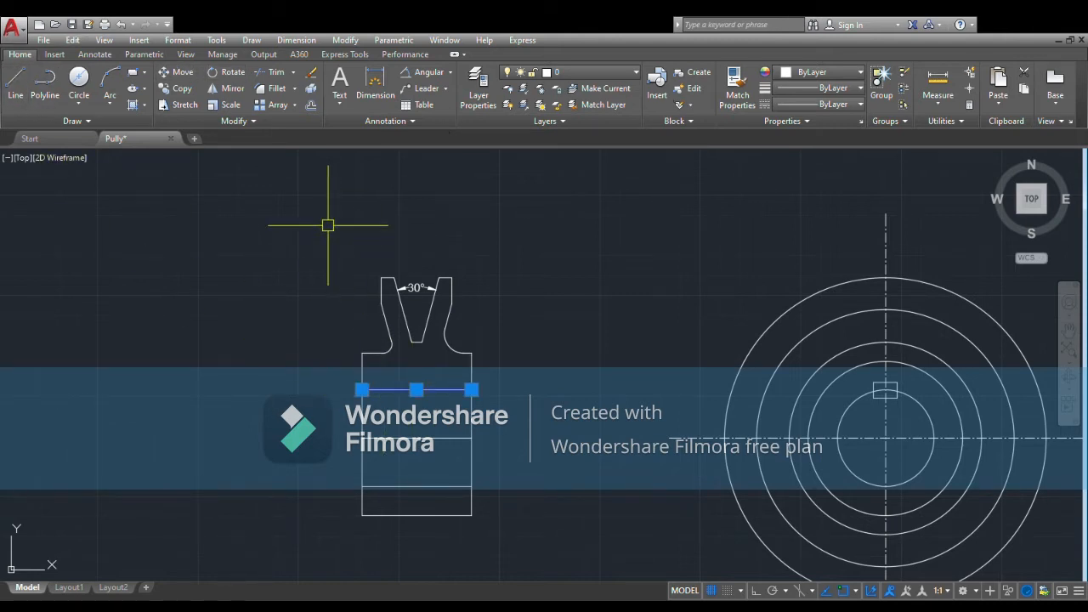
pyautogui.click(308, 106)
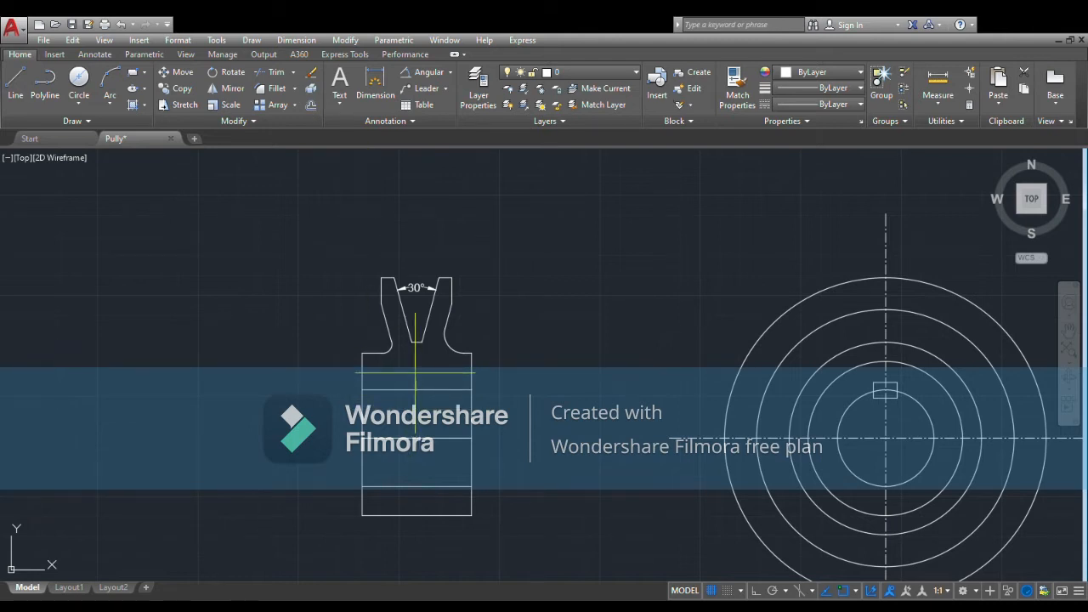
pyautogui.click(417, 389)
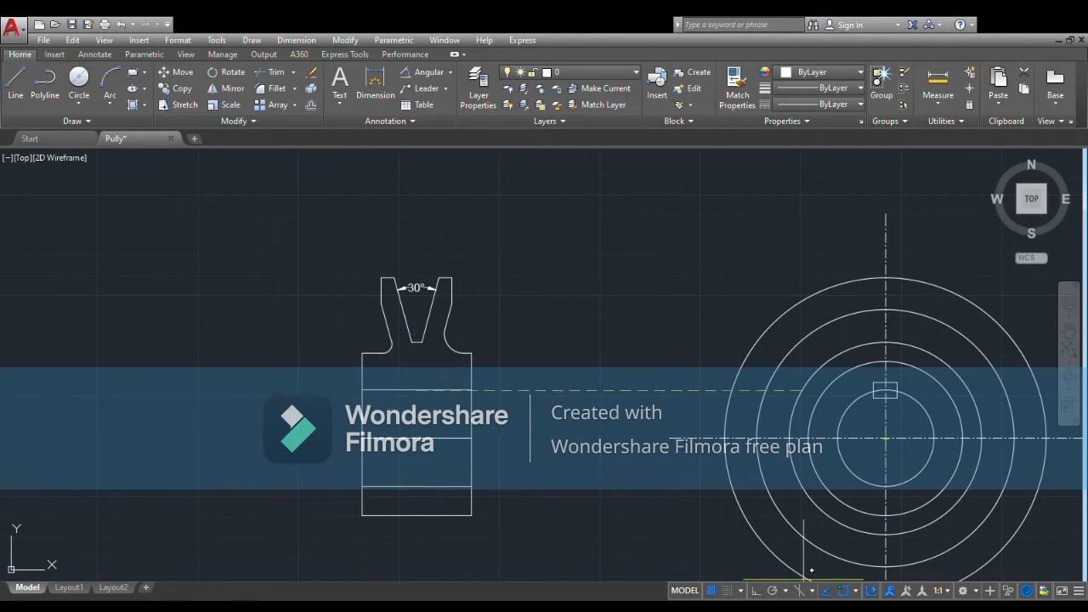
pyautogui.write('5')
pyautogui.press('Return')
pyautogui.click(419, 390)
pyautogui.click(419, 358)
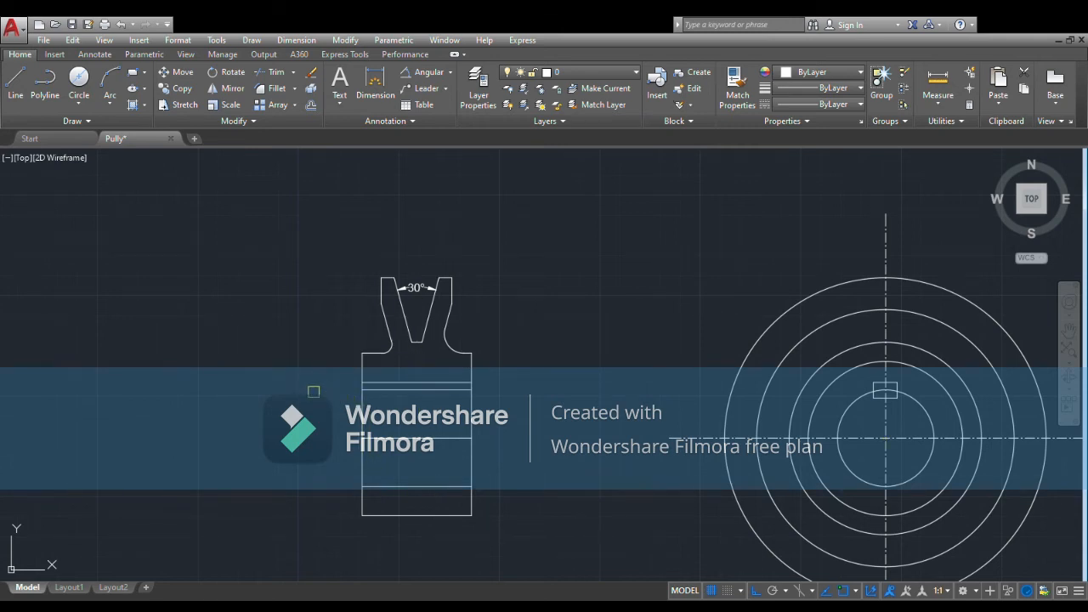
pyautogui.click(15, 81)
pyautogui.click(471, 383)
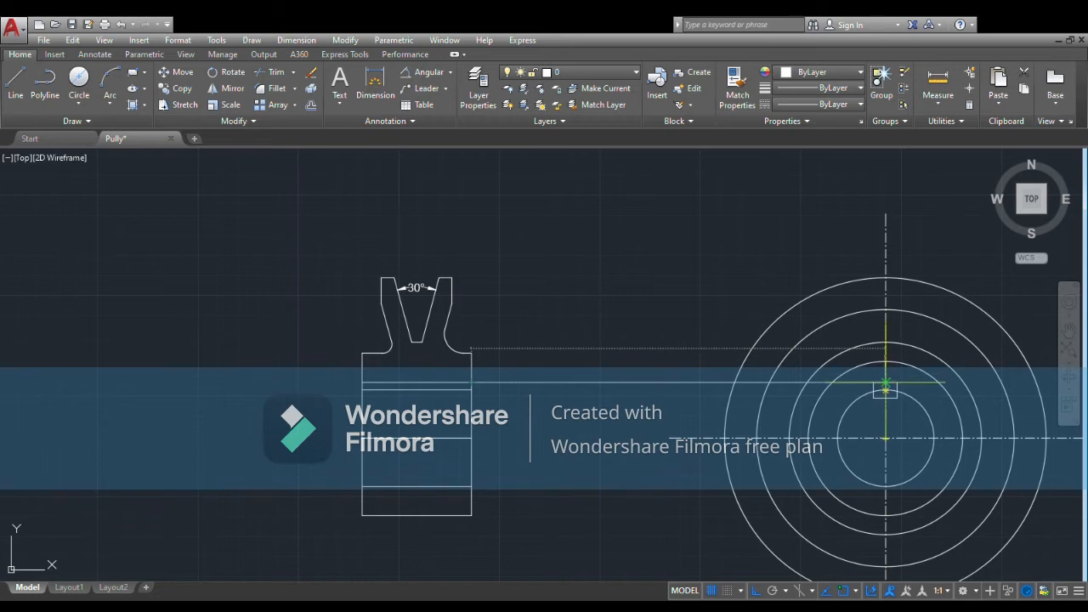
pyautogui.scroll(2, 382, 405)
pyautogui.scroll(-2, 357, 406)
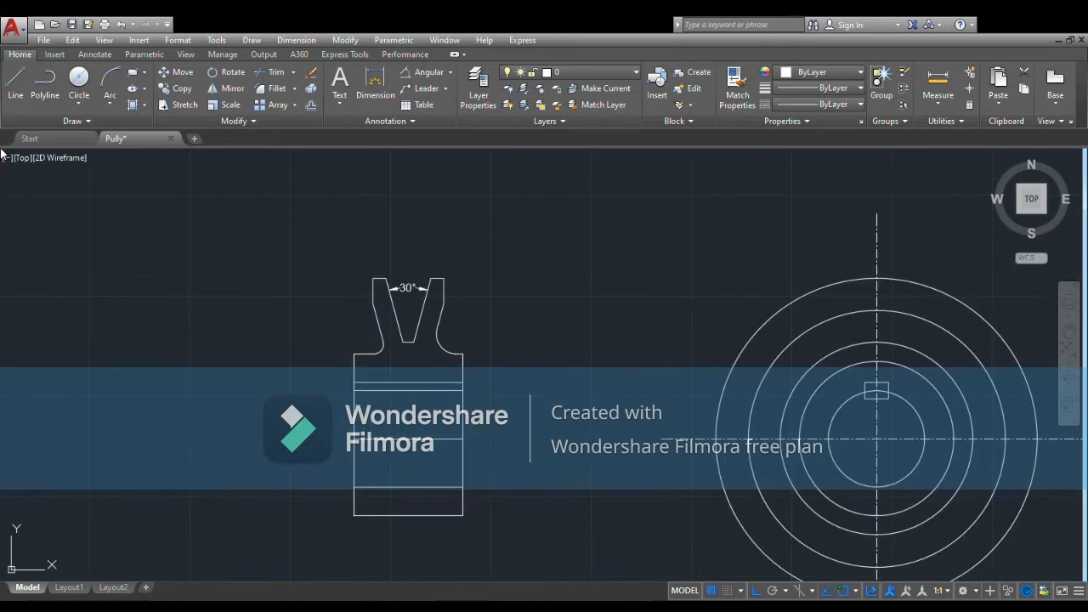
# - Hatch the rim and hub section area above the keyway line with pattern ANSI31 at scale 15
pyautogui.click(132, 105)
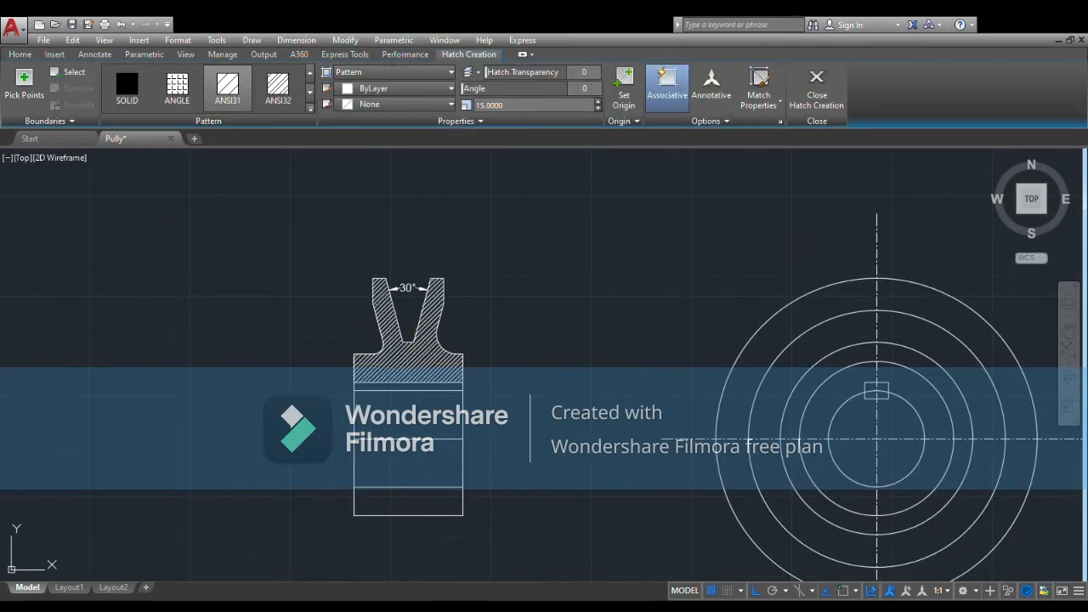
pyautogui.click(391, 366)
pyautogui.scroll(-2, 248, 417)
pyautogui.scroll(-1, 248, 417)
pyautogui.moveTo(249, 418); pyautogui.dragTo(274, 309, button='middle')
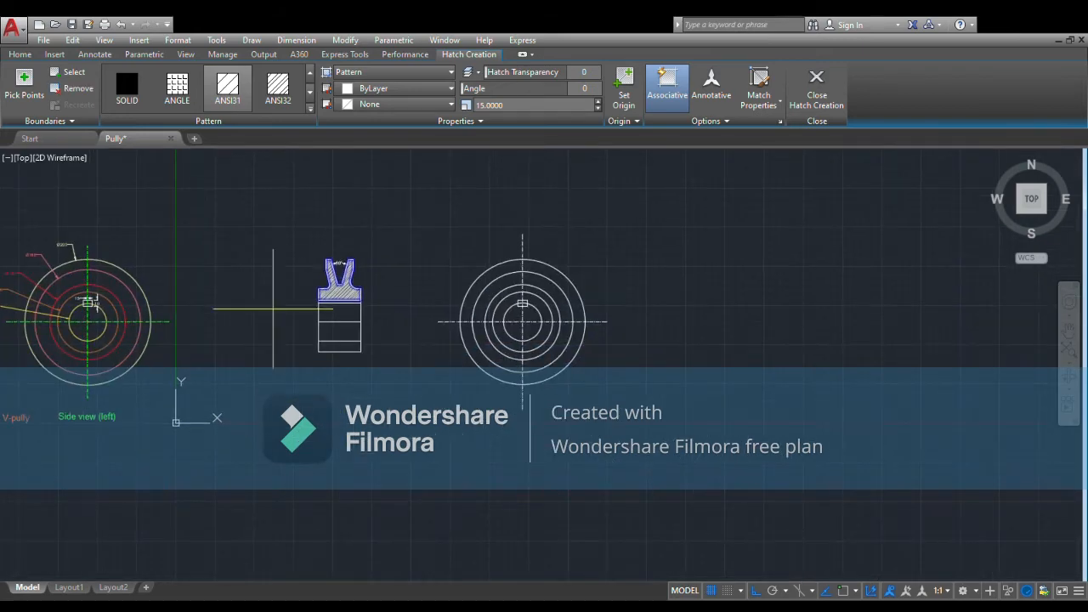
pyautogui.press('Return')
# - Draw a line from the rim's left outer corner, where the slope begins, down to the hub's top edge
pyautogui.scroll(1, 115, 180)
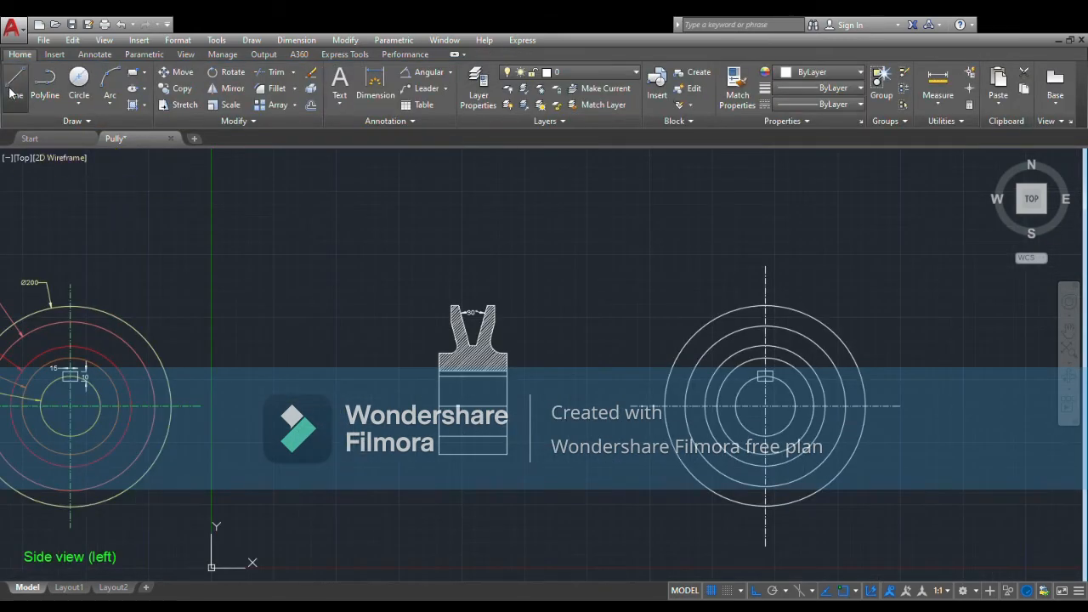
pyautogui.moveTo(424, 394); pyautogui.dragTo(285, 233, button='middle')
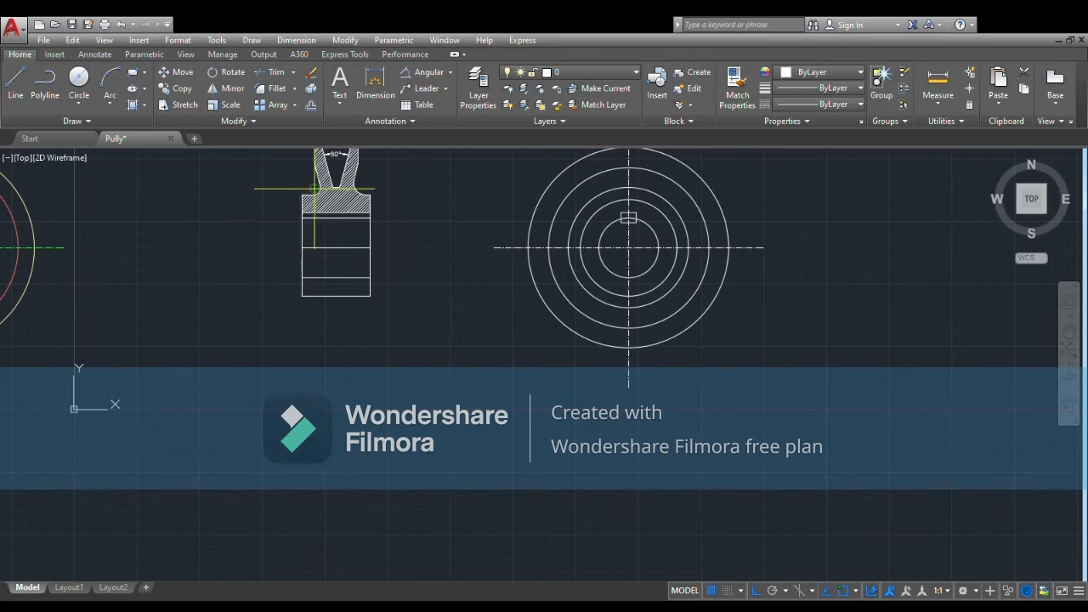
pyautogui.scroll(4, 314, 219)
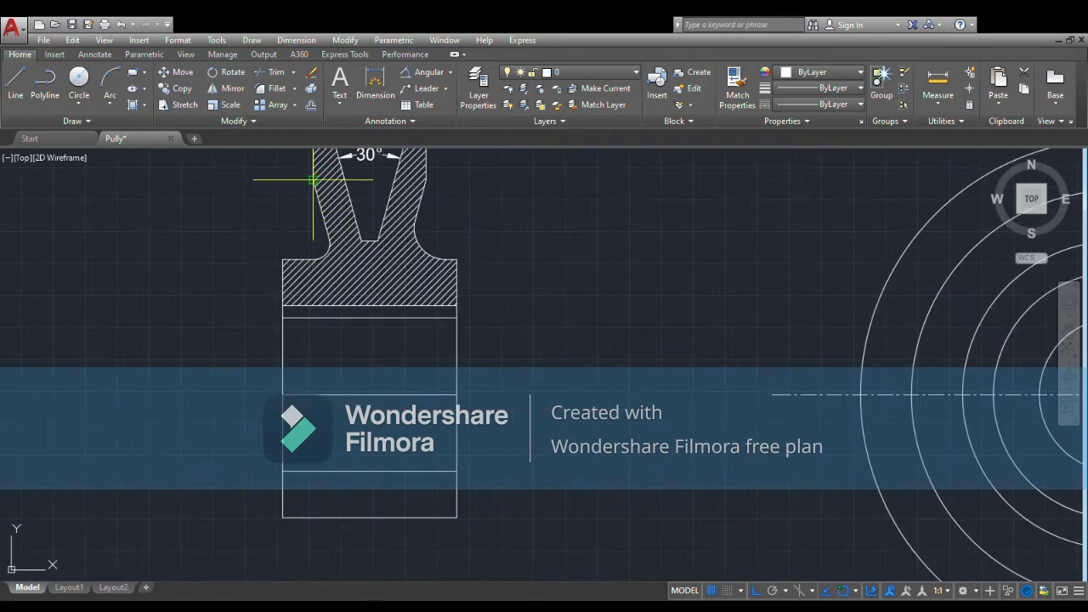
pyautogui.click(313, 179)
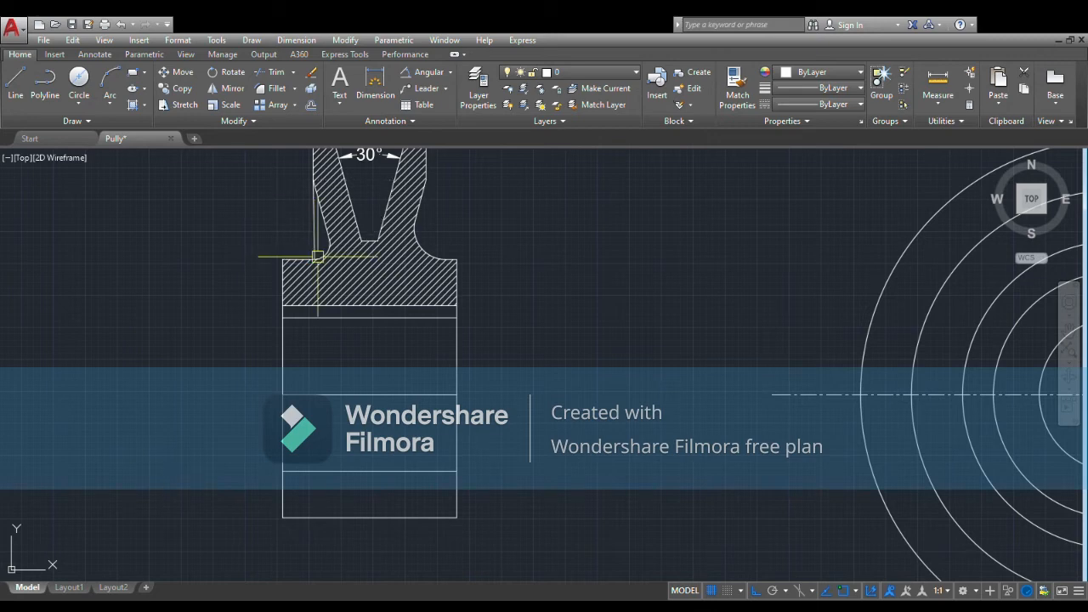
# - In the reference section view, draw a vertical line from the rim's left outer corner down to the hub's top edge
pyautogui.scroll(-5, 289, 255)
pyautogui.moveTo(223, 344); pyautogui.dragTo(552, 306, button='middle')
pyautogui.scroll(-5, 521, 310)
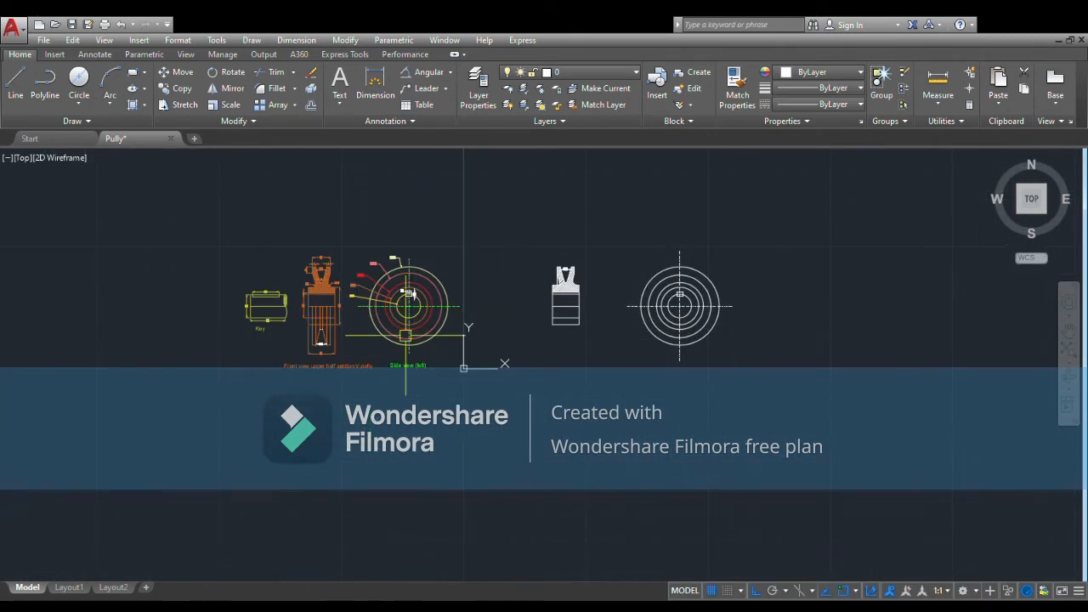
pyautogui.scroll(5, 339, 351)
pyautogui.moveTo(180, 300)
pyautogui.mouseDown(button='middle')
pyautogui.moveTo(210, 370)
pyautogui.moveTo(198, 396)
pyautogui.mouseUp(button='middle')
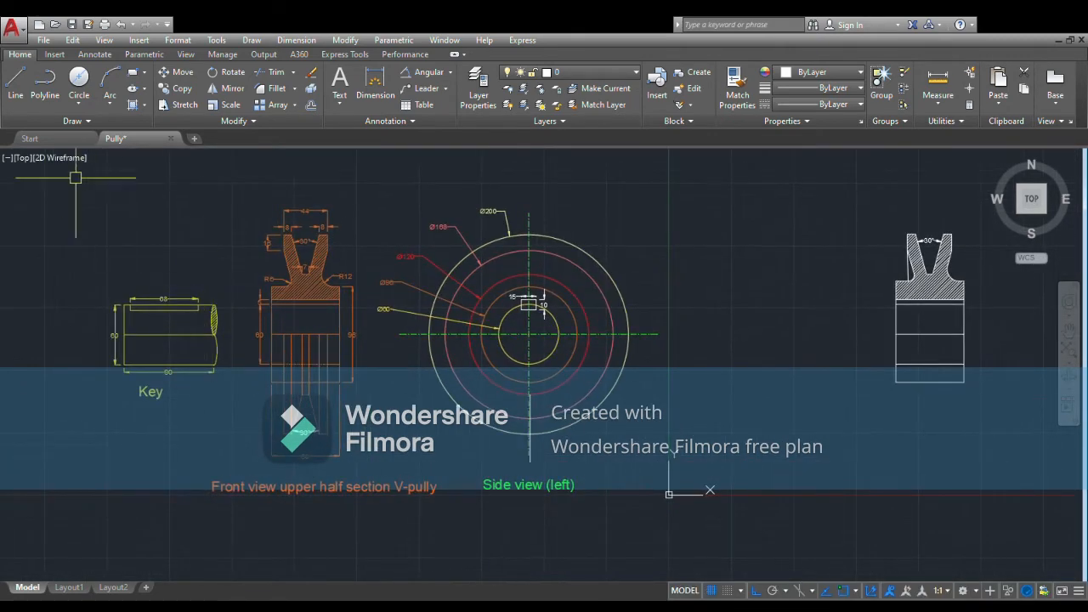
pyautogui.scroll(4, 301, 201)
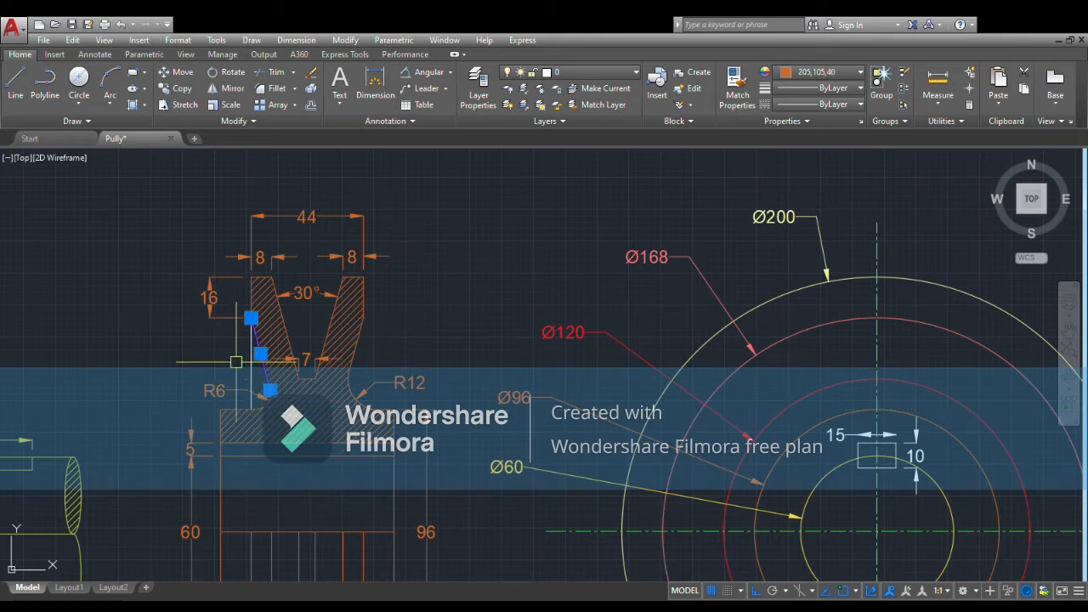
pyautogui.scroll(-2, 314, 283)
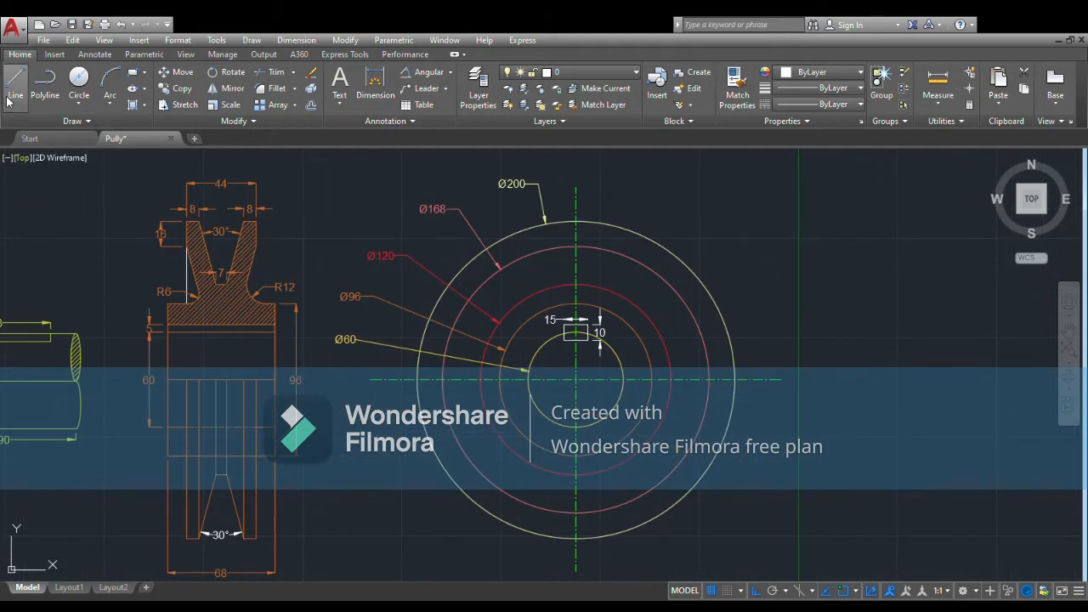
# - In the reference section view, draw a vertical line from the rim's right outer corner to the R12 fillet and trim its overshoot
pyautogui.scroll(3, 244, 283)
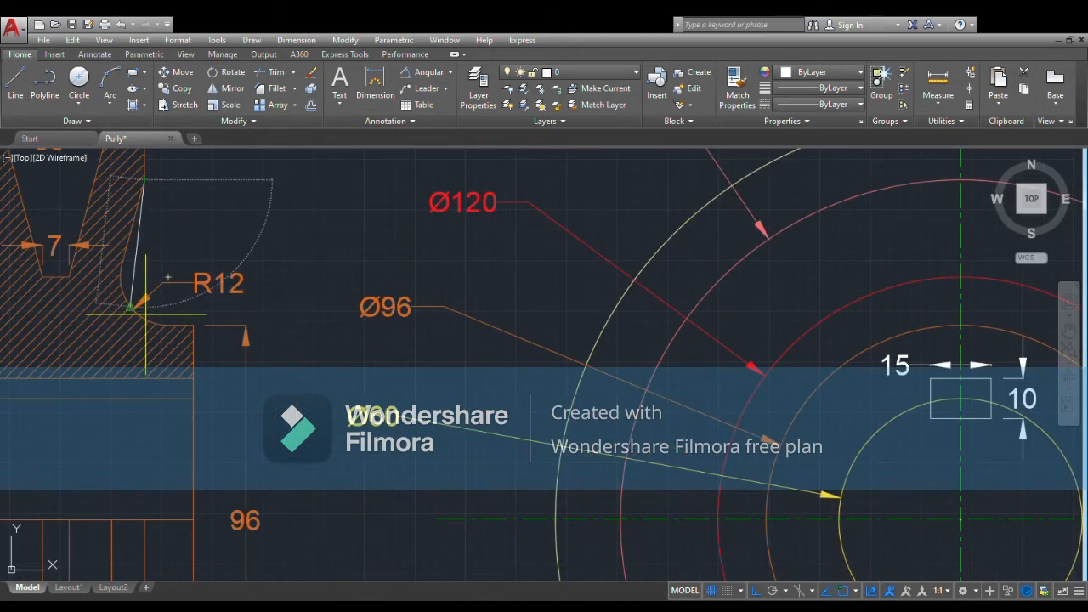
pyautogui.scroll(5, 146, 323)
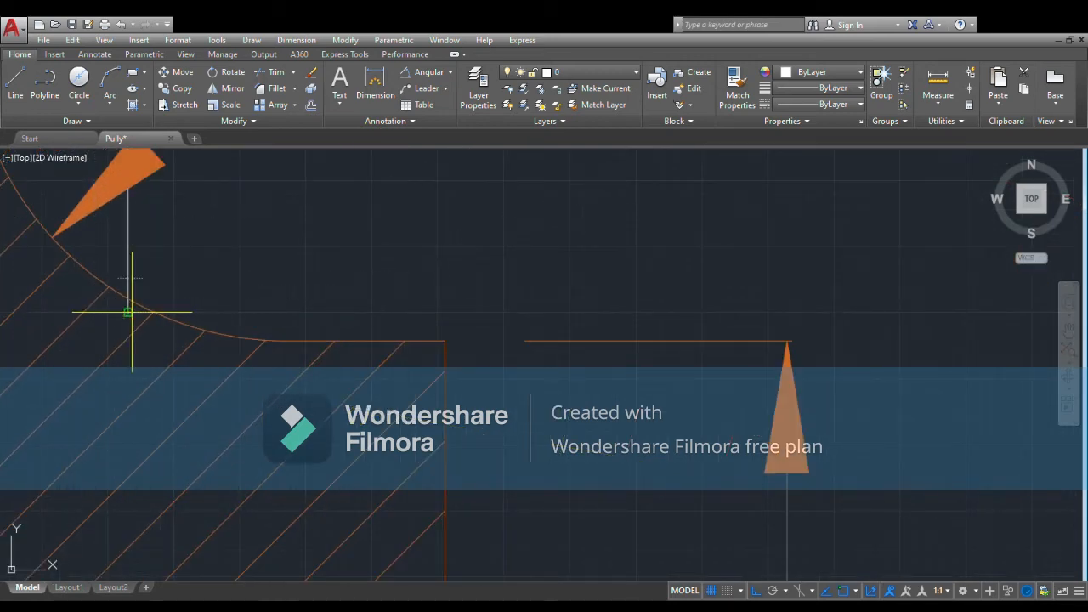
pyautogui.scroll(-5, 127, 313)
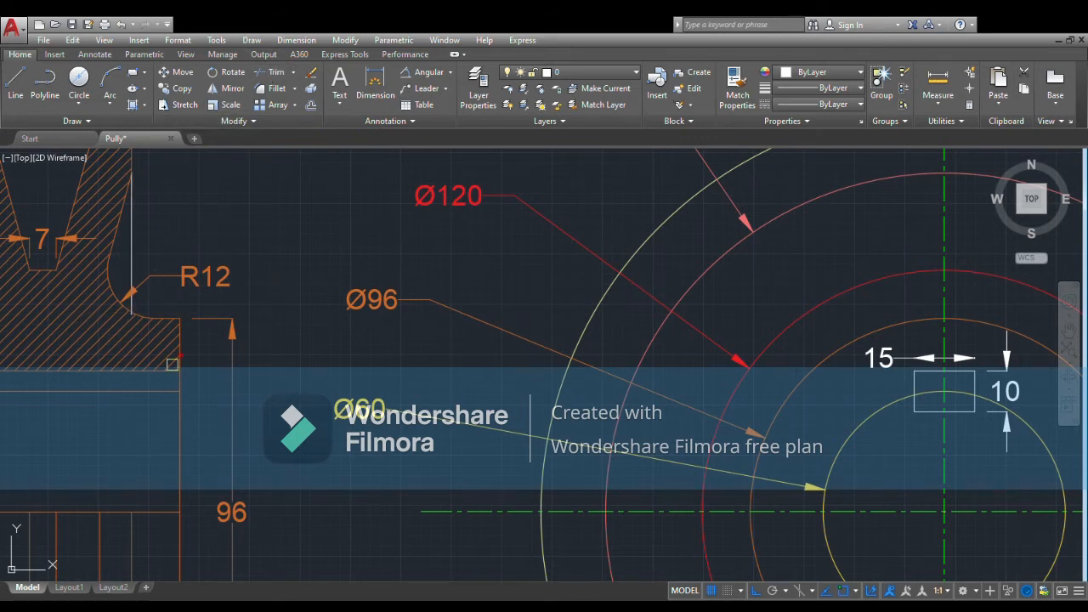
pyautogui.scroll(2, 125, 361)
pyautogui.scroll(-2, 115, 306)
pyautogui.scroll(5, 567, 476)
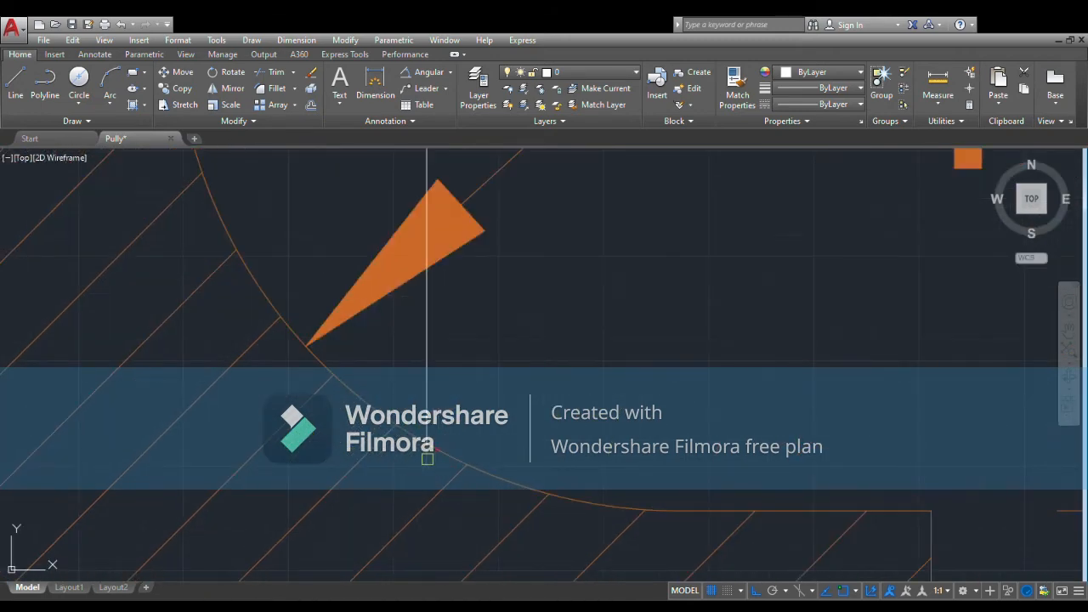
pyautogui.scroll(-4, 427, 434)
pyautogui.scroll(-8, 621, 371)
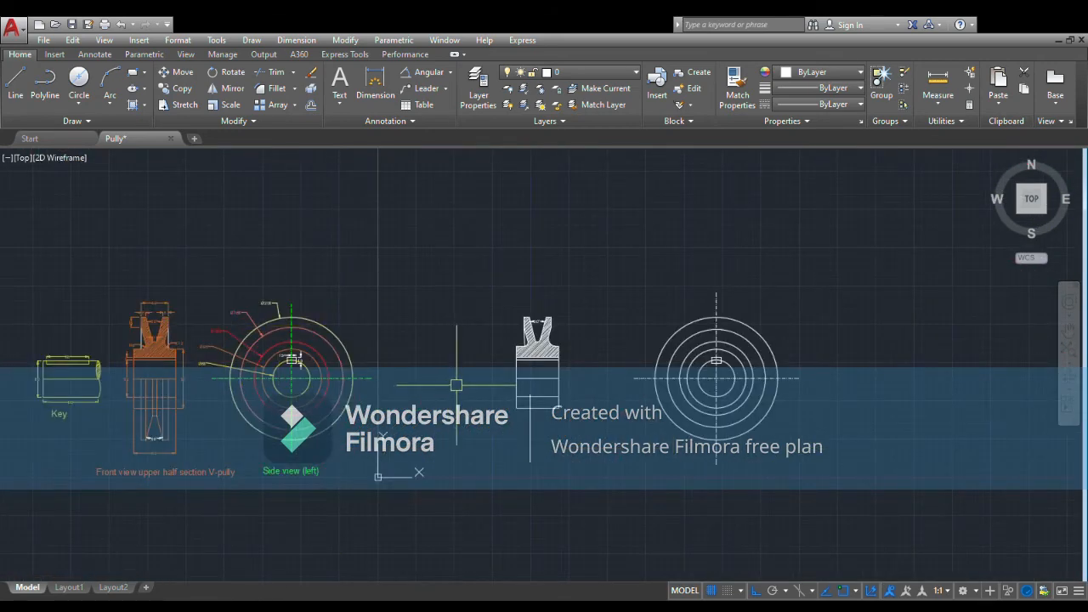
# - In the new section view, draw a vertical line from the rim's right outer corner down past the larger fillet arc
pyautogui.scroll(3, 807, 364)
pyautogui.click(14, 94)
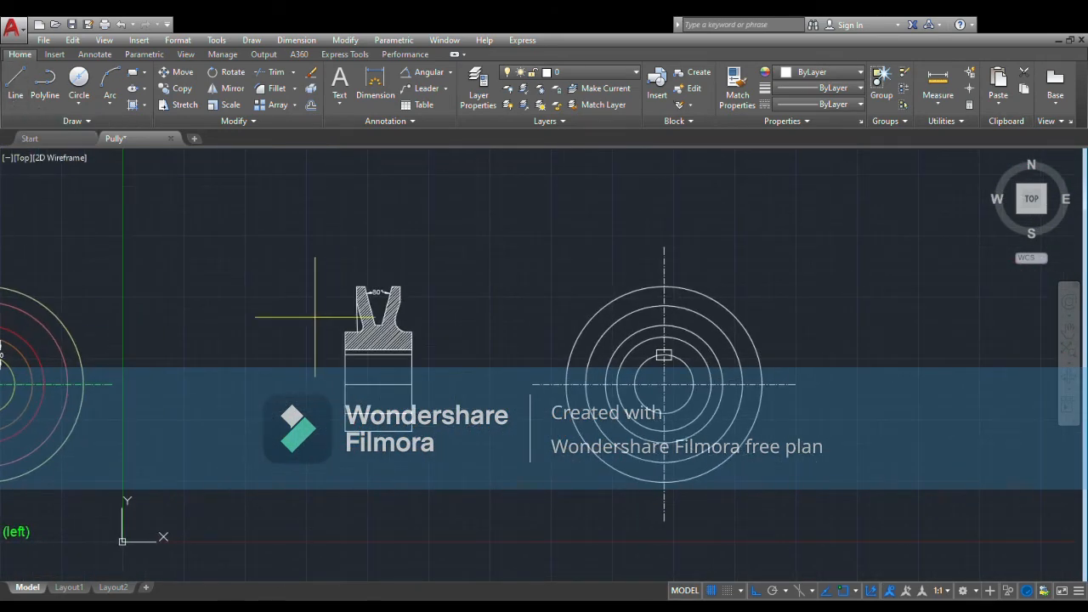
pyautogui.scroll(4, 315, 316)
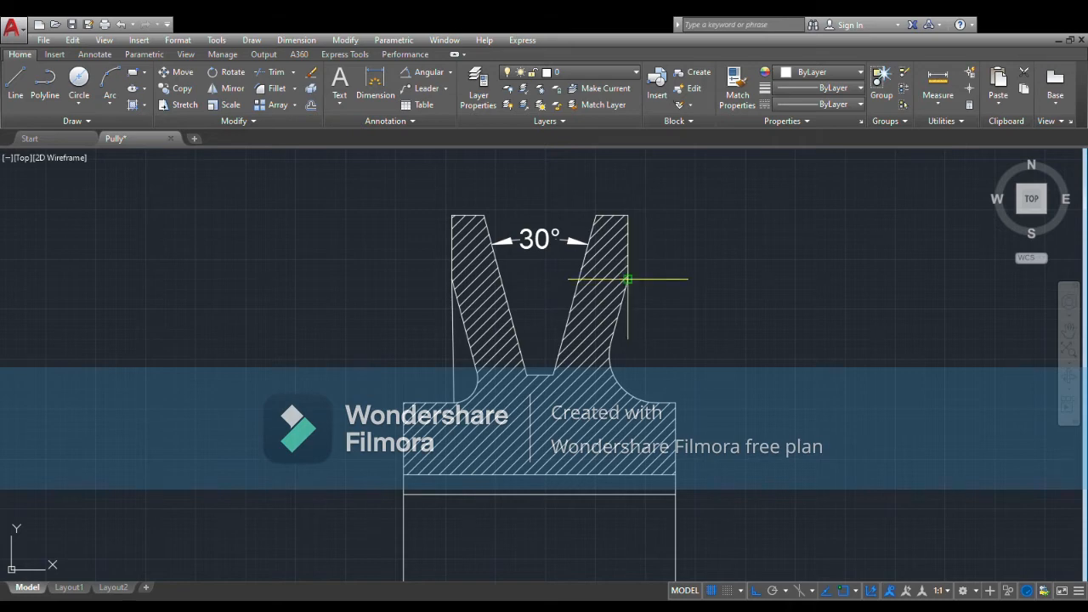
pyautogui.click(628, 279)
pyautogui.scroll(3, 646, 365)
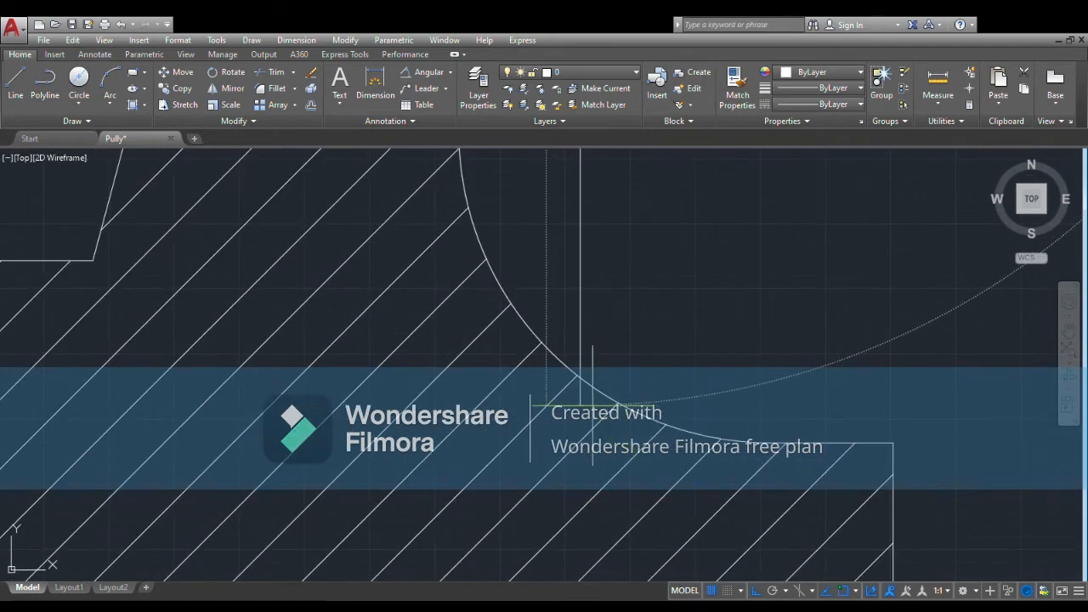
pyautogui.click(581, 403)
pyautogui.press('Escape')
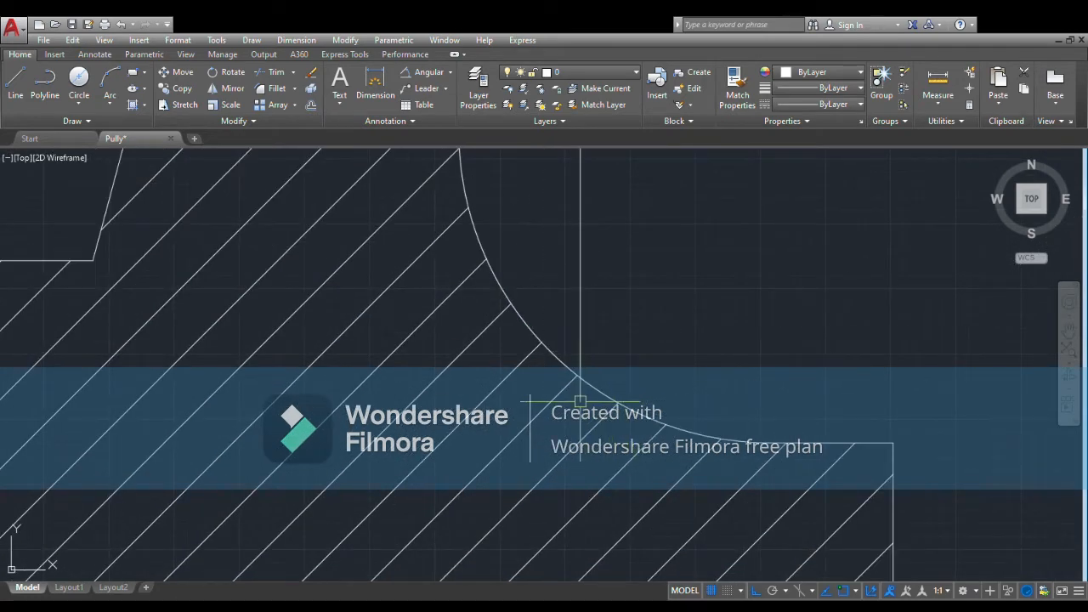
# - Trim the right vertical rim line's overshoot below the larger fillet arc in the new section view
pyautogui.click(266, 75)
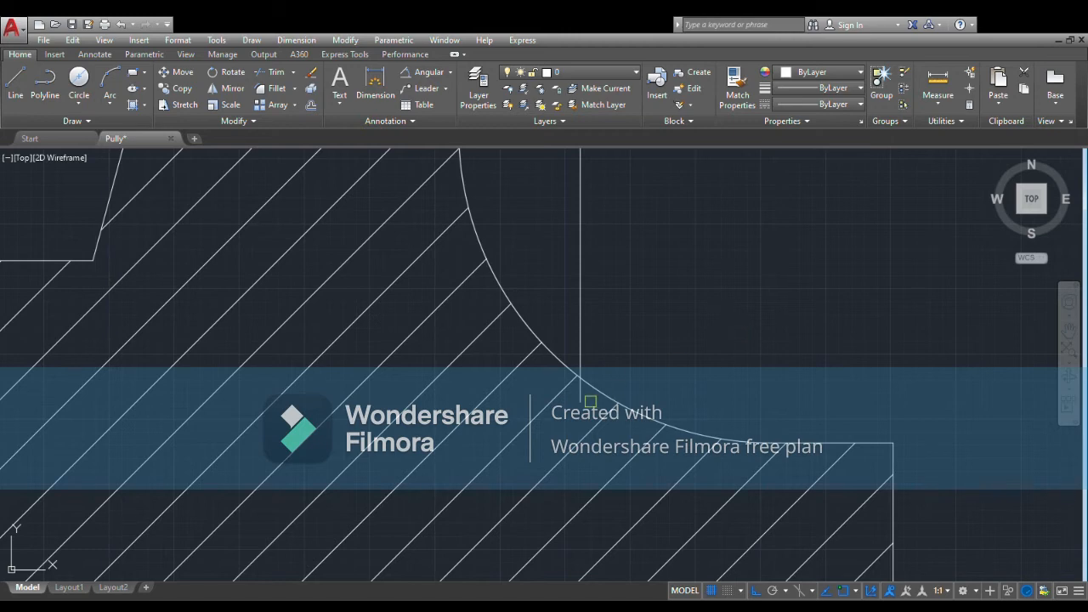
pyautogui.scroll(-6, 736, 303)
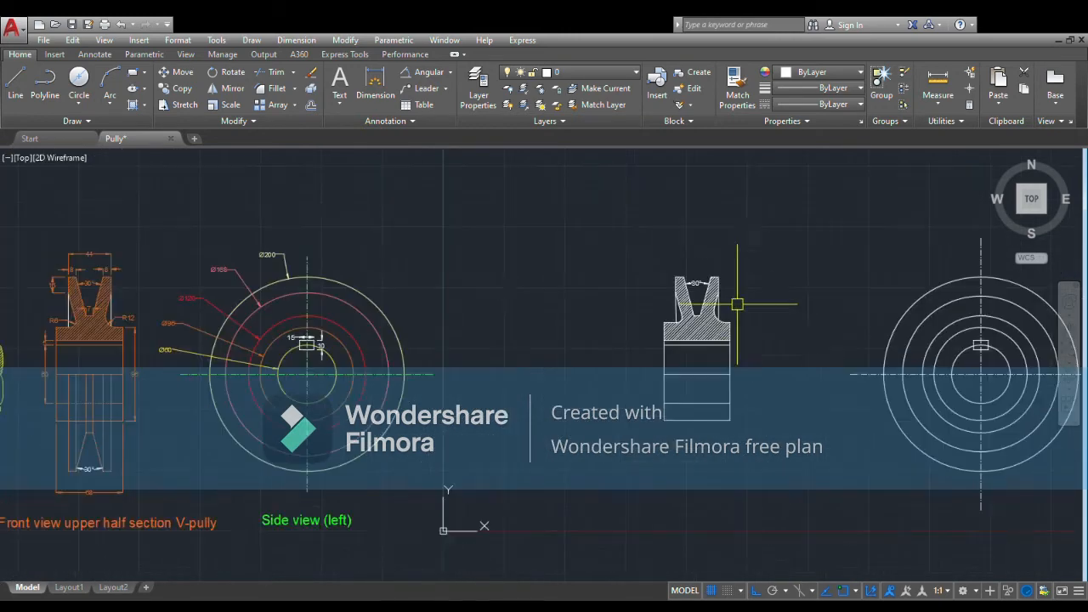
# - Below the centre line, draw the left rim flange outline: outer vertical edge, short bottom edge, and inner vertical line up past the centre line
pyautogui.click(17, 95)
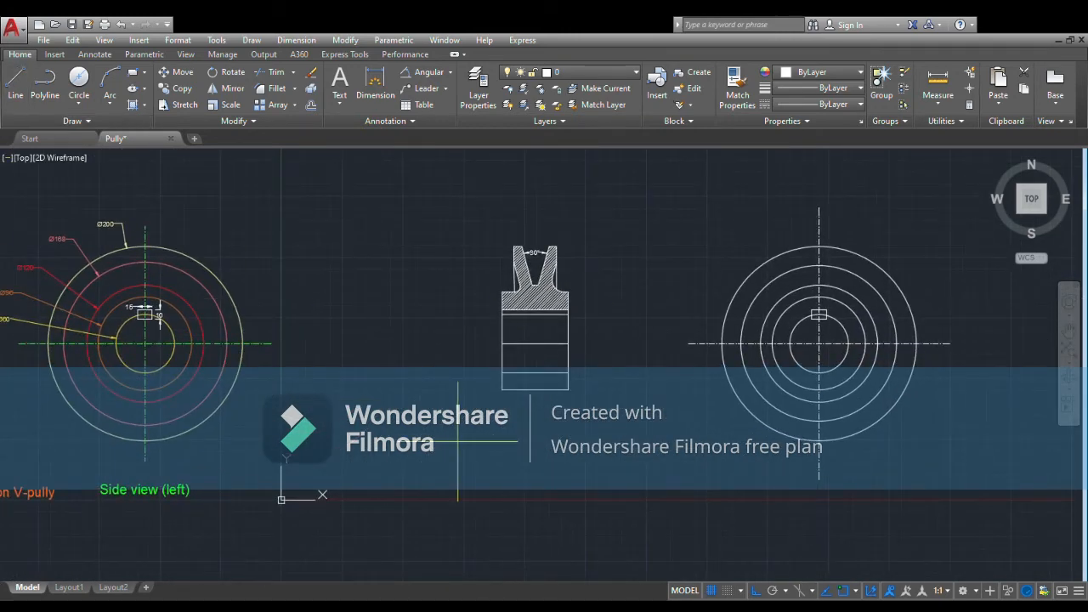
pyautogui.click(514, 290)
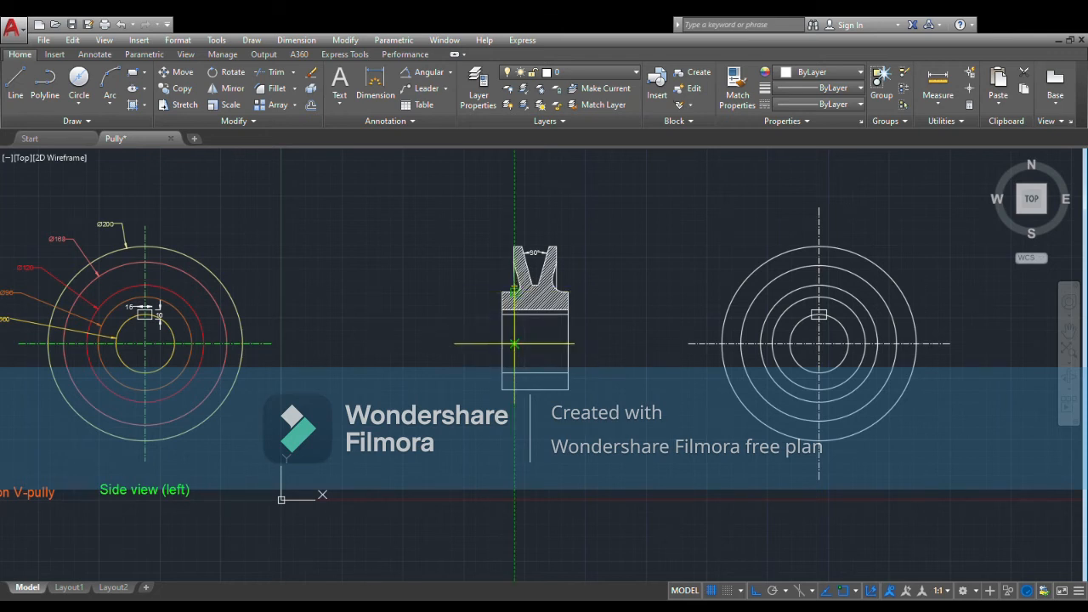
pyautogui.click(514, 344)
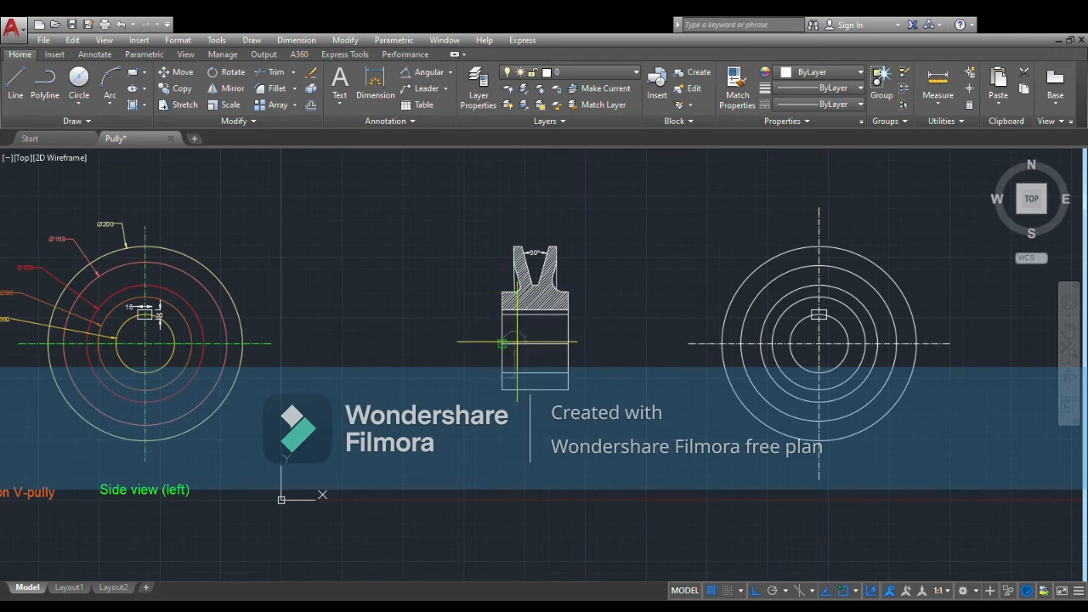
pyautogui.click(515, 440)
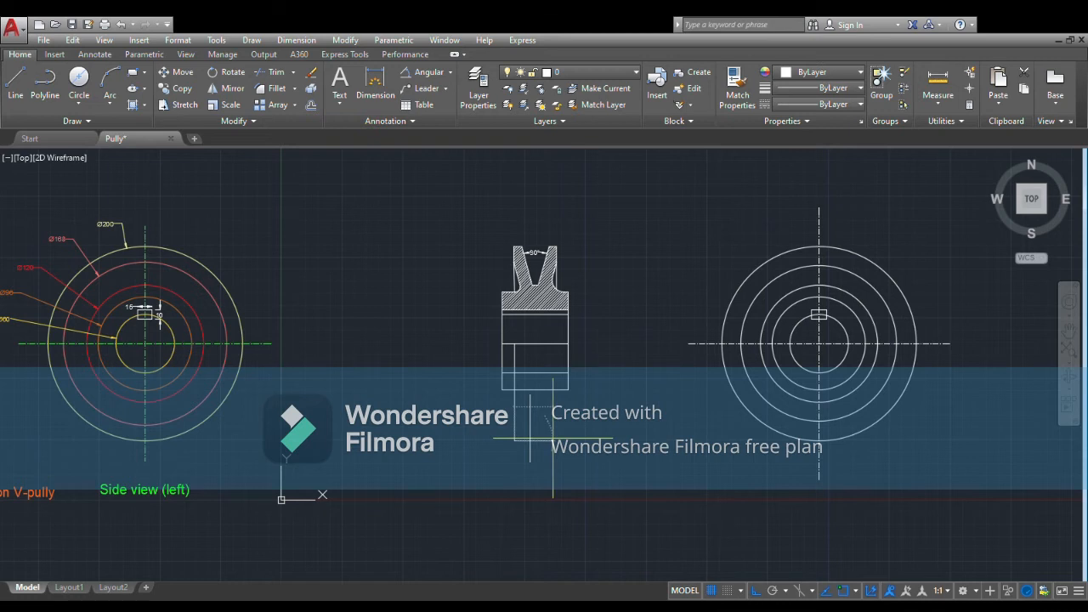
pyautogui.click(522, 440)
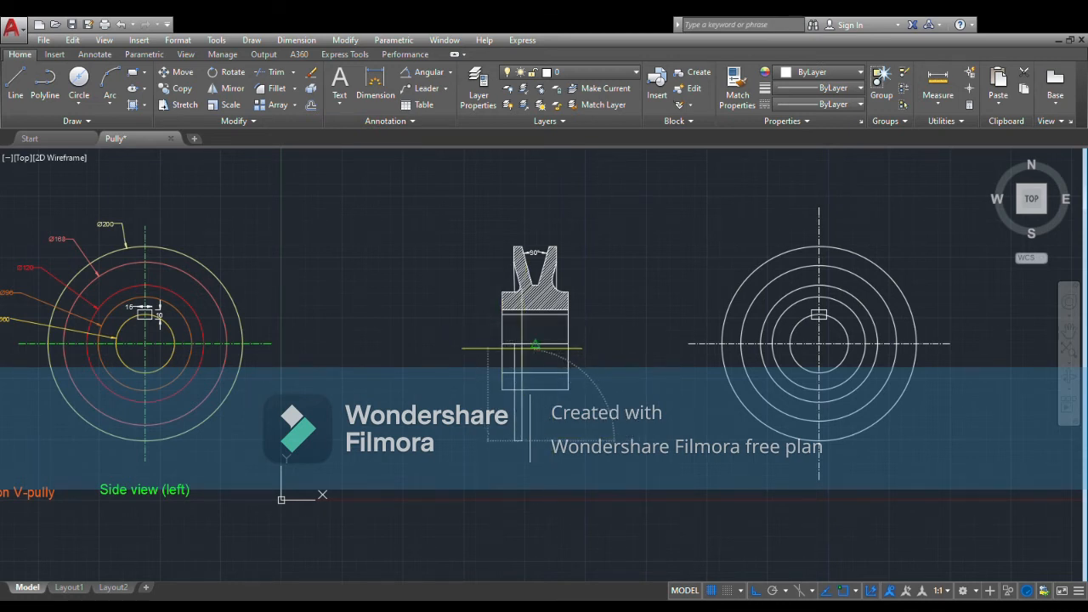
pyautogui.scroll(5, 521, 345)
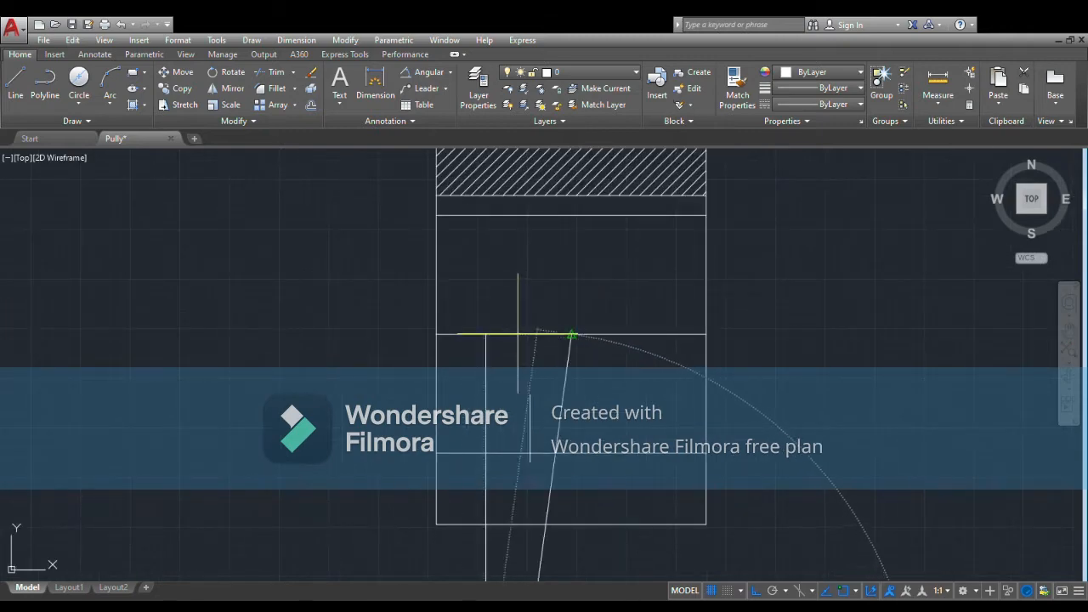
pyautogui.press('Escape')
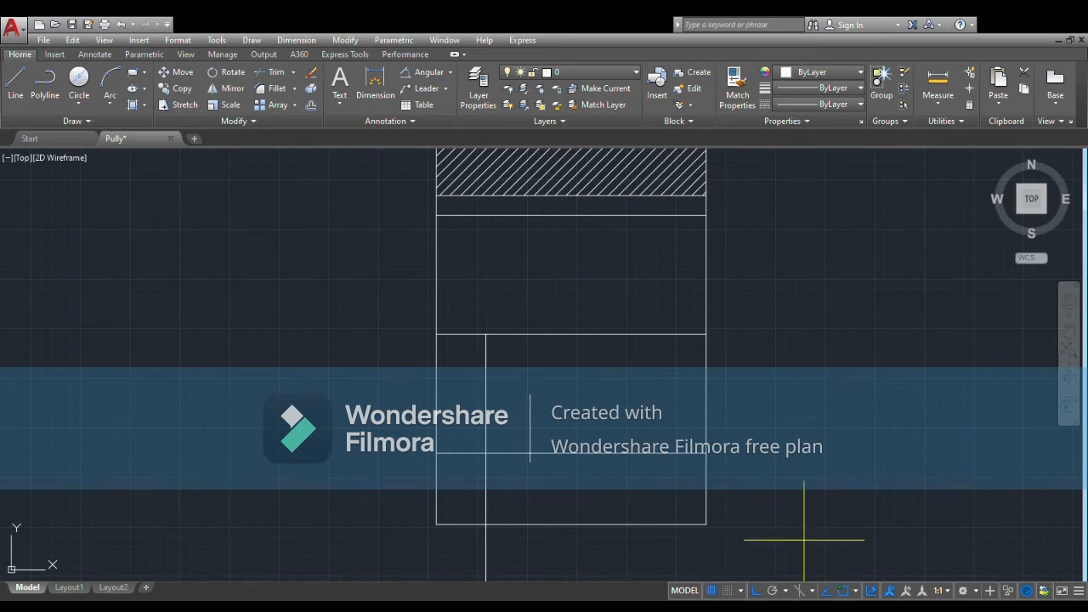
pyautogui.click(518, 320)
pyautogui.press('Escape')
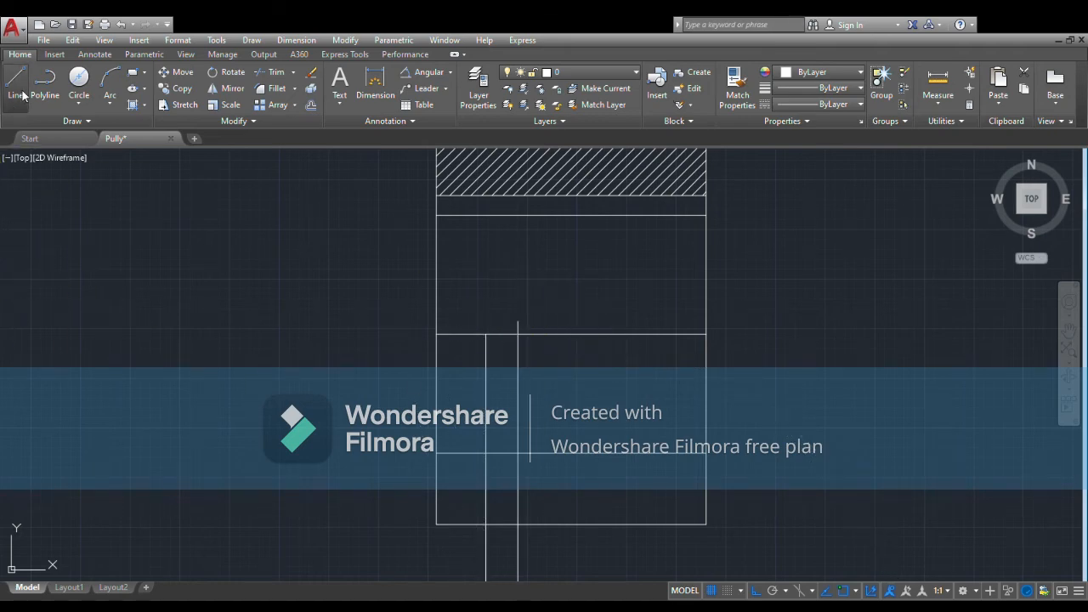
# - Draw a vertical line down from the centre line beneath the groove's left bottom corner, then a sloped line to the left flange's inner bottom corner
pyautogui.scroll(-2, 464, 246)
pyautogui.scroll(-2, 464, 247)
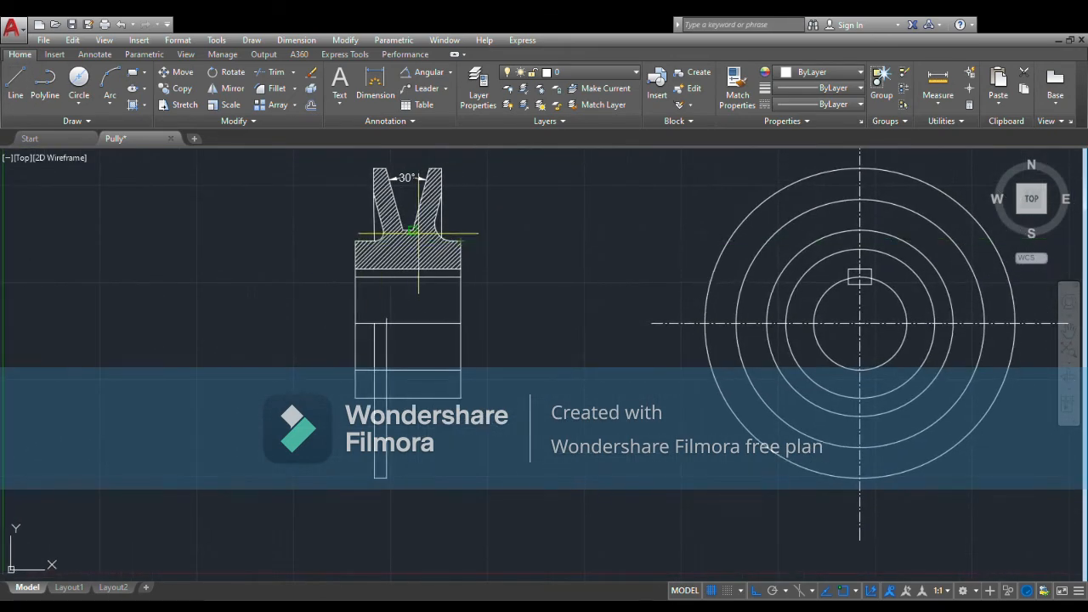
pyautogui.scroll(5, 403, 230)
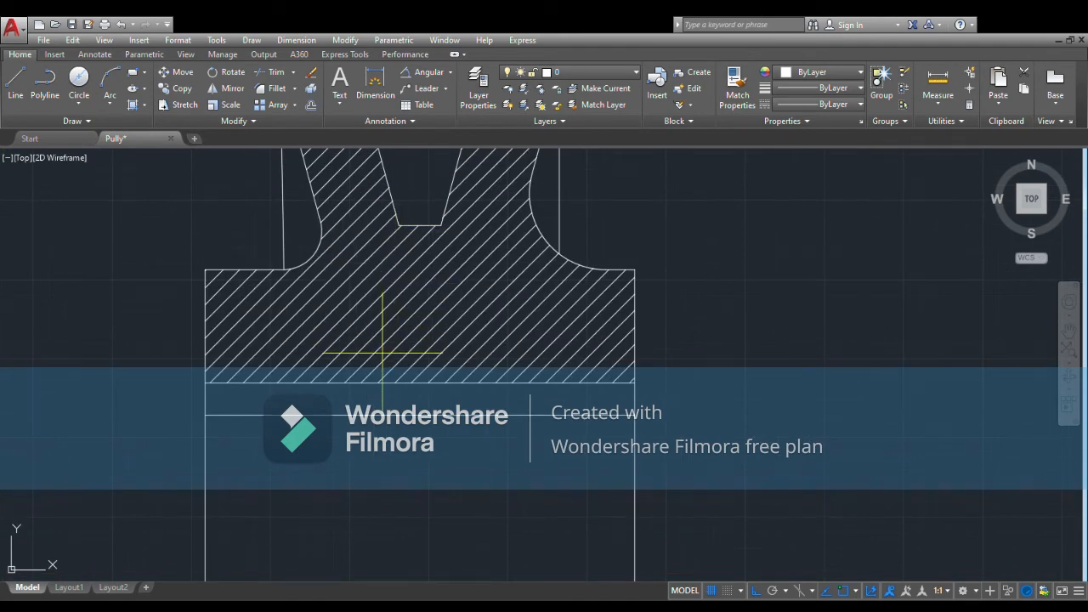
pyautogui.scroll(-2, 393, 432)
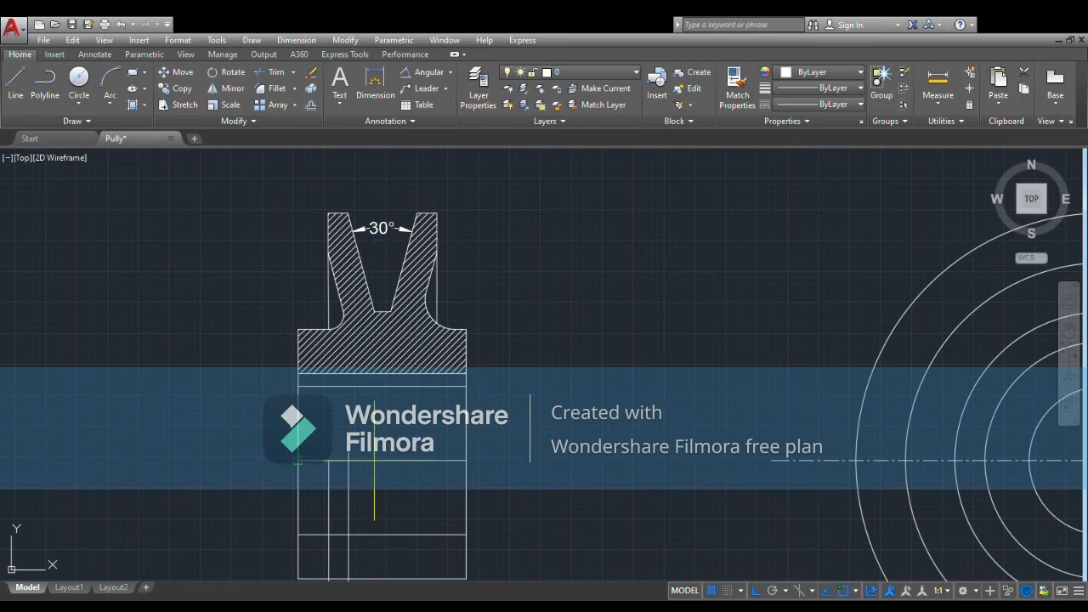
pyautogui.moveTo(374, 461); pyautogui.dragTo(348, 259, button='middle')
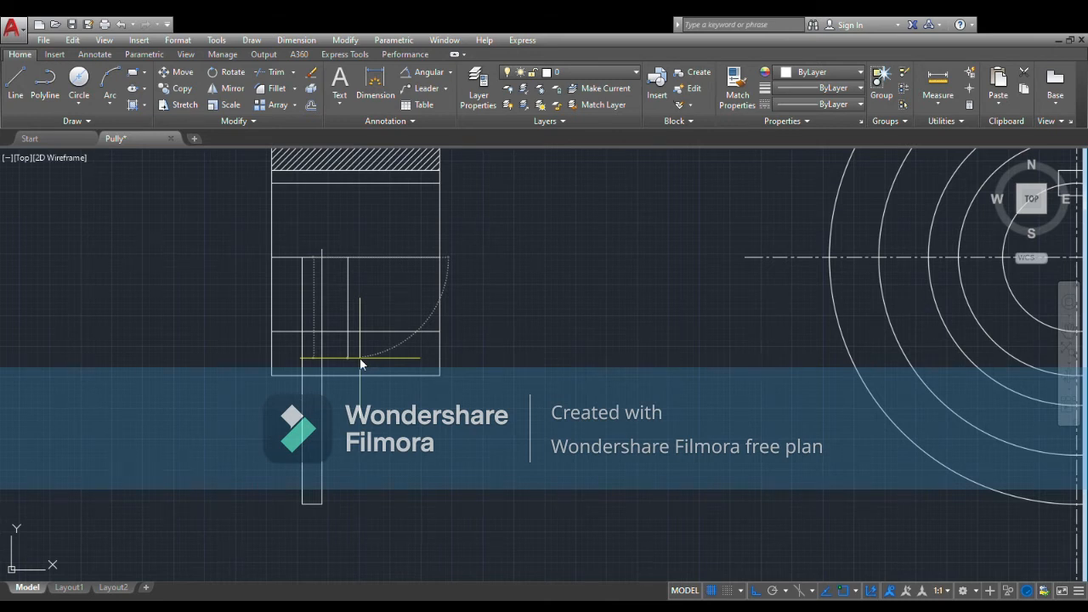
pyautogui.click(322, 504)
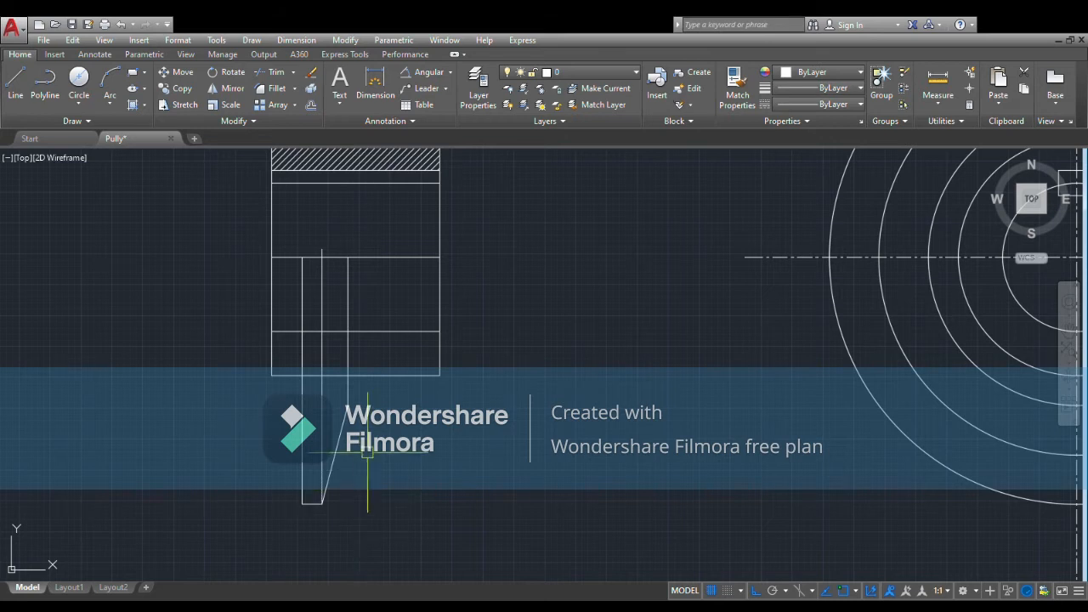
# - Mirror the left flange's vertical lines and sloped line about the section view's vertical midline, keeping the originals
pyautogui.click(275, 445)
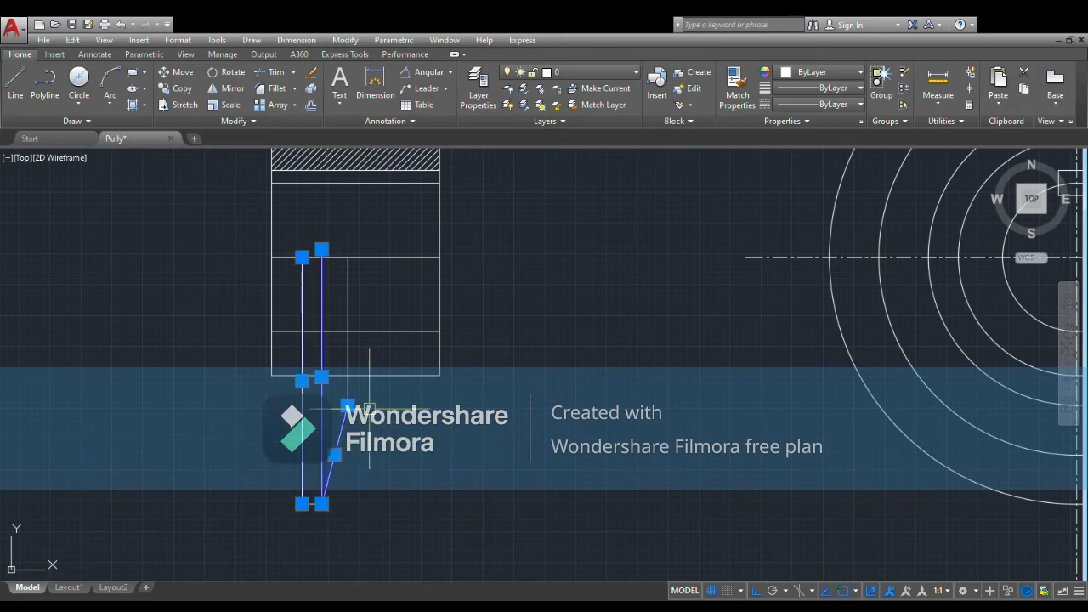
pyautogui.click(348, 391)
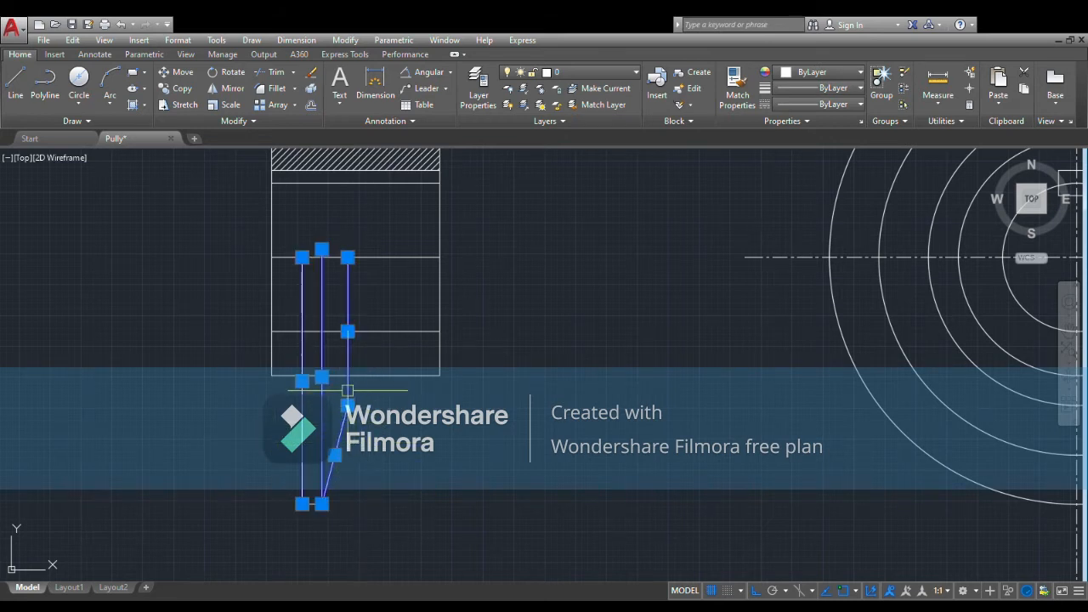
pyautogui.click(227, 88)
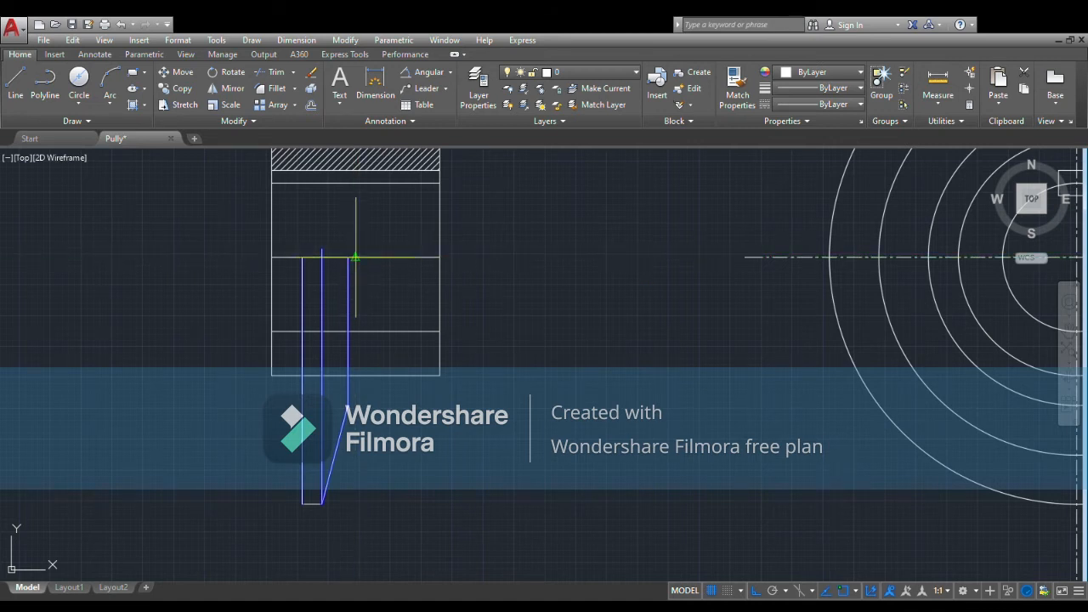
pyautogui.click(355, 257)
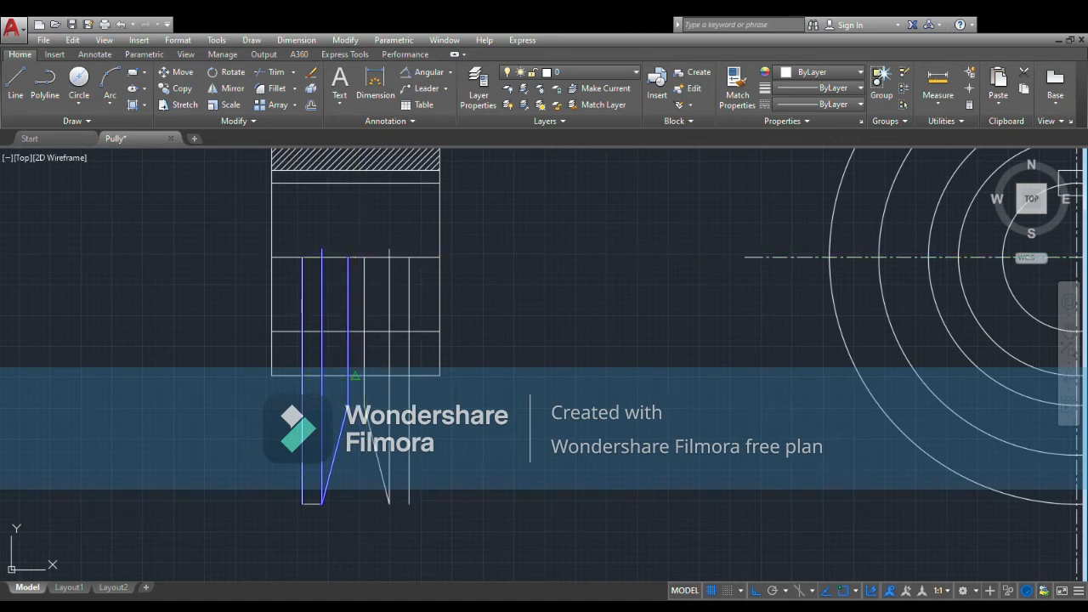
pyautogui.click(378, 434)
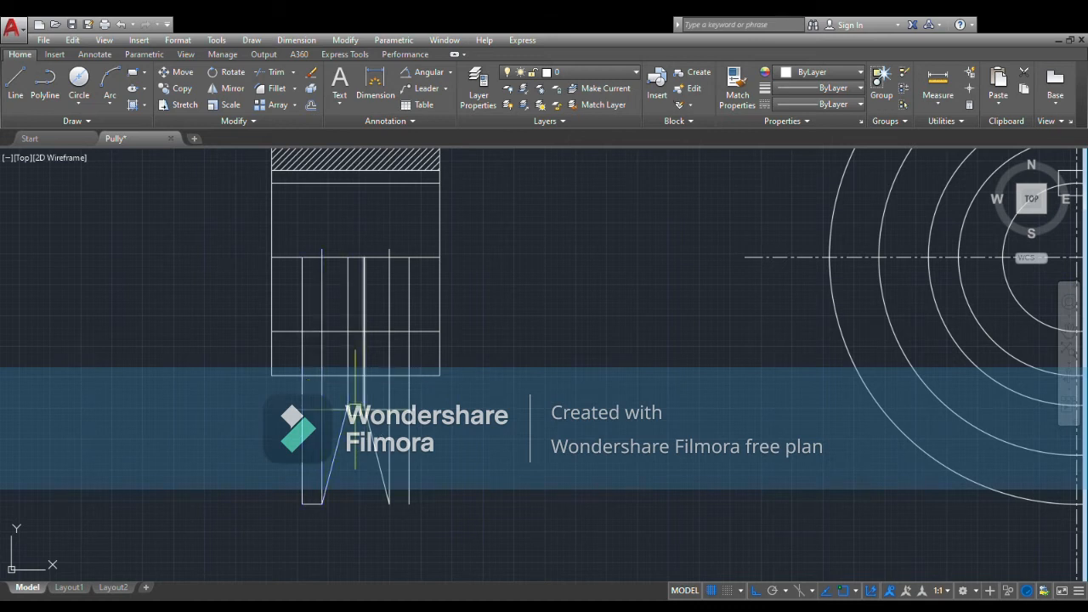
# - Close the right flange's bottom edge and draw the groove floor line joining the two sloped lines
pyautogui.click(19, 85)
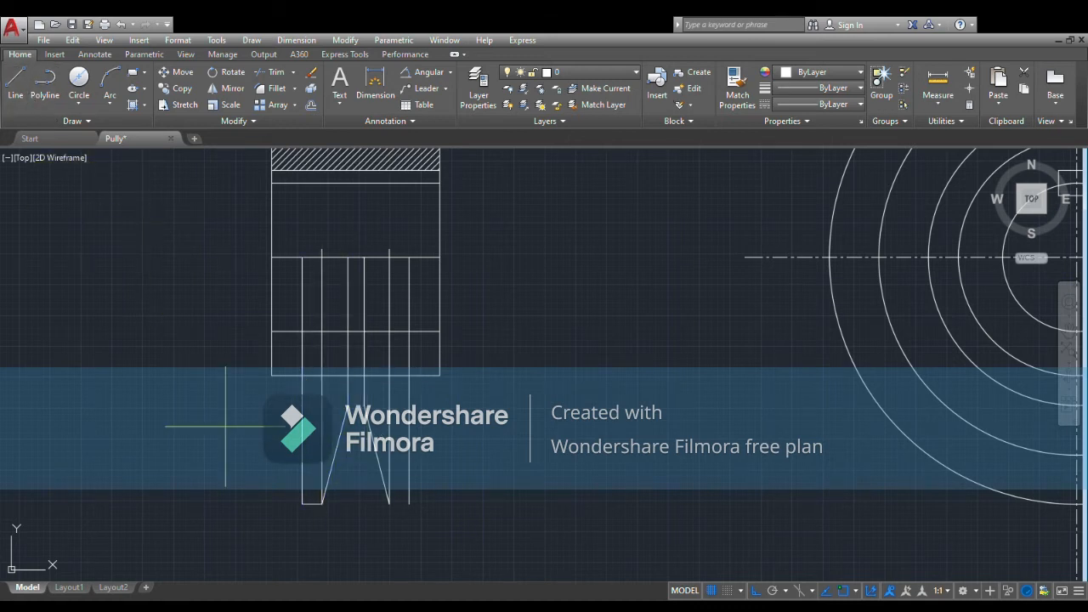
pyautogui.click(388, 504)
pyautogui.press('Escape')
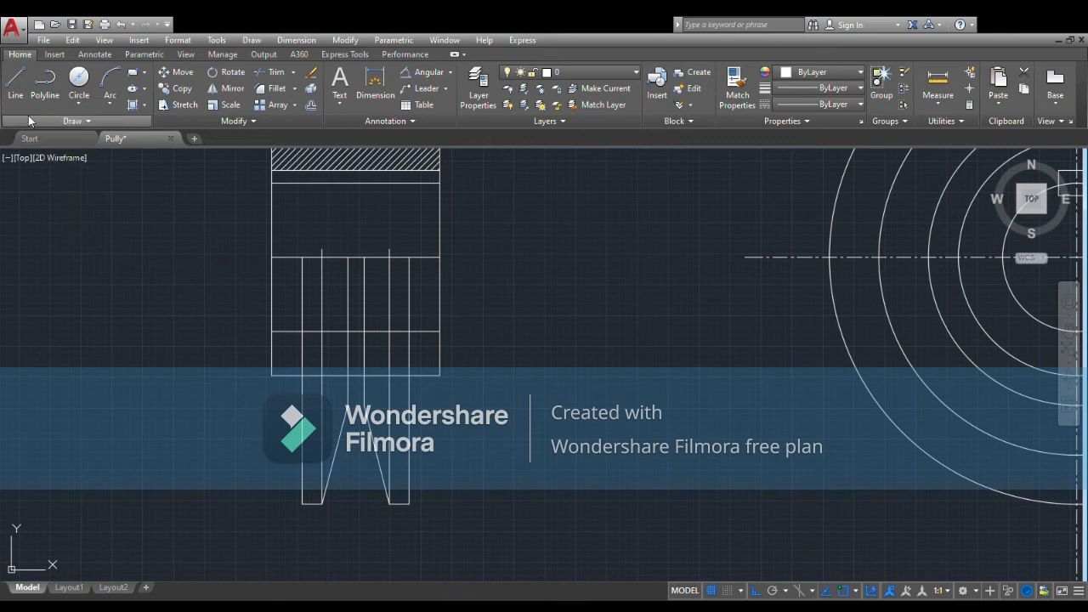
pyautogui.click(17, 91)
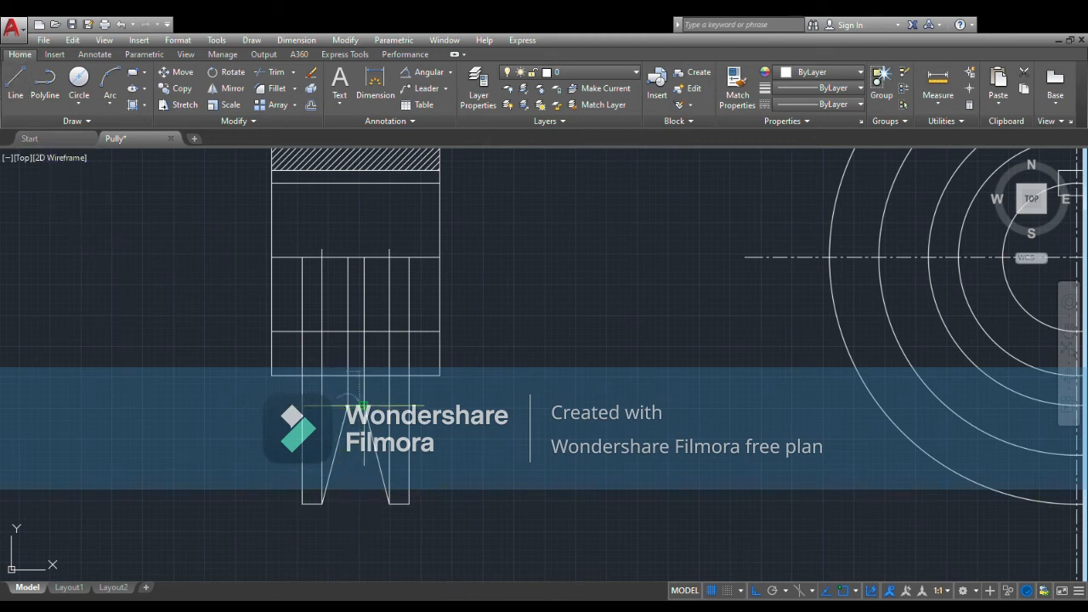
# - Trim the ends of the two inner vertical lines that stick out above the centre line
pyautogui.click(279, 75)
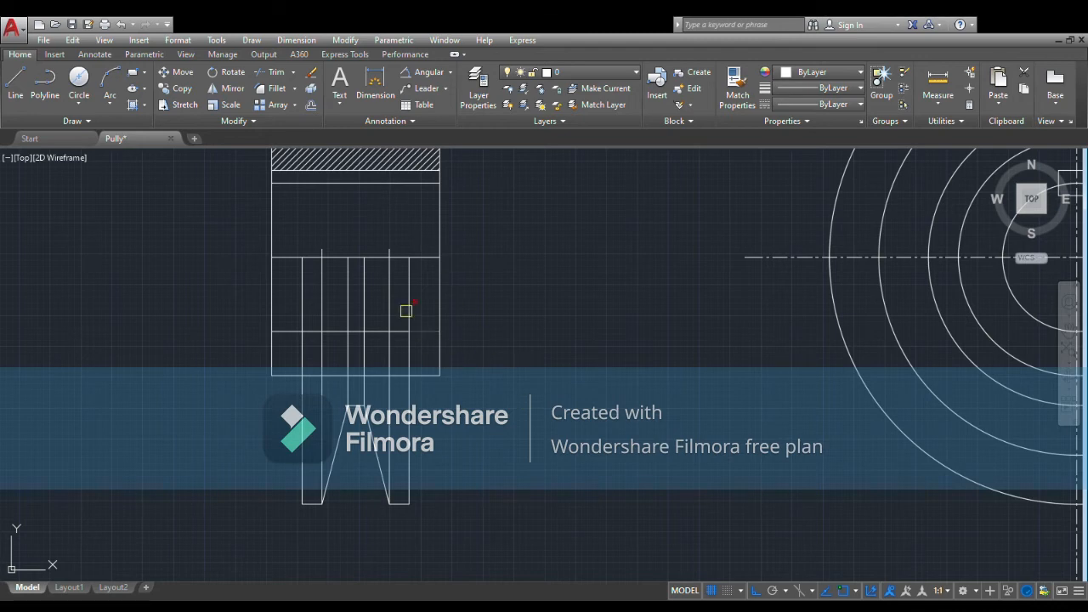
pyautogui.scroll(4, 379, 281)
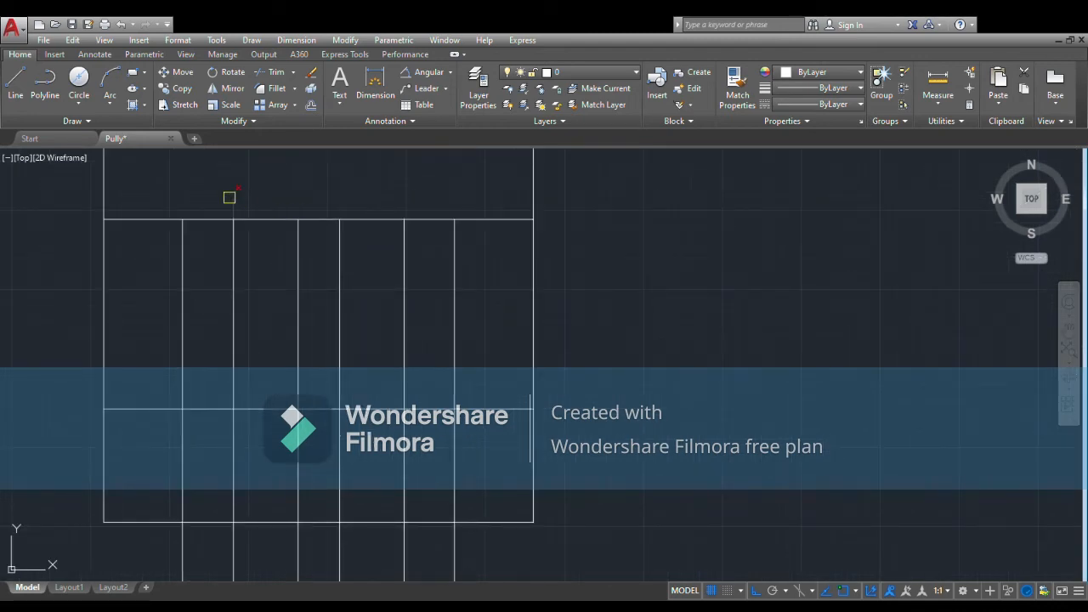
pyautogui.scroll(-5, 316, 225)
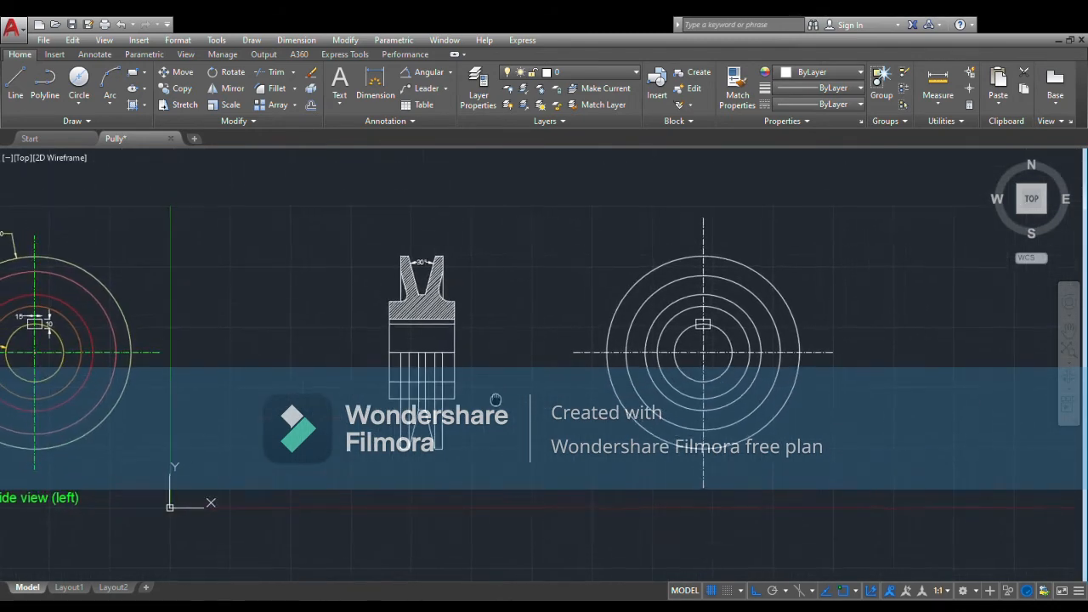
# - Compare the finished lower half of the new section view with the reference views
pyautogui.scroll(2, 311, 369)
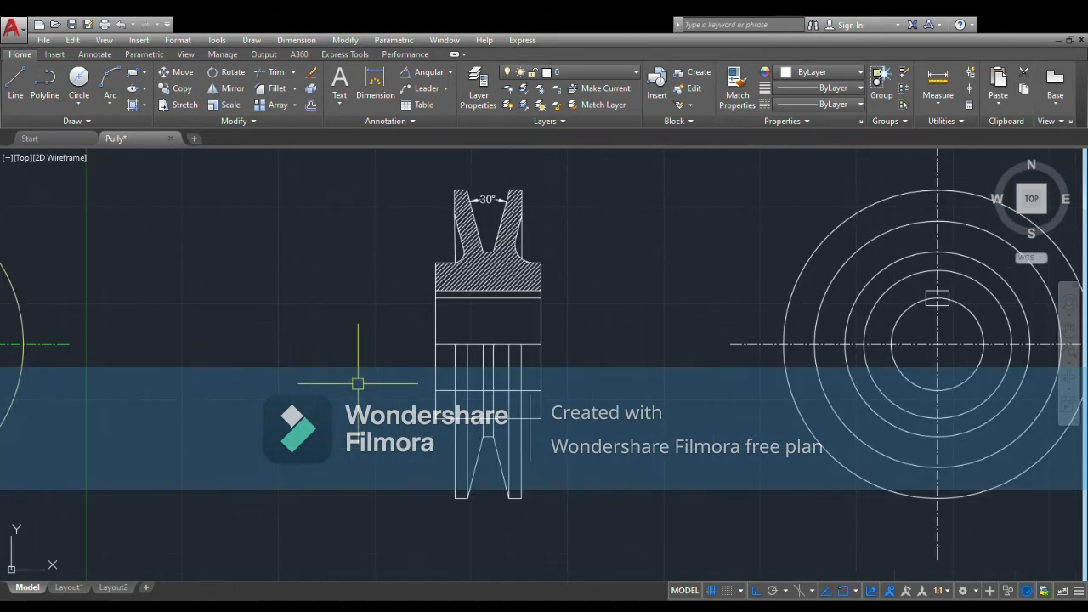
pyautogui.moveTo(374, 396); pyautogui.dragTo(361, 360, button='middle')
pyautogui.scroll(2, 360, 361)
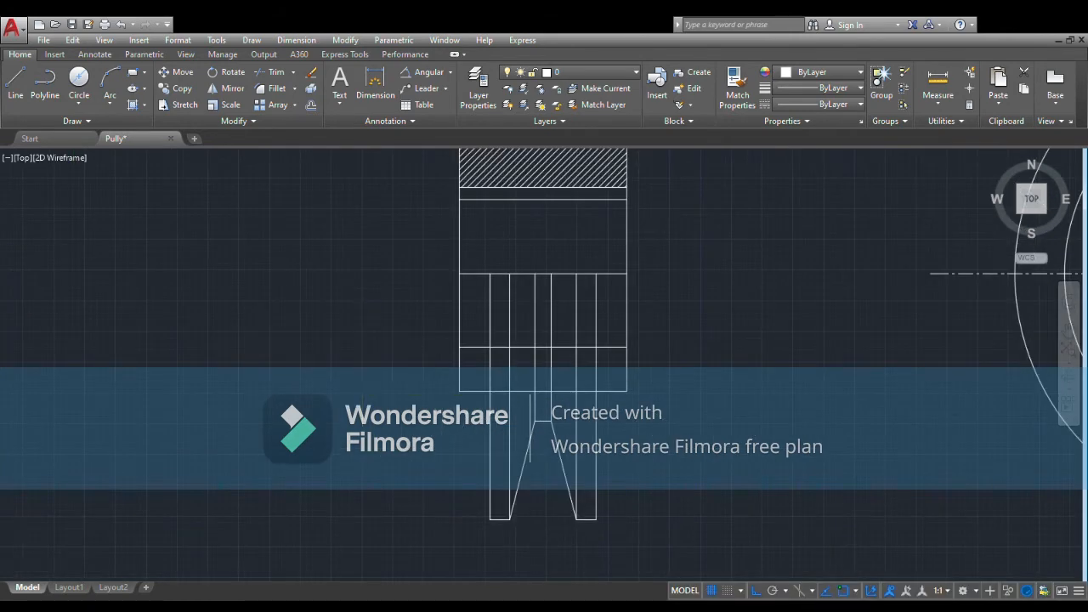
pyautogui.scroll(-3, 364, 369)
pyautogui.scroll(-3, 457, 350)
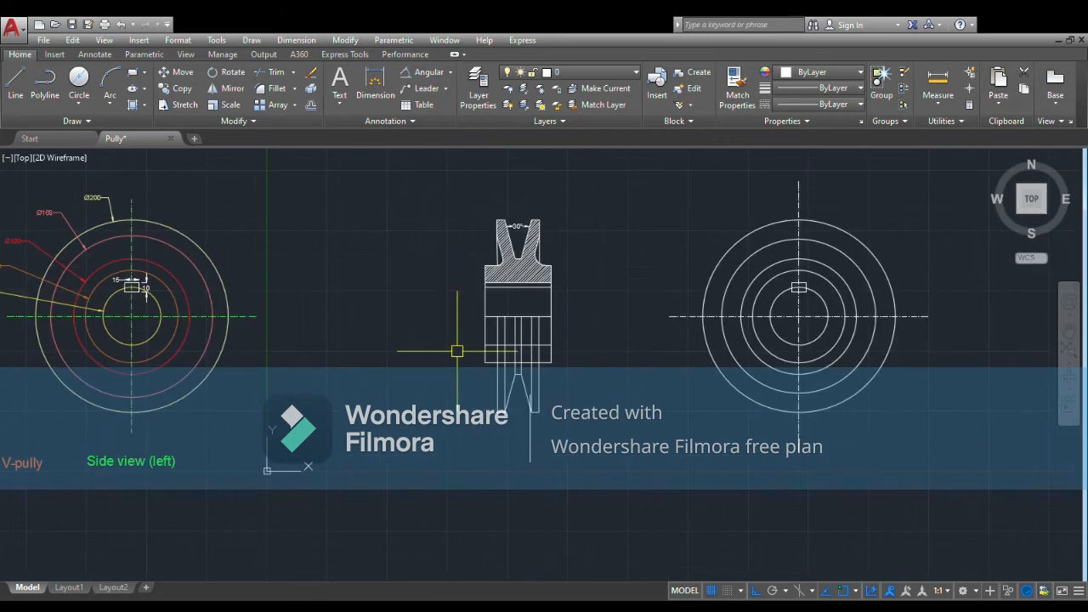
pyautogui.scroll(-1, 409, 367)
pyautogui.moveTo(414, 371)
pyautogui.mouseDown(button='middle')
pyautogui.moveTo(530, 379)
pyautogui.moveTo(522, 323)
pyautogui.mouseUp(button='middle')
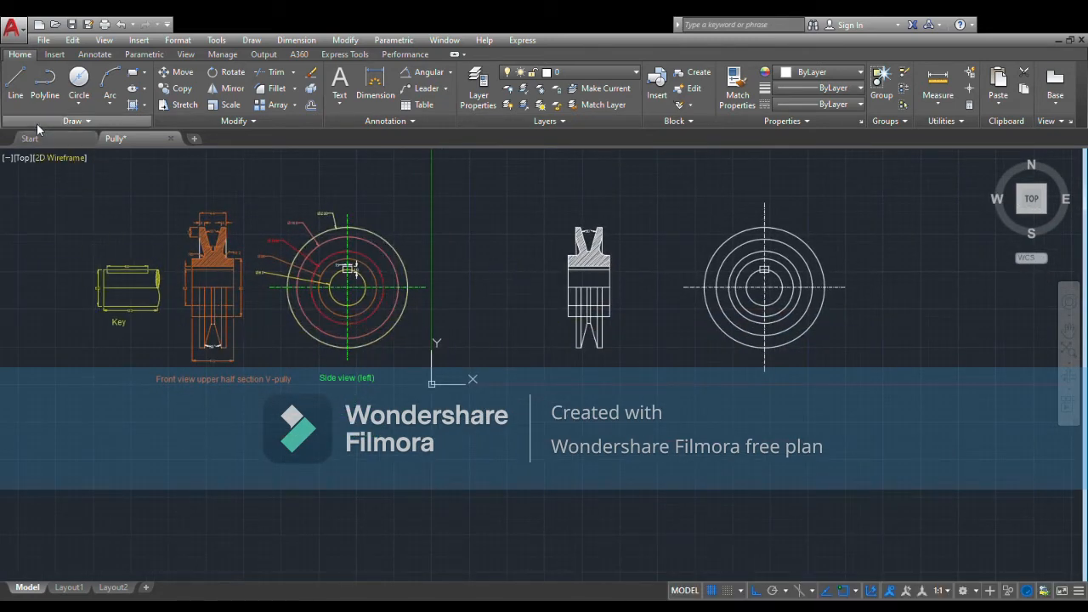
# - Draw a 90 mm horizontal line beside the new section view, aligned with its centre line, as the key's centre line
pyautogui.click(17, 95)
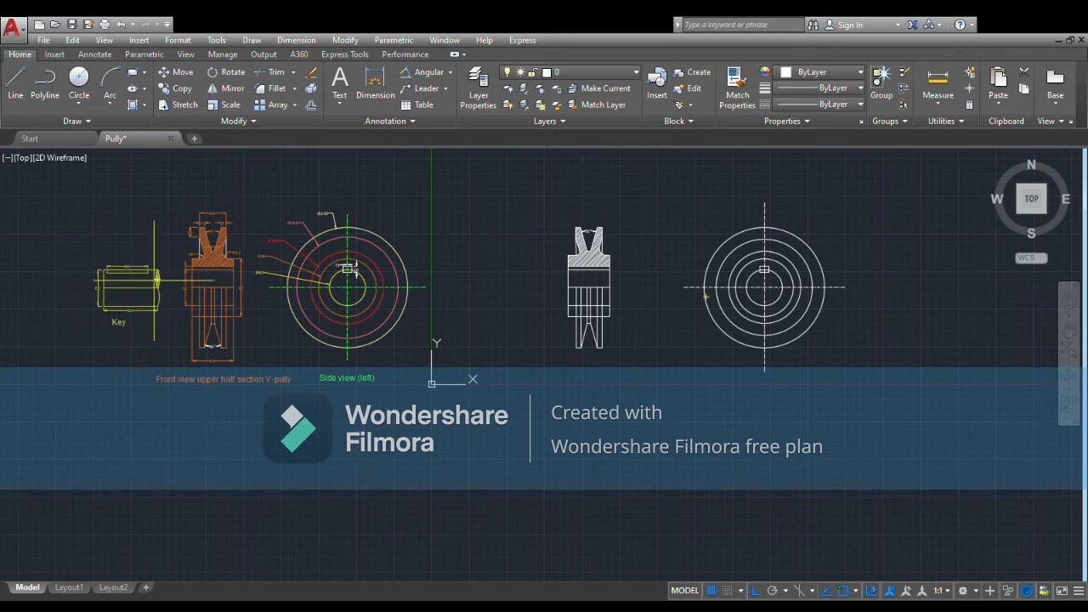
pyautogui.scroll(2, 402, 271)
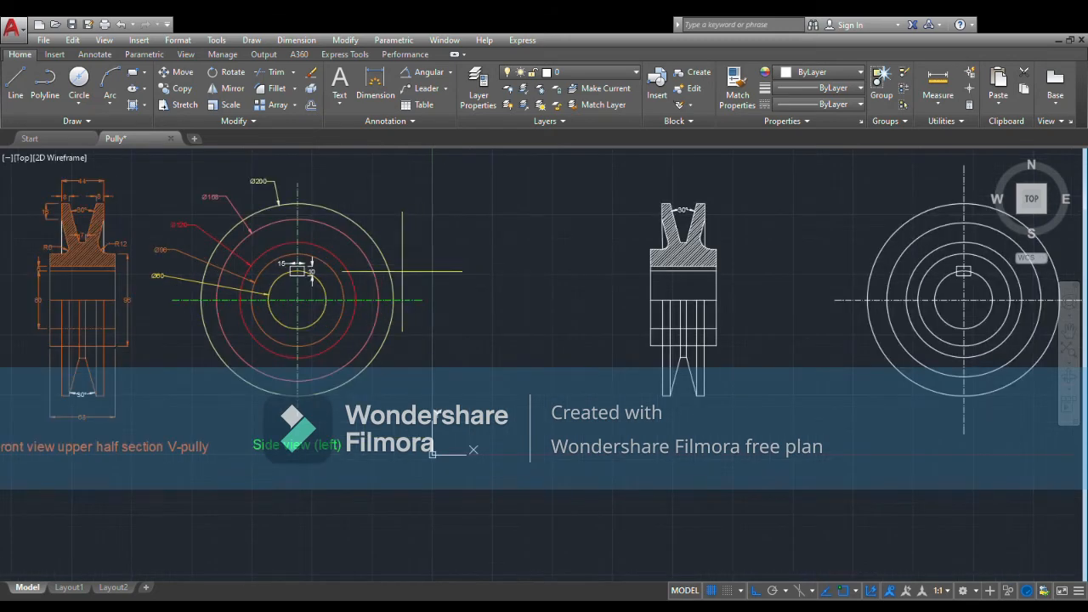
pyautogui.scroll(-2, 400, 270)
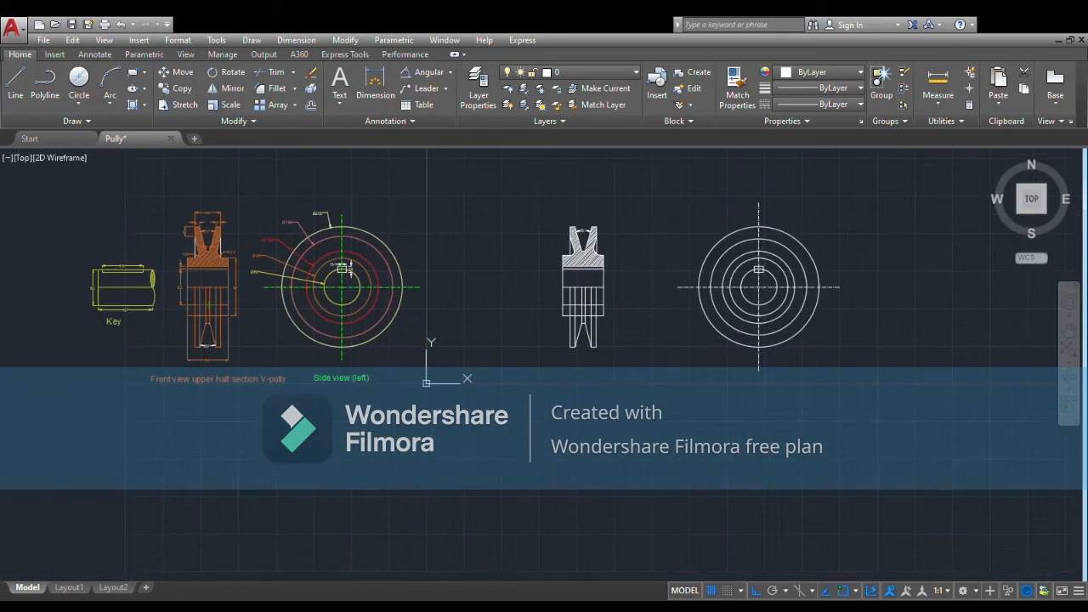
pyautogui.moveTo(441, 306); pyautogui.dragTo(393, 309, button='middle')
pyautogui.scroll(2, 393, 300)
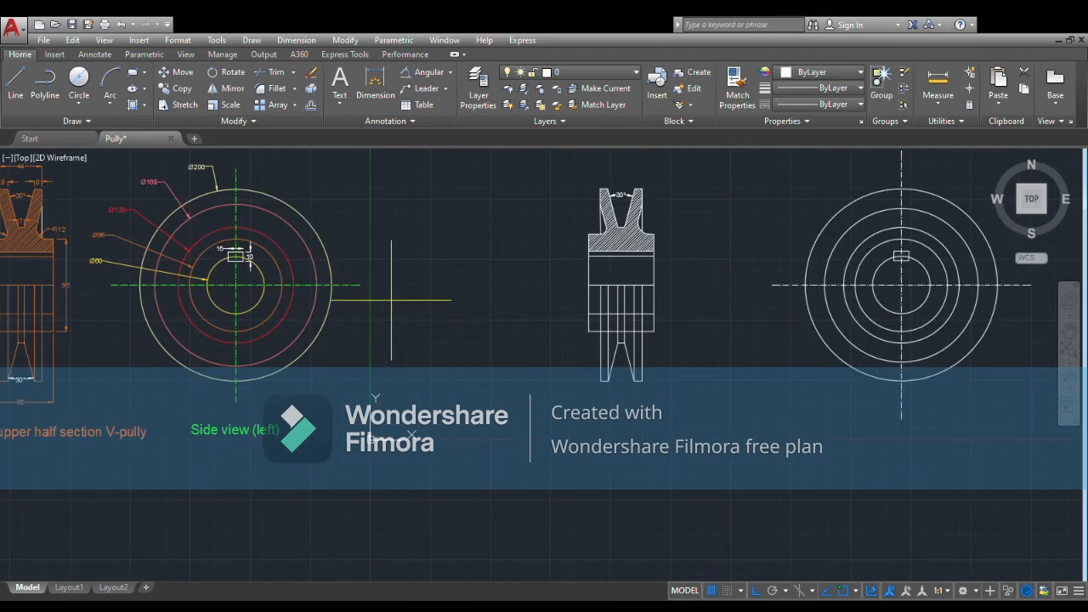
pyautogui.click(532, 290)
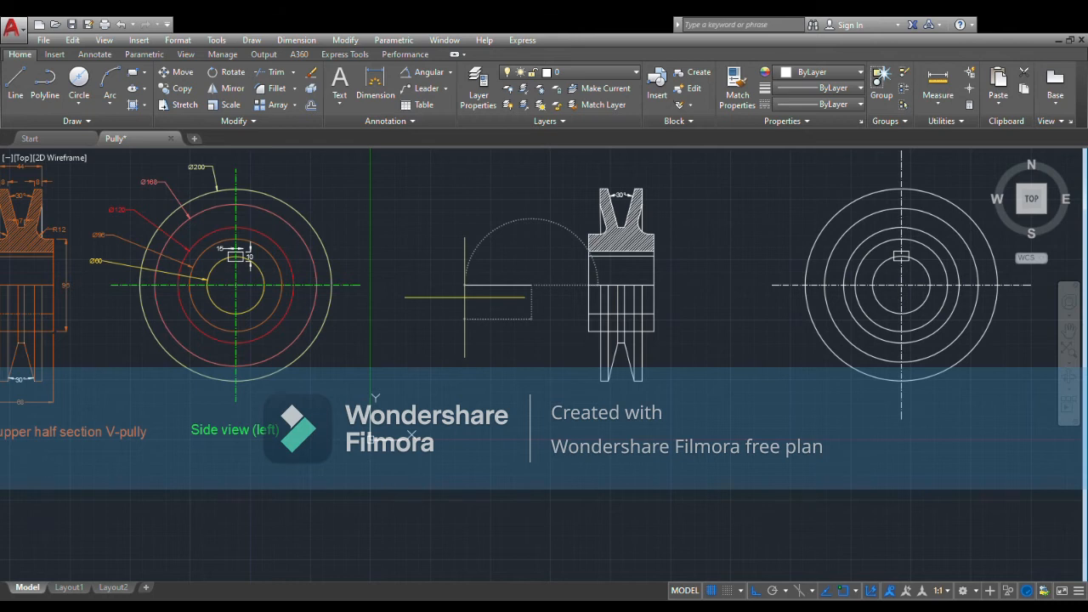
pyautogui.click(465, 285)
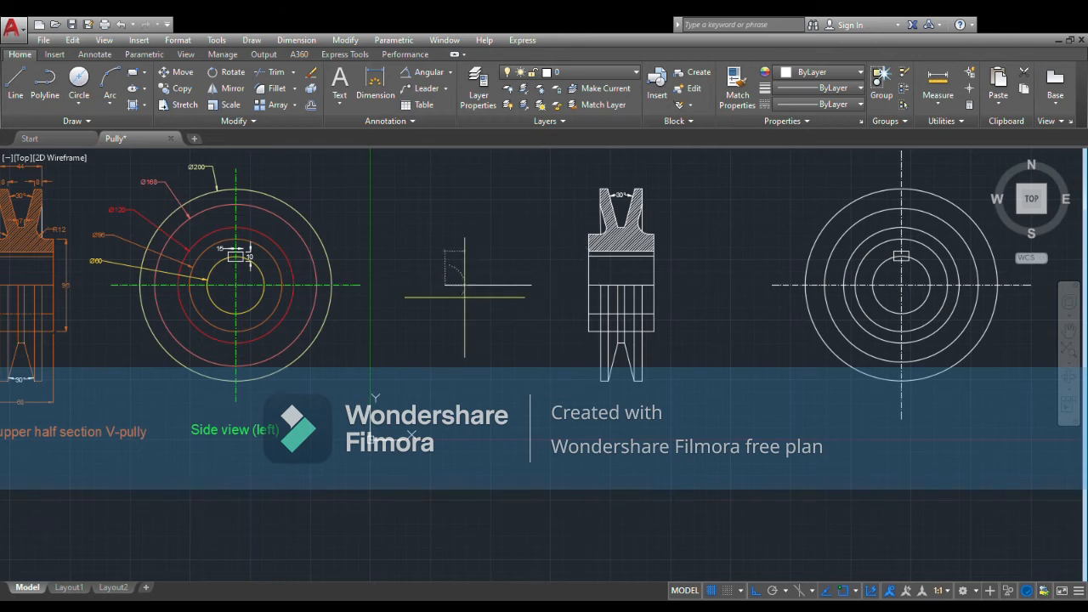
pyautogui.press('Escape')
# - Offset the key's centre line equally above and below to form the 60 mm high outline
pyautogui.click(549, 250)
pyautogui.click(479, 309)
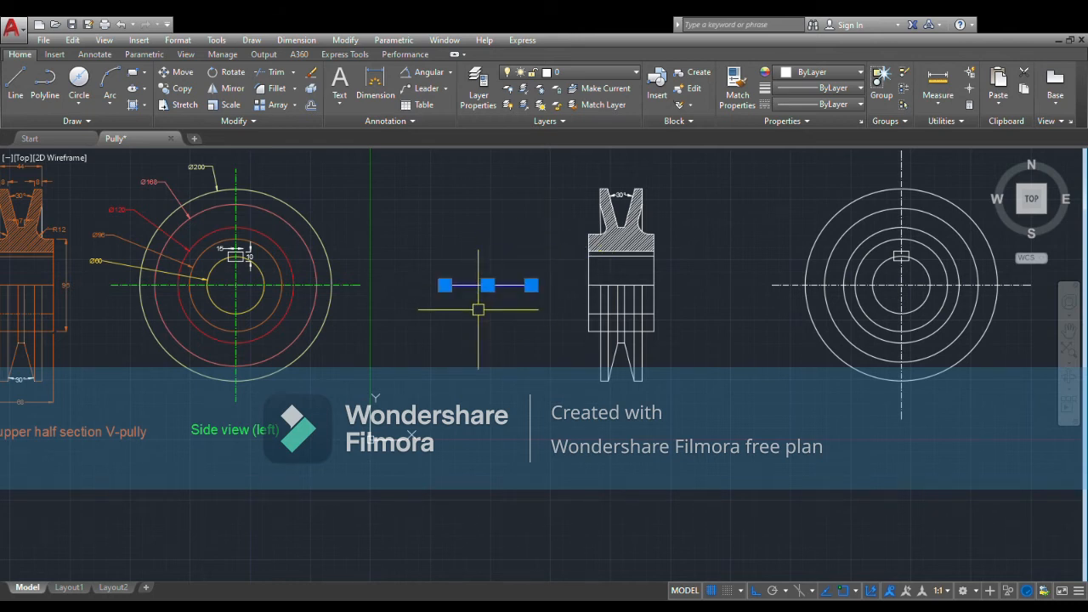
pyautogui.click(311, 106)
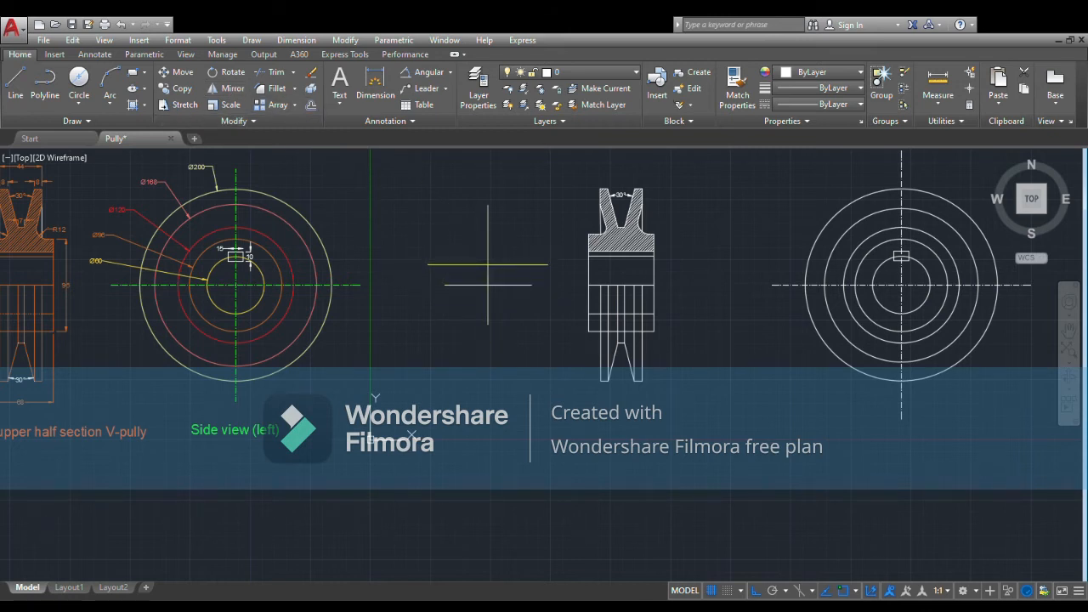
pyautogui.click(486, 287)
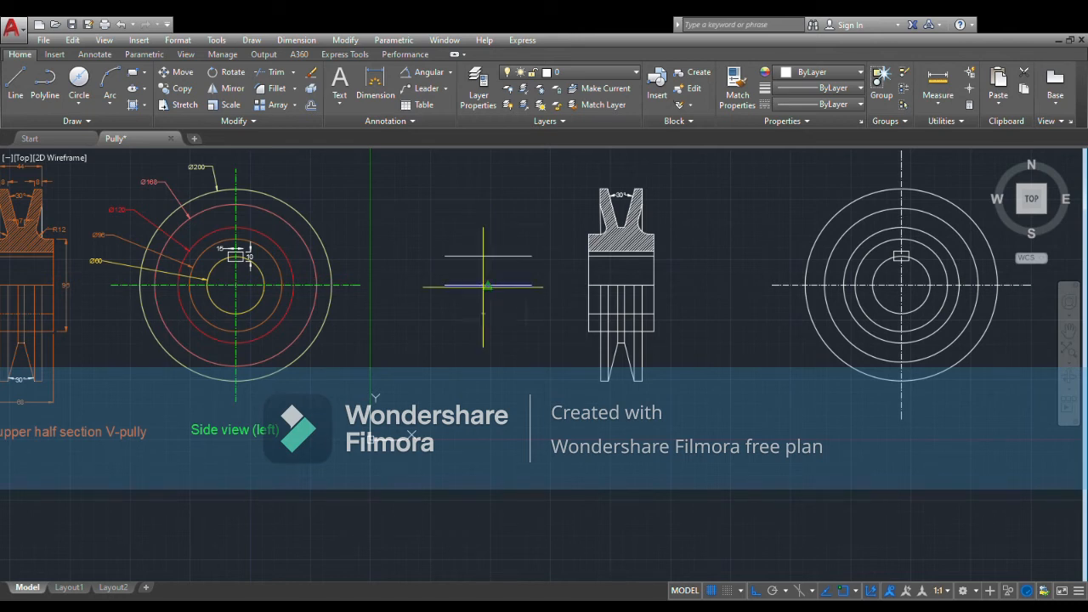
# - Close the key outline's left end with a vertical line and draw a narrow ellipse across the upper half of its right end
pyautogui.click(12, 88)
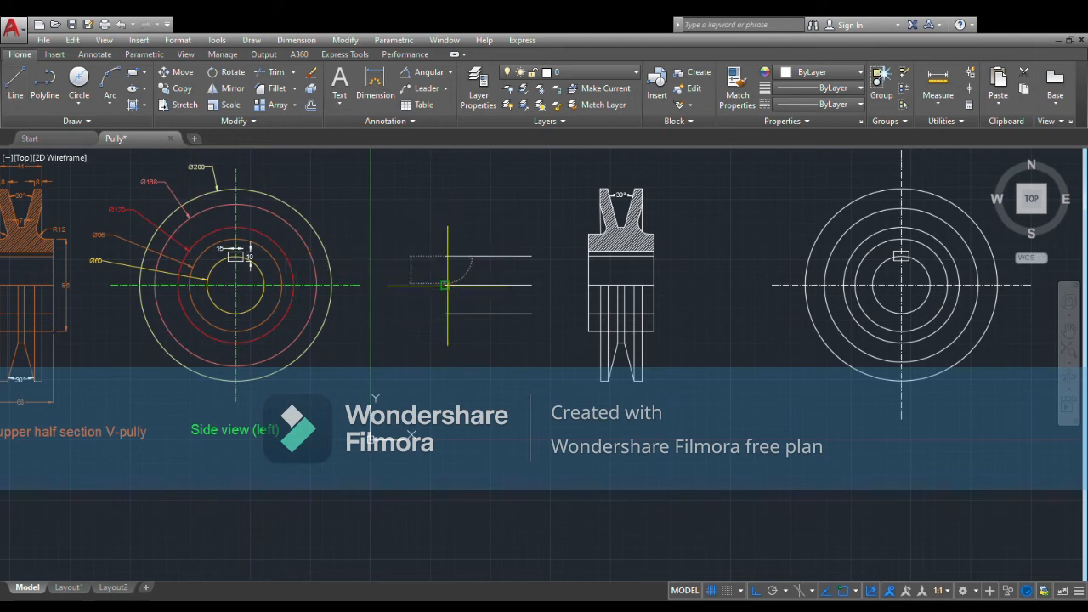
pyautogui.click(445, 313)
pyautogui.click(444, 255)
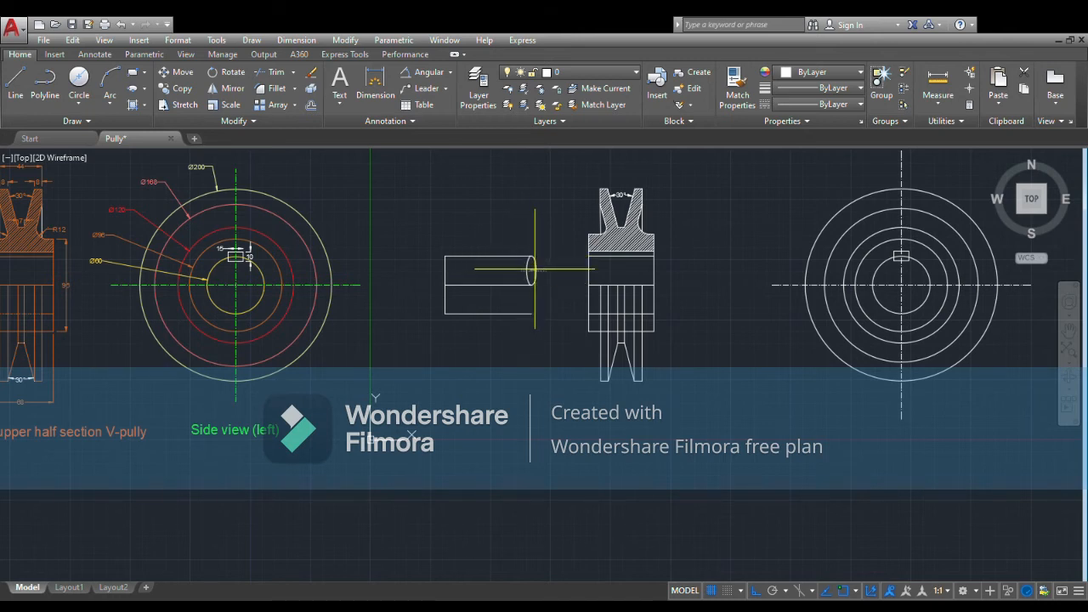
pyautogui.click(535, 269)
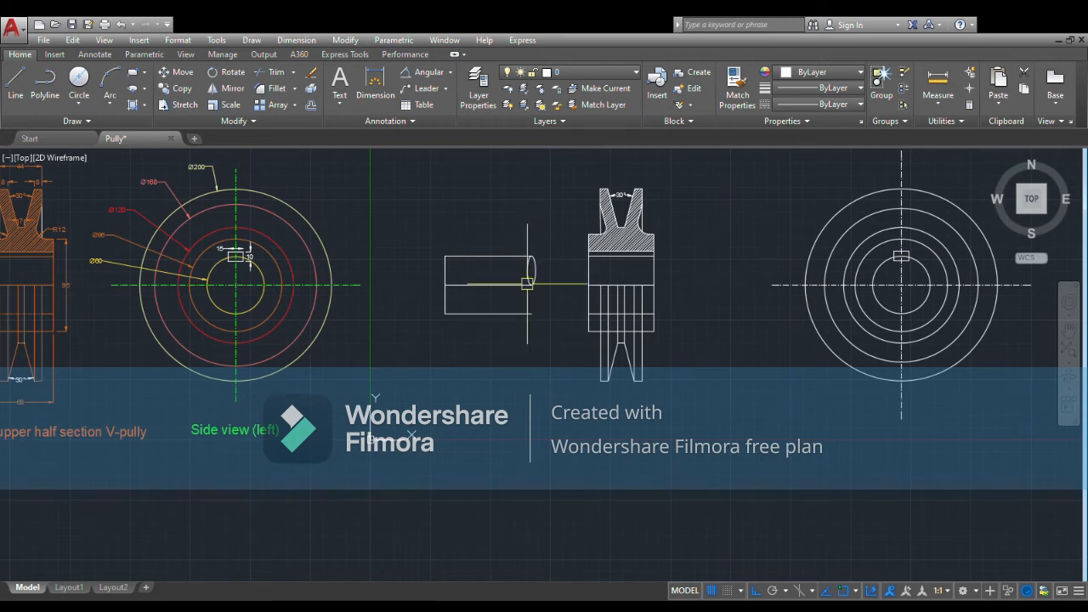
# - Mirror the end ellipse about the key's centre line into the lower half, keeping the original
pyautogui.click(527, 283)
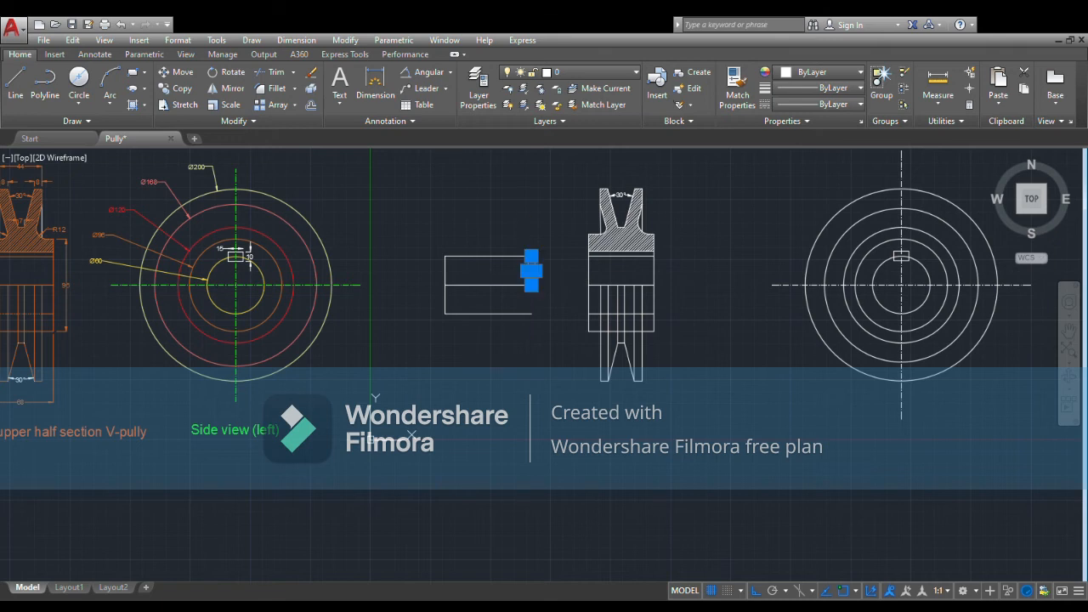
pyautogui.click(225, 88)
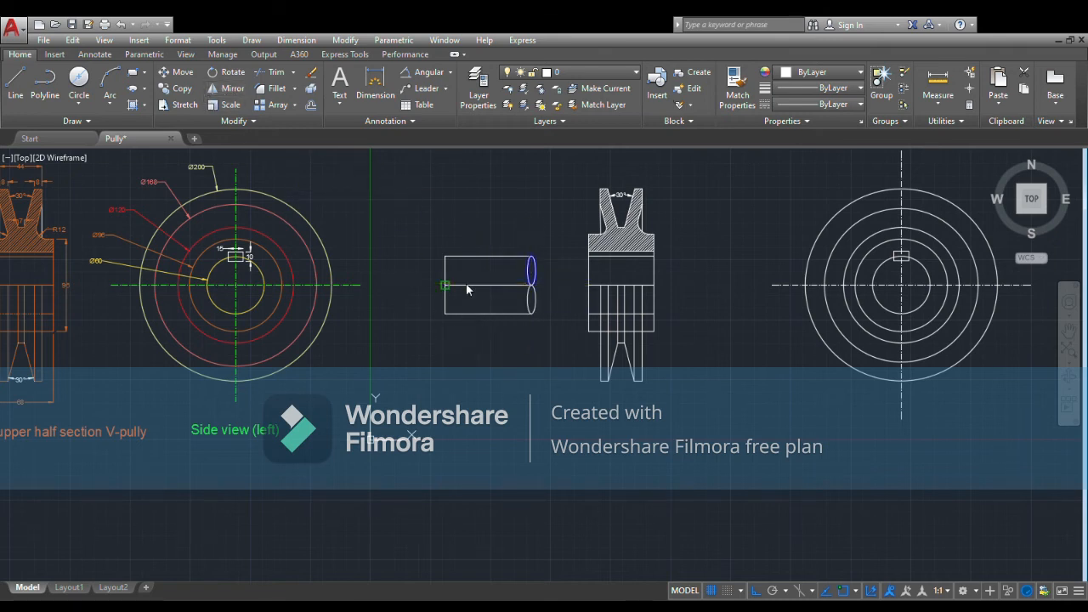
pyautogui.click(504, 337)
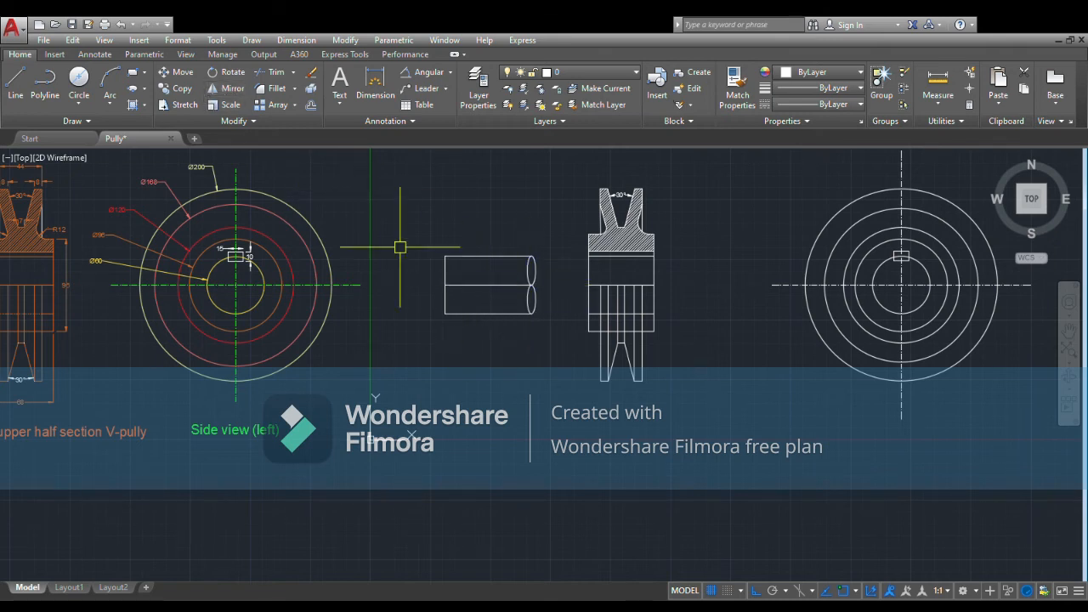
# - Hatch the upper end ellipse with ANSI31 and trim away the left half of the lower ellipse
pyautogui.click(132, 105)
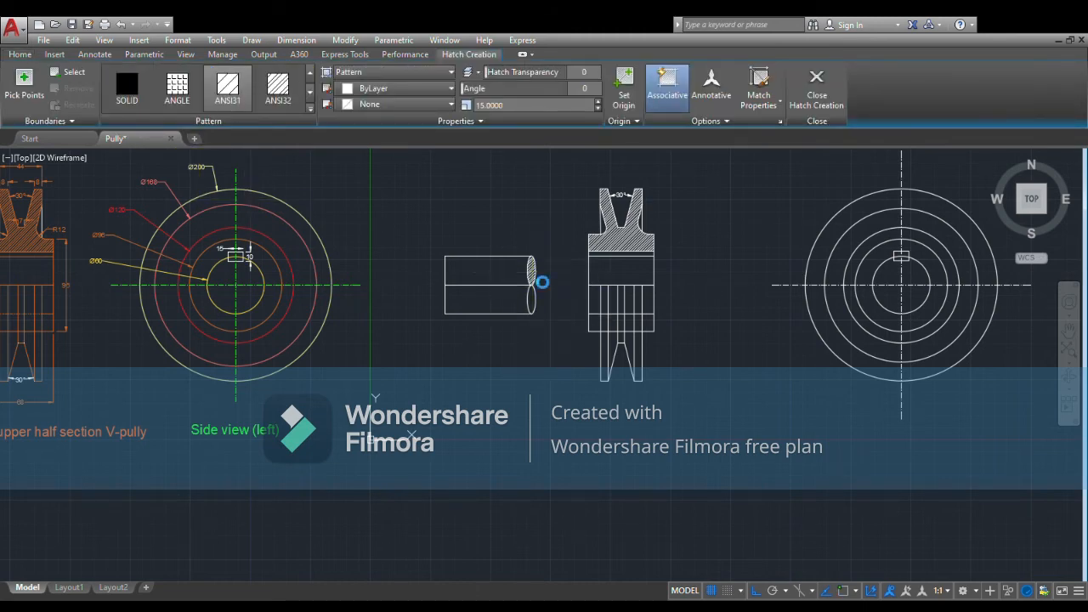
pyautogui.press('Return')
pyautogui.click(255, 75)
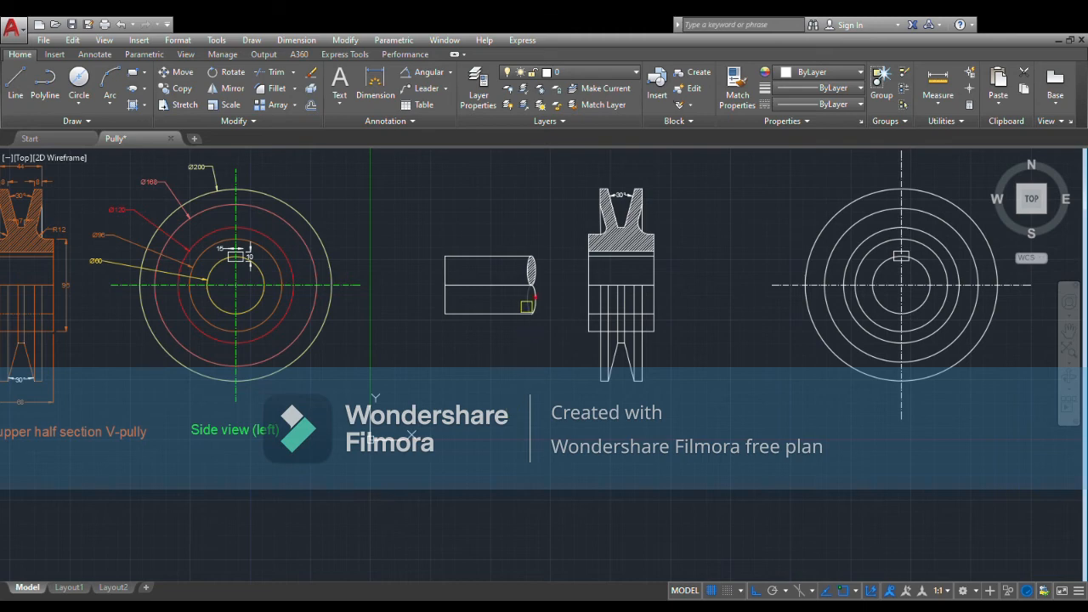
# - Draw the slot's left side 5 mm down from the key's top edge and its 68 mm floor line, erasing the stray sloped segment
pyautogui.moveTo(509, 356)
pyautogui.mouseDown(button='middle')
pyautogui.moveTo(549, 430)
pyautogui.moveTo(722, 386)
pyautogui.mouseUp(button='middle')
pyautogui.scroll(4, 119, 295)
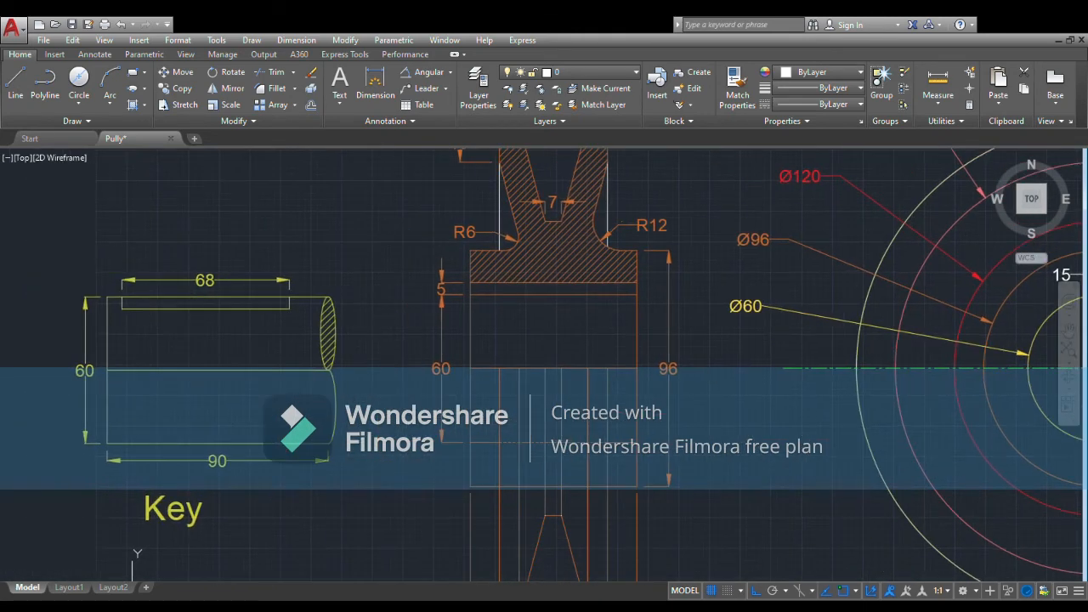
pyautogui.scroll(-4, 186, 321)
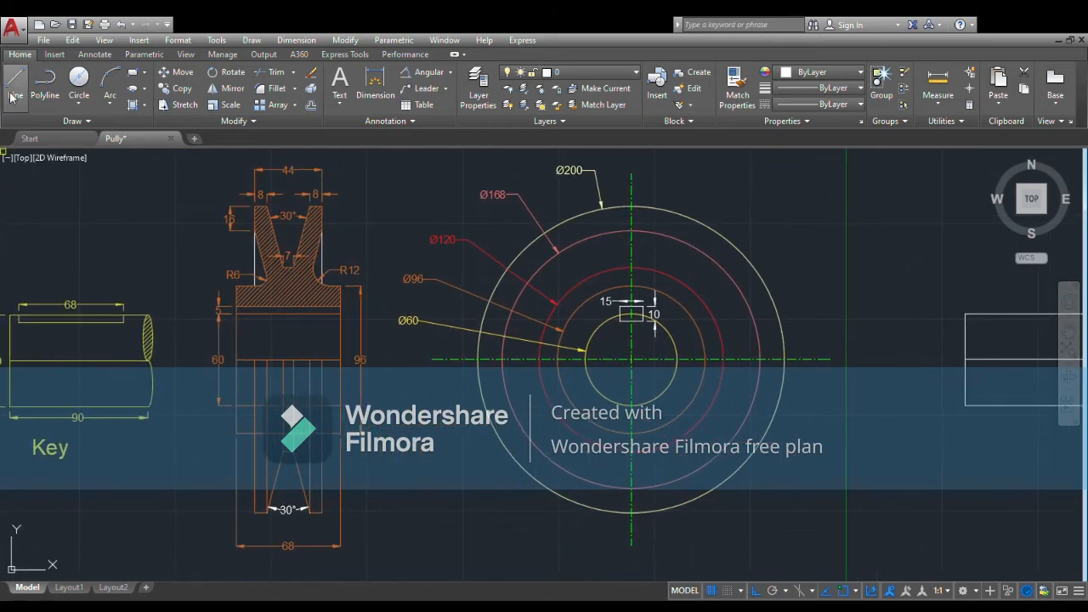
pyautogui.moveTo(816, 468)
pyautogui.mouseDown(button='middle')
pyautogui.moveTo(761, 456)
pyautogui.moveTo(490, 510)
pyautogui.mouseUp(button='middle')
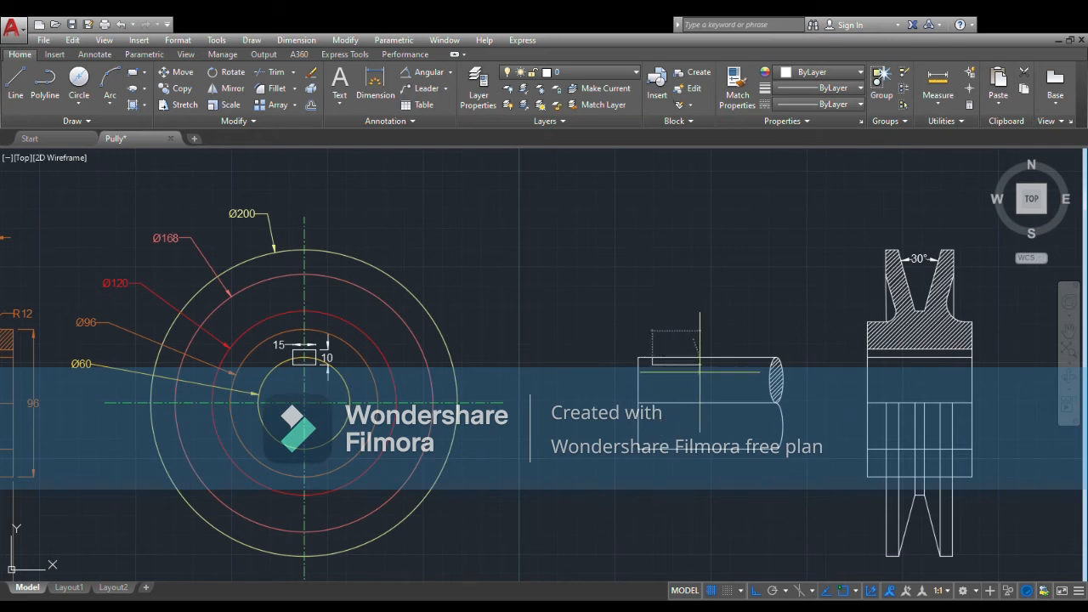
pyautogui.click(755, 366)
pyautogui.scroll(4, 731, 354)
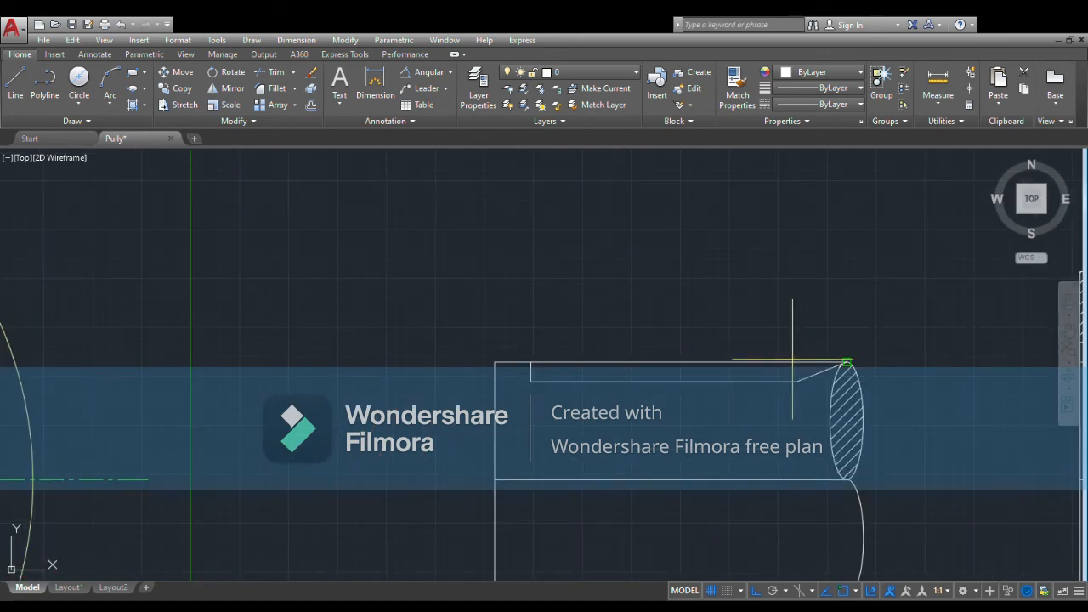
pyautogui.click(822, 372)
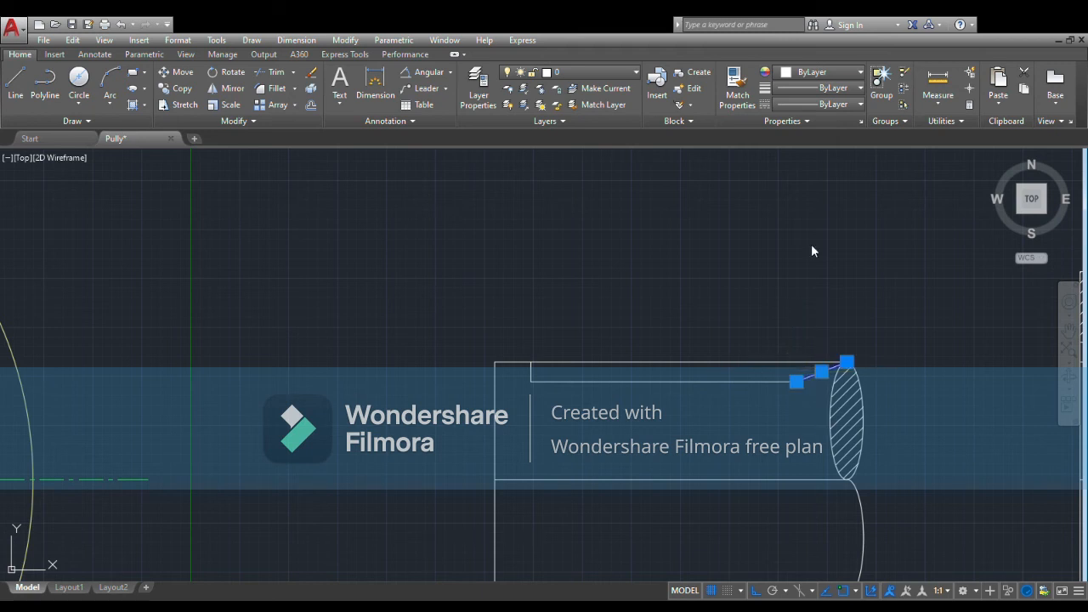
pyautogui.press('Delete')
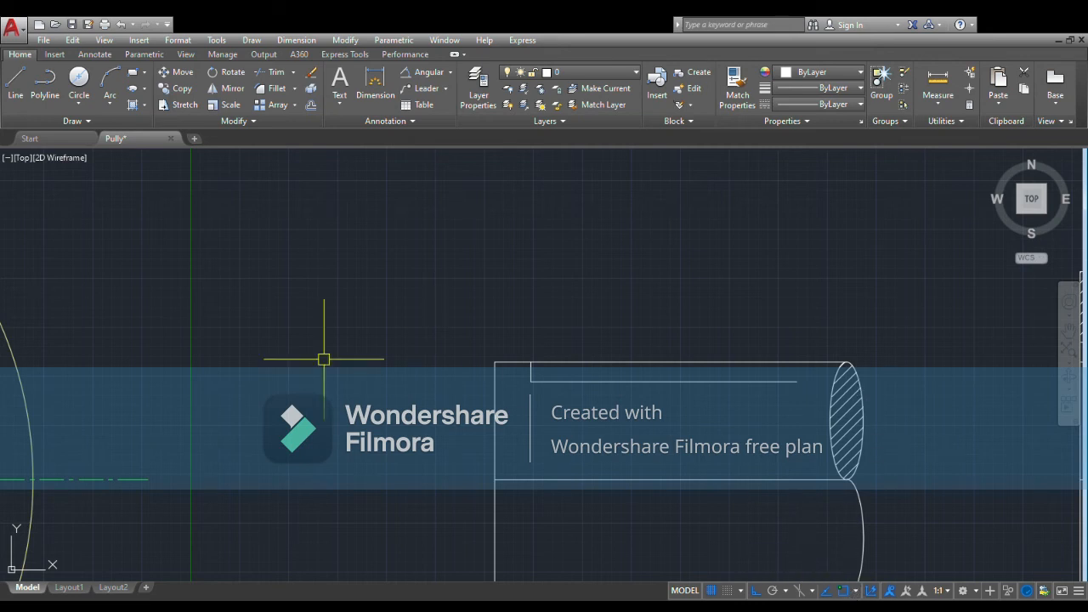
# - Close the slot's right end with a vertical line up from the floor line and trim the part above the key's top edge
pyautogui.click(12, 95)
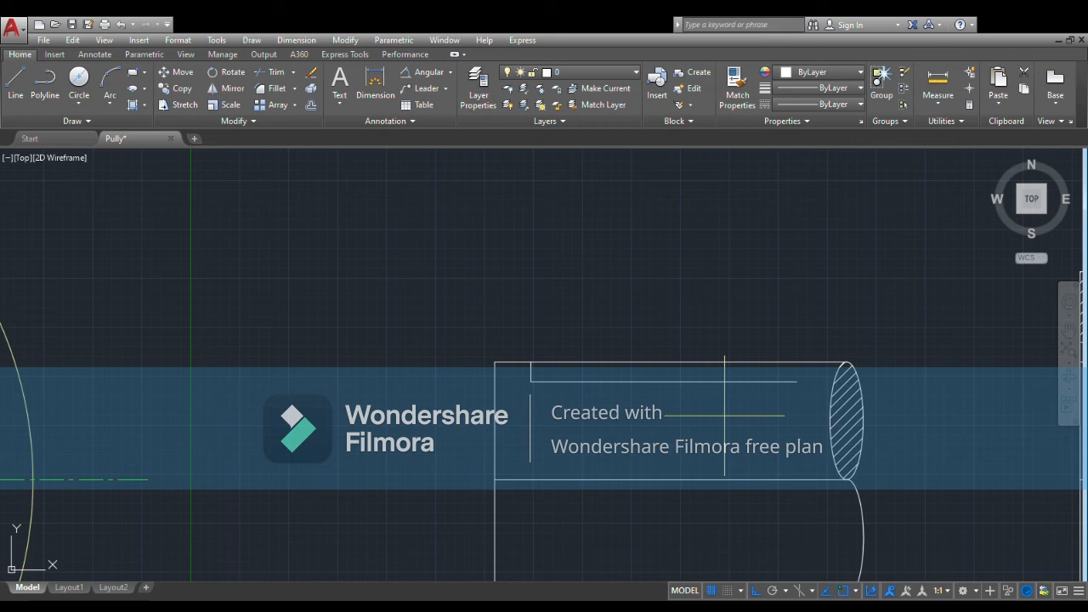
pyautogui.click(796, 382)
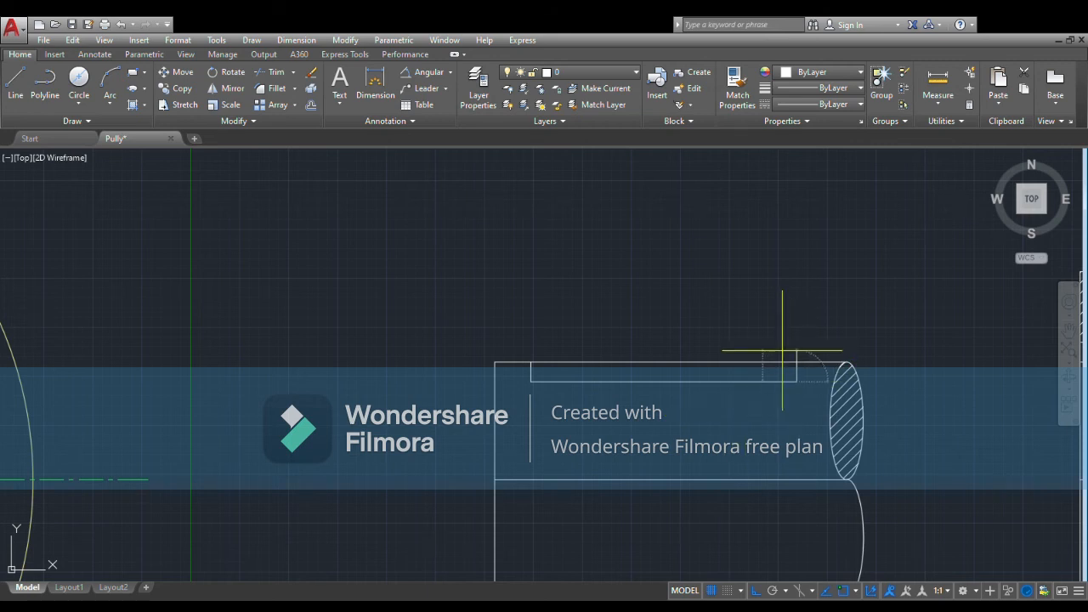
pyautogui.click(781, 349)
pyautogui.press('Return')
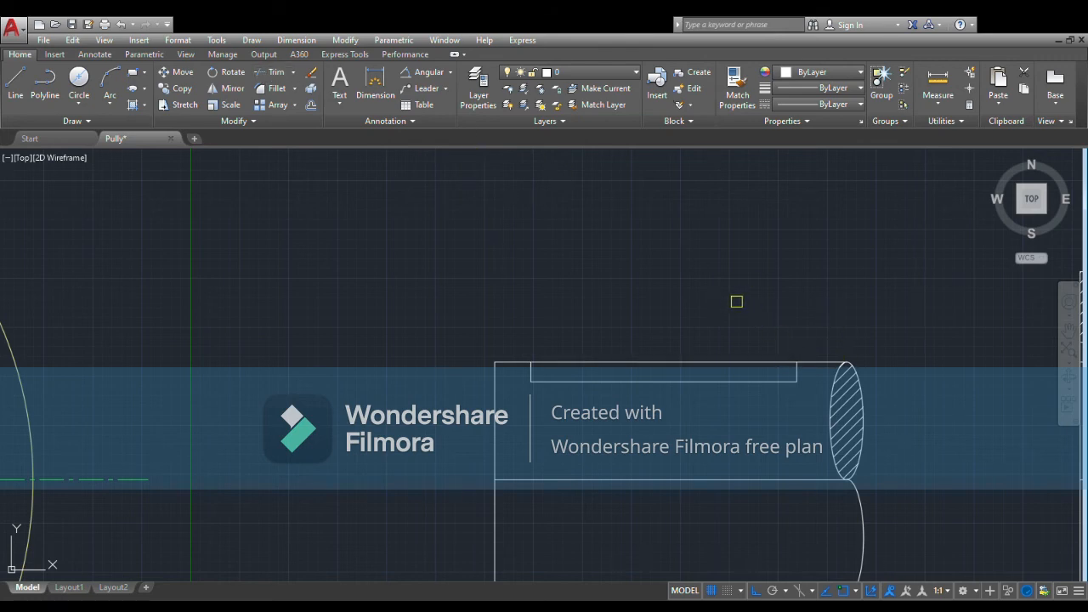
# - Compare the finished key drawing and the new views with the dimensioned reference key, section and side views
pyautogui.scroll(-4, 737, 301)
pyautogui.scroll(-5, 712, 309)
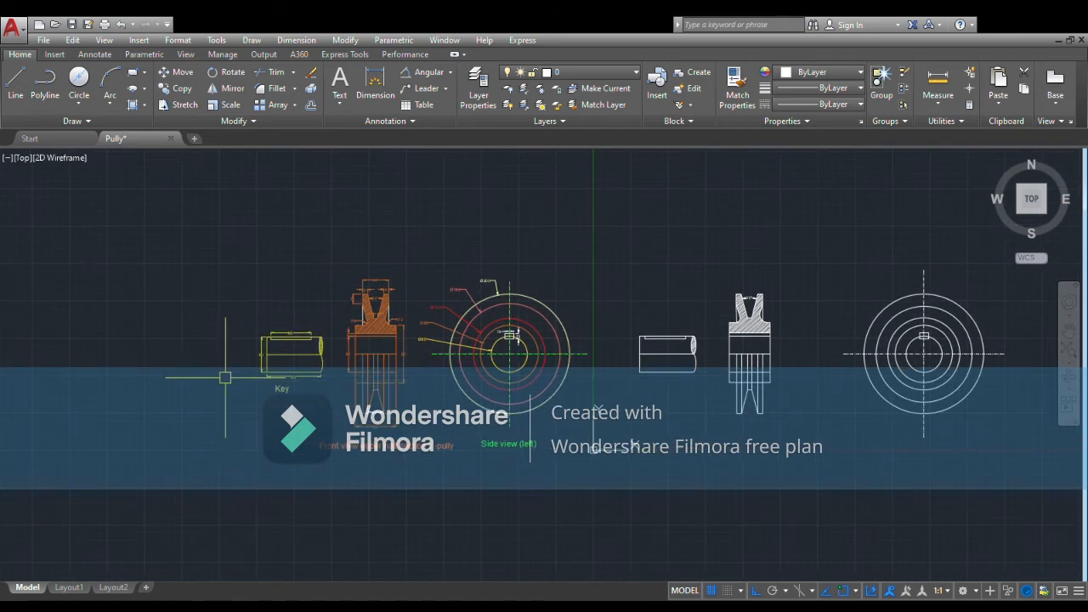
pyautogui.scroll(6, 280, 378)
pyautogui.moveTo(433, 405)
pyautogui.mouseDown(button='middle')
pyautogui.moveTo(435, 441)
pyautogui.moveTo(464, 450)
pyautogui.moveTo(396, 444)
pyautogui.moveTo(253, 382)
pyautogui.mouseUp(button='middle')
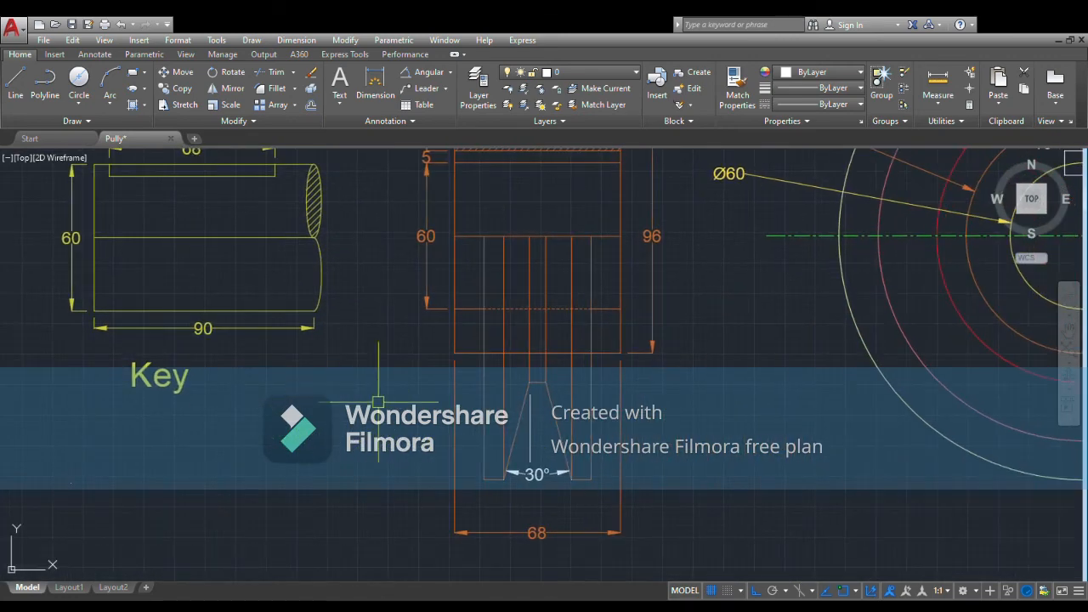
pyautogui.scroll(-4, 353, 489)
pyautogui.moveTo(353, 493)
pyautogui.mouseDown(button='middle')
pyautogui.moveTo(321, 311)
pyautogui.moveTo(136, 362)
pyautogui.mouseUp(button='middle')
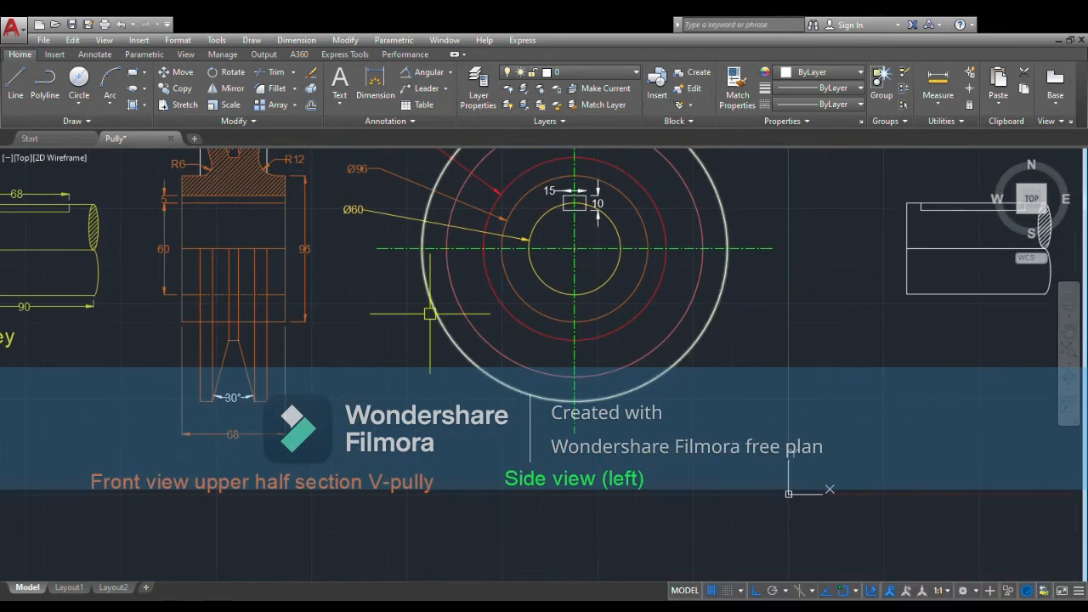
pyautogui.moveTo(409, 318)
pyautogui.mouseDown(button='middle')
pyautogui.moveTo(349, 336)
pyautogui.moveTo(278, 386)
pyautogui.moveTo(254, 418)
pyautogui.moveTo(212, 418)
pyautogui.mouseUp(button='middle')
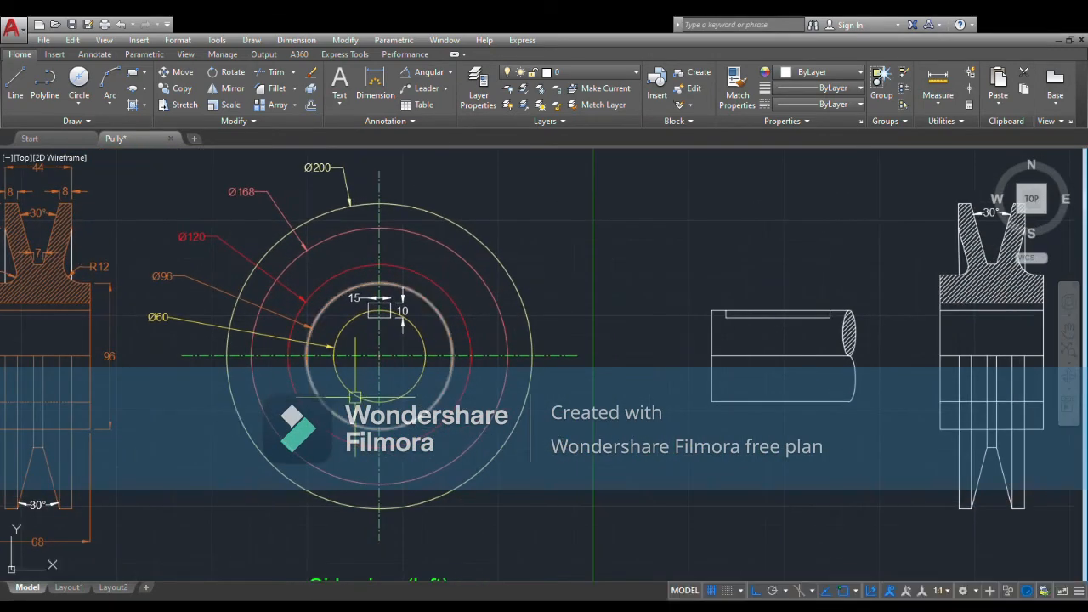
pyautogui.scroll(-2, 717, 389)
pyautogui.moveTo(840, 414)
pyautogui.mouseDown(button='middle')
pyautogui.moveTo(742, 405)
pyautogui.moveTo(772, 379)
pyautogui.mouseUp(button='middle')
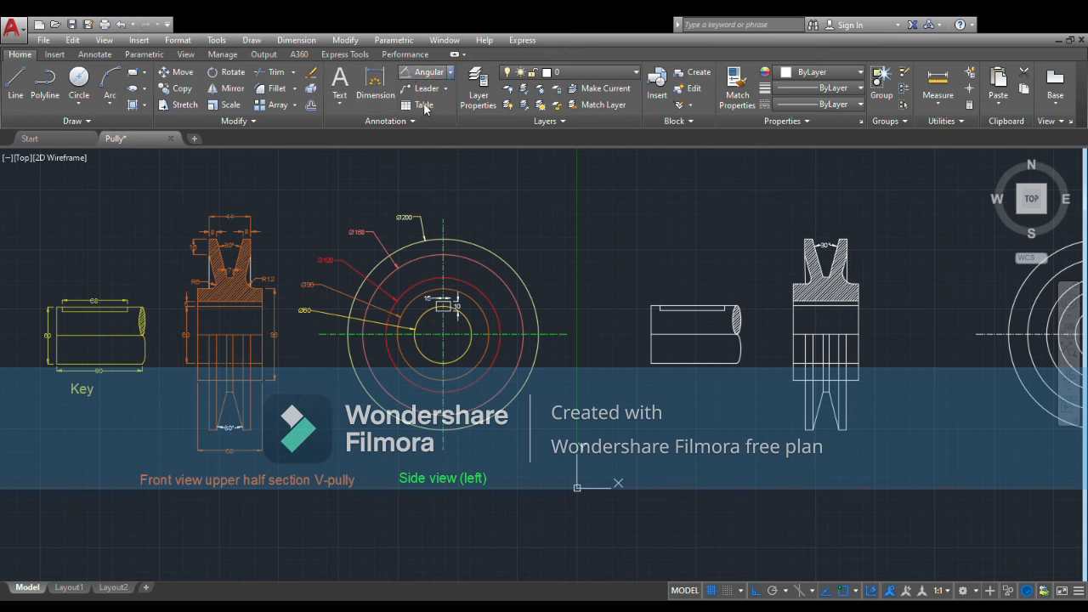
# - Add a linear dimension for the overall hub width below the new section view
pyautogui.scroll(2, 845, 312)
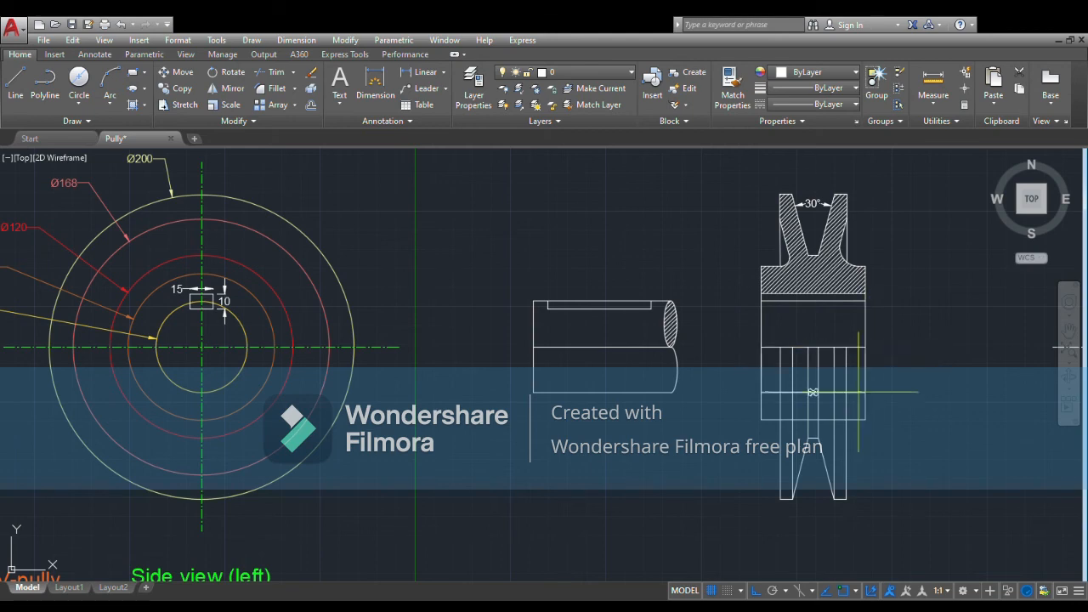
pyautogui.click(831, 525)
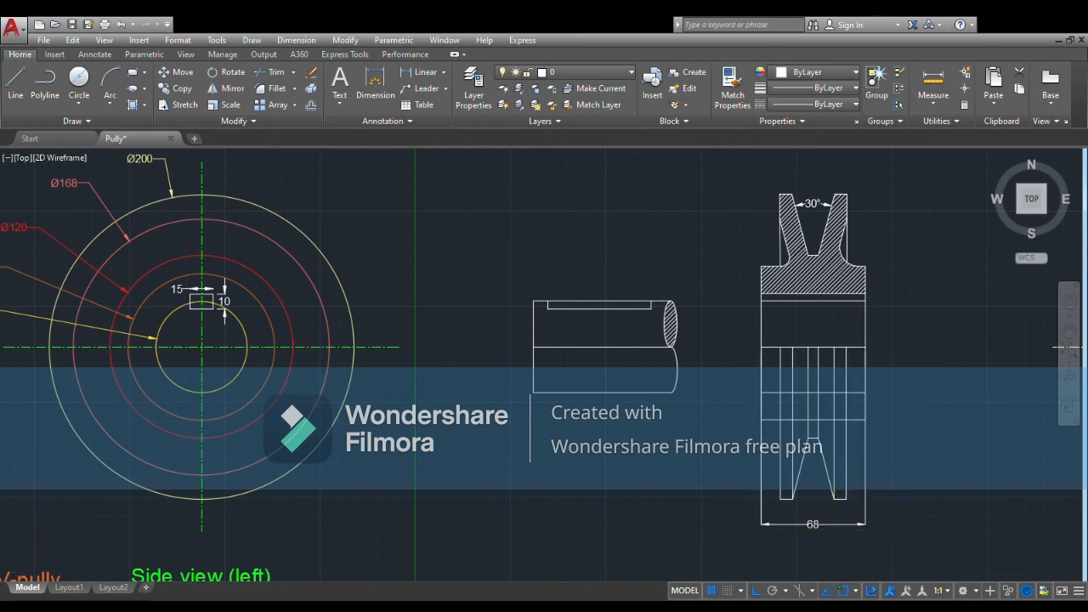
pyautogui.scroll(2, 833, 530)
pyautogui.scroll(-2, 748, 512)
pyautogui.scroll(-2, 705, 374)
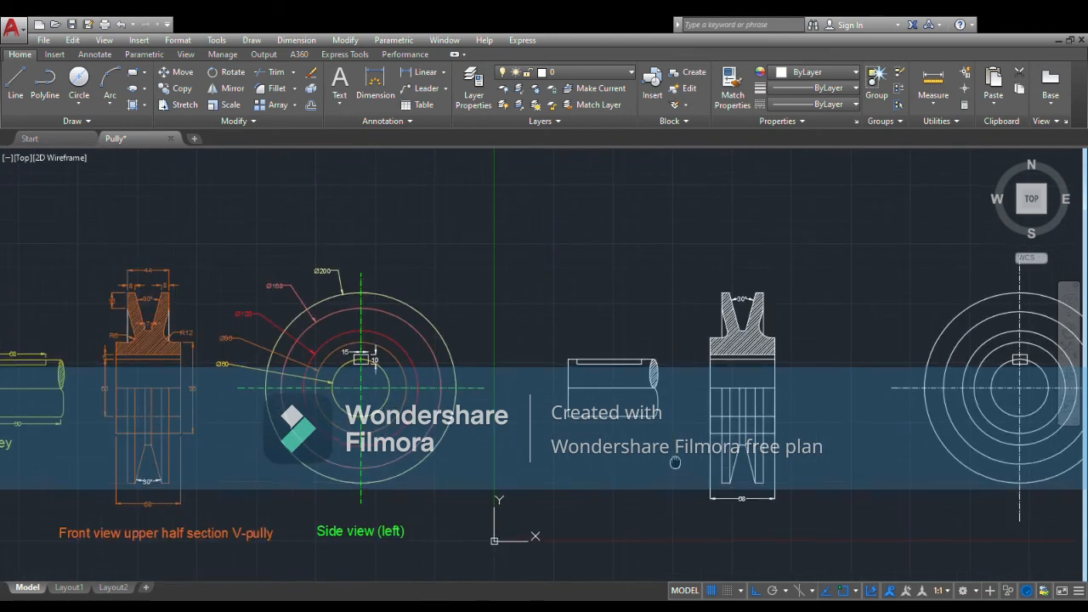
pyautogui.moveTo(685, 421)
pyautogui.mouseDown(button='middle')
pyautogui.moveTo(700, 381)
pyautogui.moveTo(740, 357)
pyautogui.mouseUp(button='middle')
pyautogui.scroll(-2, 485, 391)
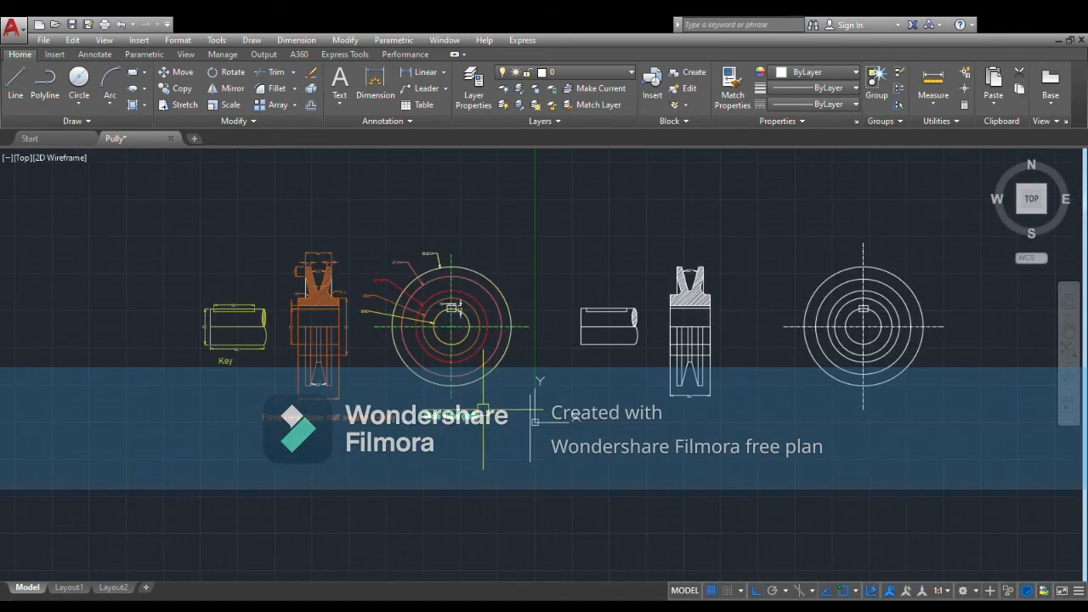
# - Add diameter dimensions to the innermost and third circles of the new side view, placing them outside the outline to its lower right
pyautogui.scroll(2, 306, 388)
pyautogui.moveTo(699, 435)
pyautogui.mouseDown(button='middle')
pyautogui.moveTo(453, 477)
pyautogui.moveTo(623, 441)
pyautogui.moveTo(577, 441)
pyautogui.mouseUp(button='middle')
pyautogui.moveTo(733, 437)
pyautogui.mouseDown(button='middle')
pyautogui.moveTo(612, 432)
pyautogui.moveTo(605, 466)
pyautogui.mouseUp(button='middle')
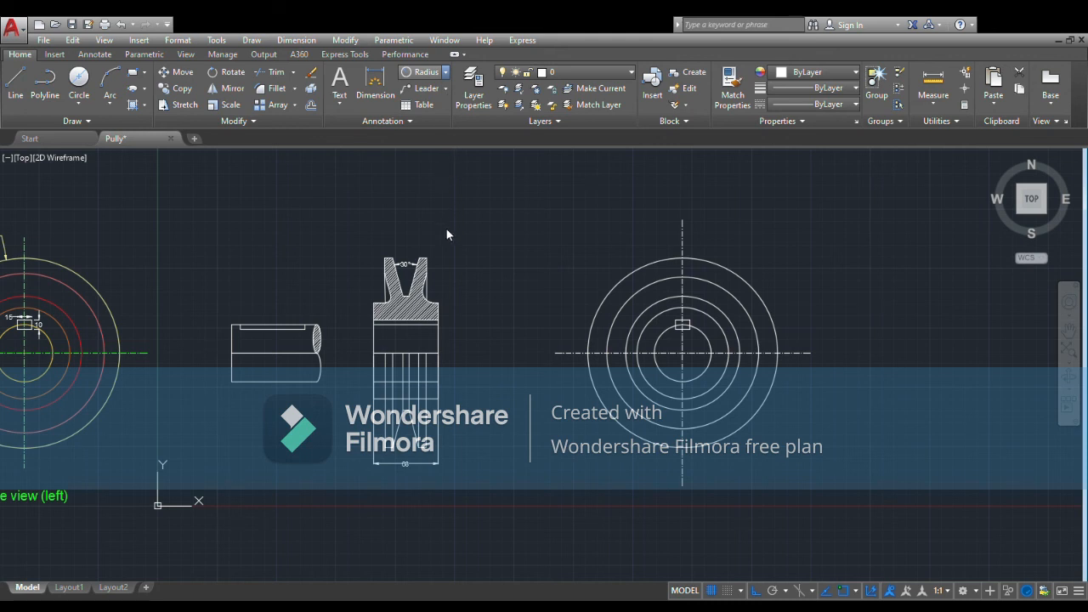
pyautogui.click(696, 374)
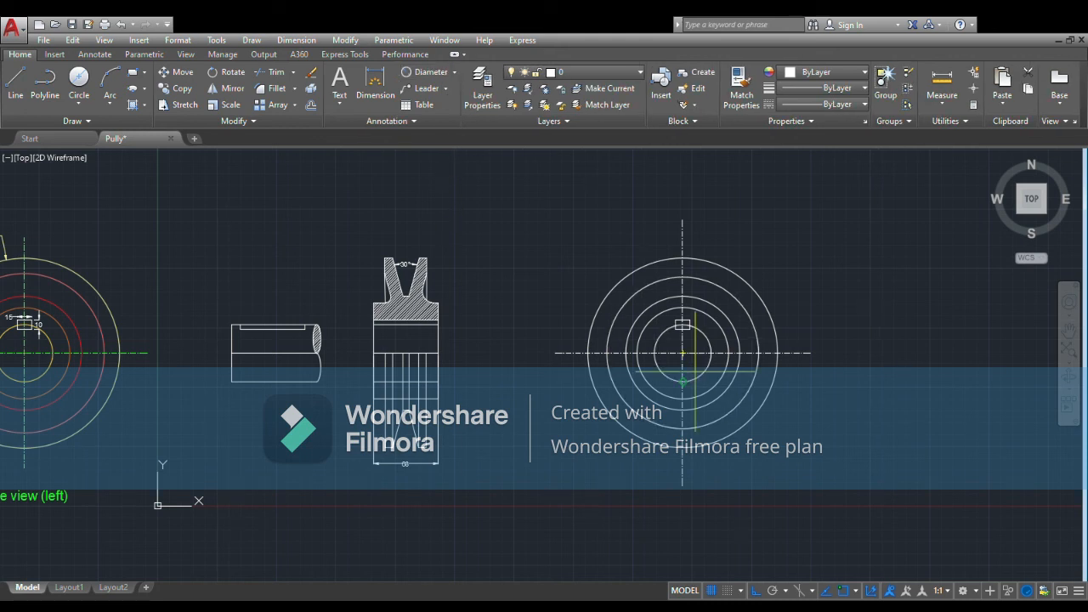
pyautogui.click(848, 425)
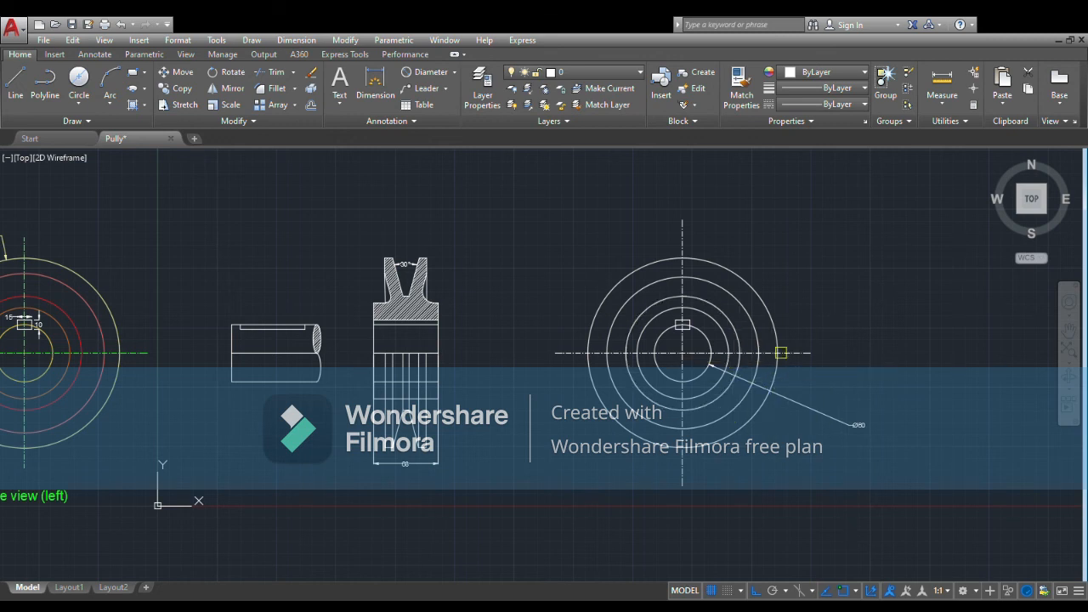
pyautogui.click(737, 357)
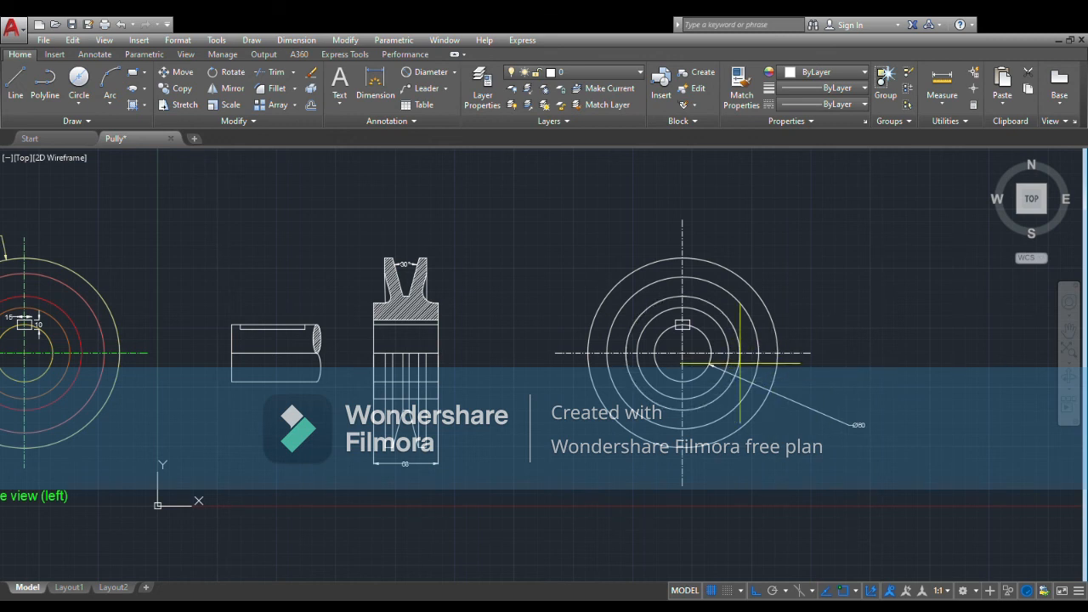
pyautogui.click(832, 357)
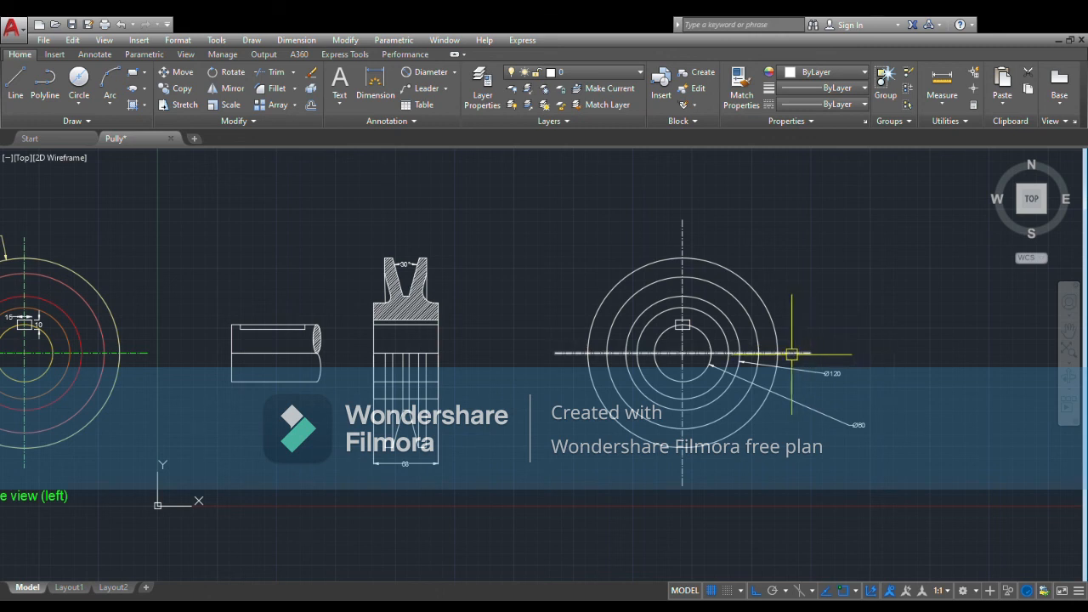
# - Add a diameter dimension to the second circle from the centre, placing its text above the third circle's dimension
pyautogui.click(727, 355)
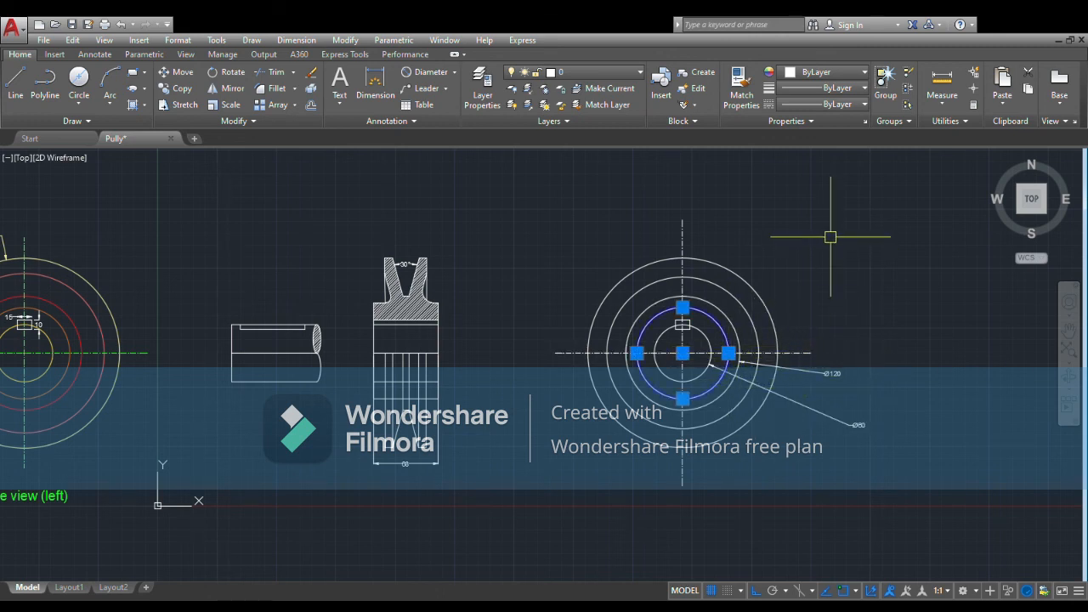
pyautogui.press('Escape')
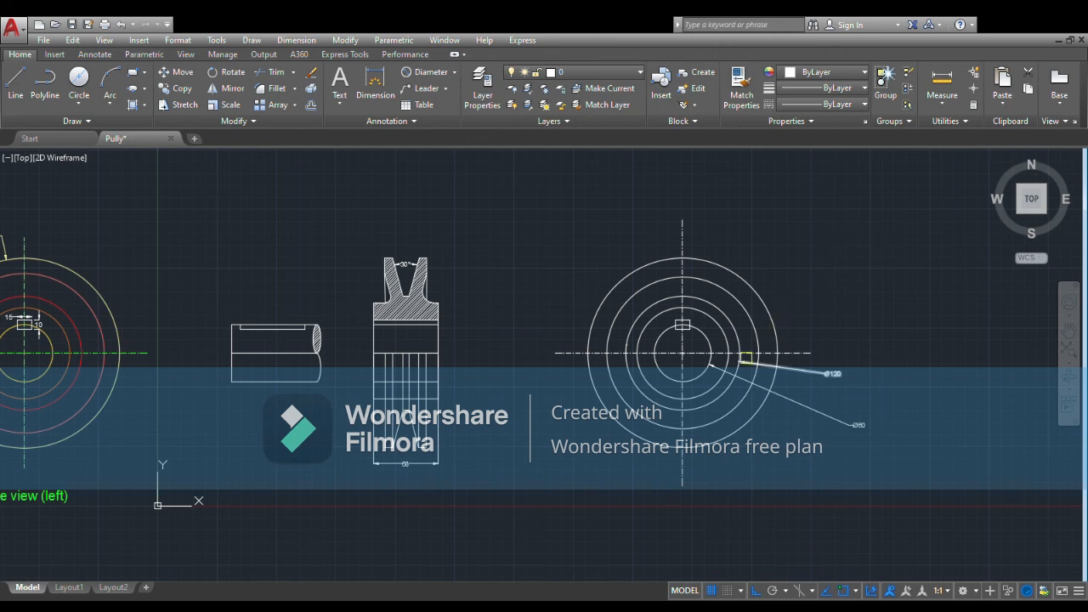
pyautogui.click(723, 337)
pyautogui.click(859, 349)
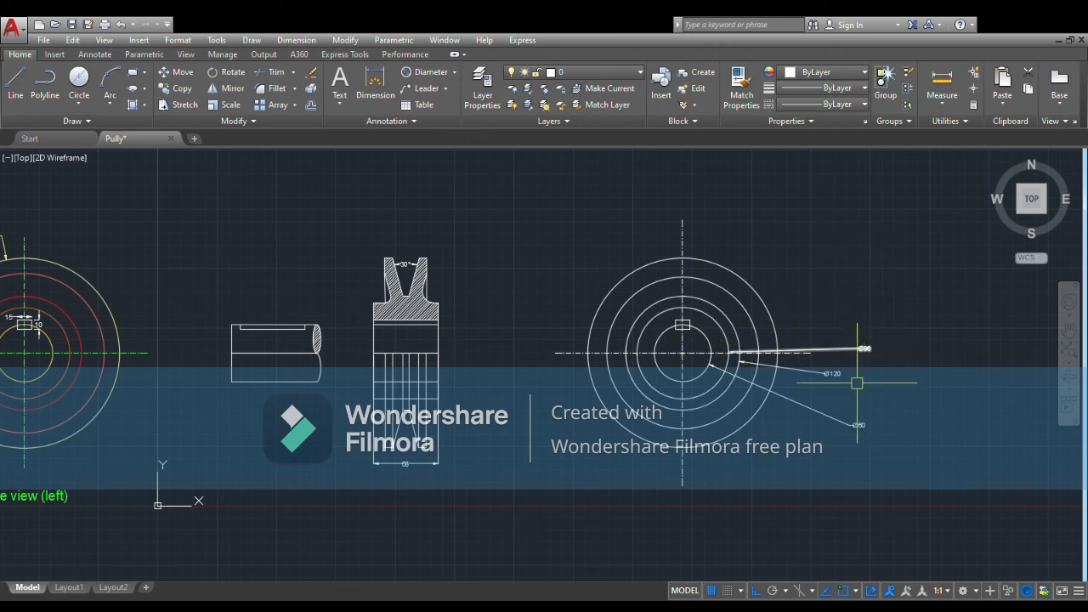
# - Add diameter dimensions to the two outermost circles of the new side view, placing both texts to the upper right of the outline
pyautogui.click(756, 324)
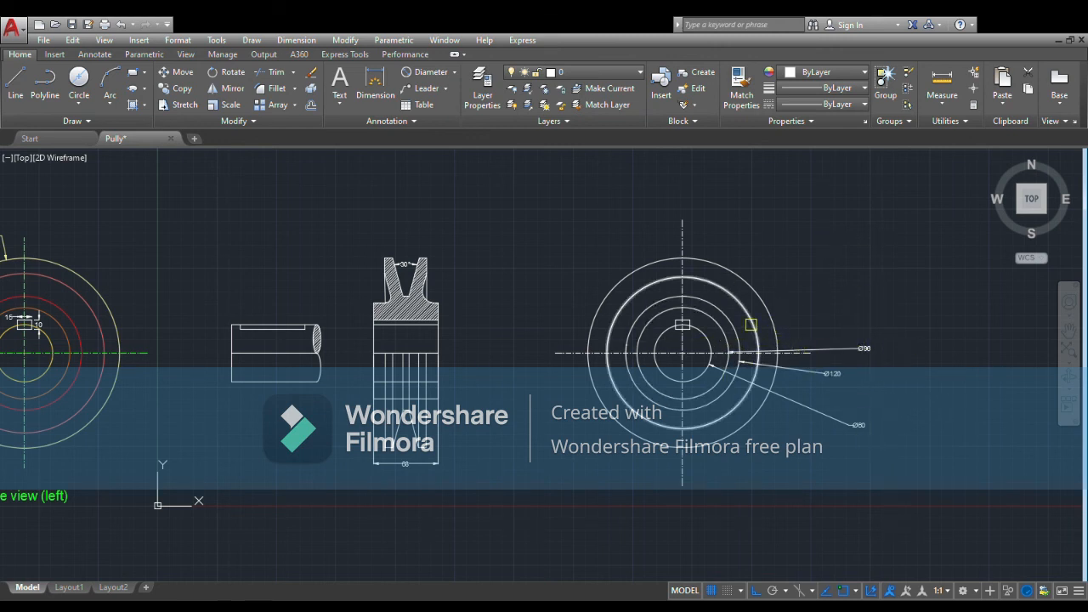
pyautogui.click(865, 264)
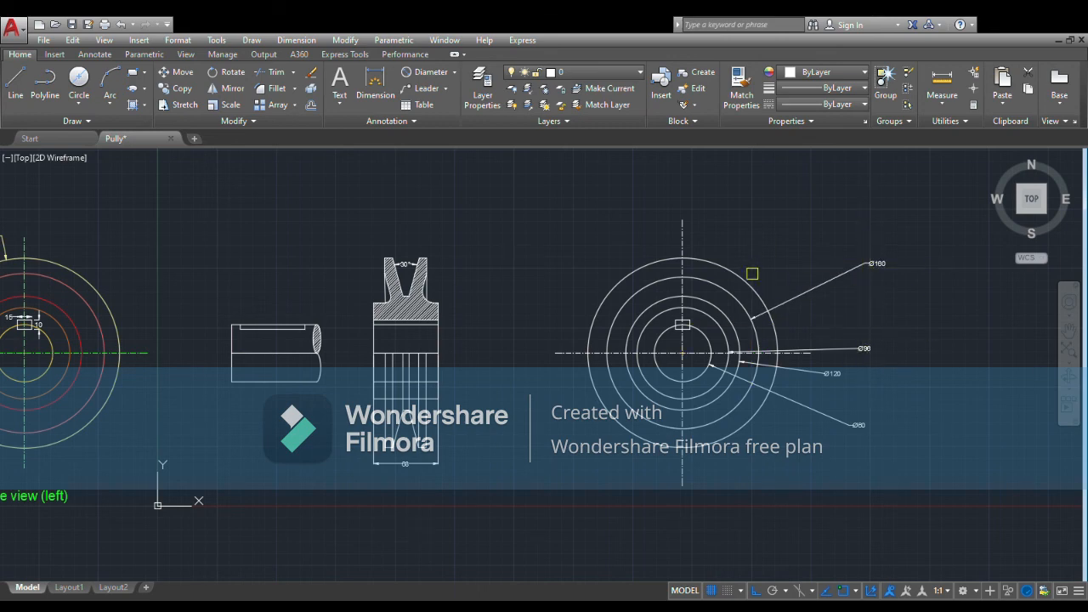
pyautogui.click(745, 281)
pyautogui.click(802, 182)
pyautogui.scroll(2, 814, 213)
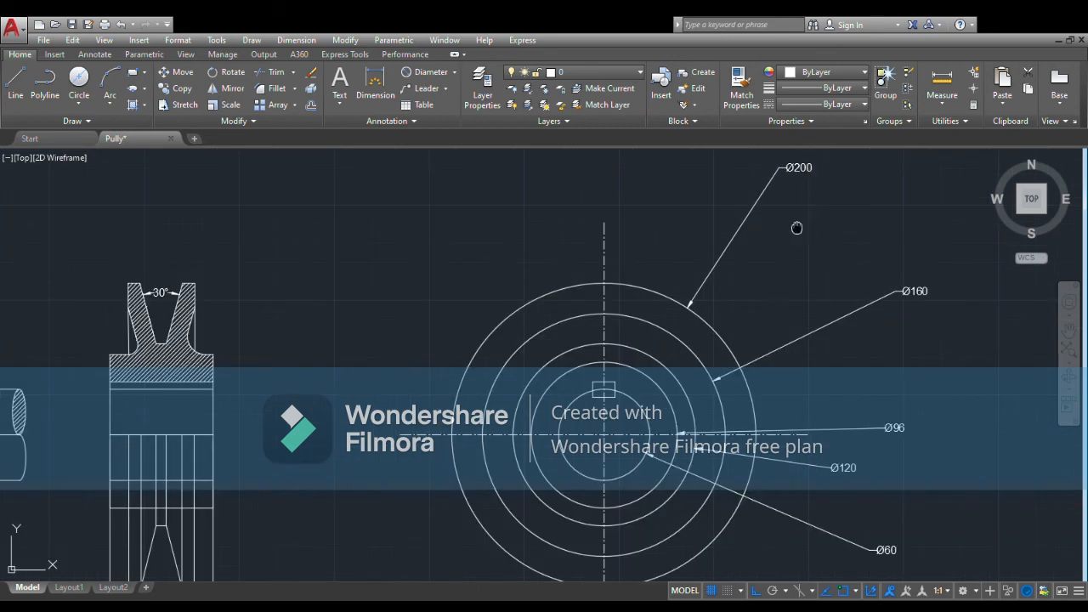
pyautogui.moveTo(798, 228); pyautogui.dragTo(722, 270, button='middle')
pyautogui.scroll(-1, 721, 273)
pyautogui.scroll(1, 769, 425)
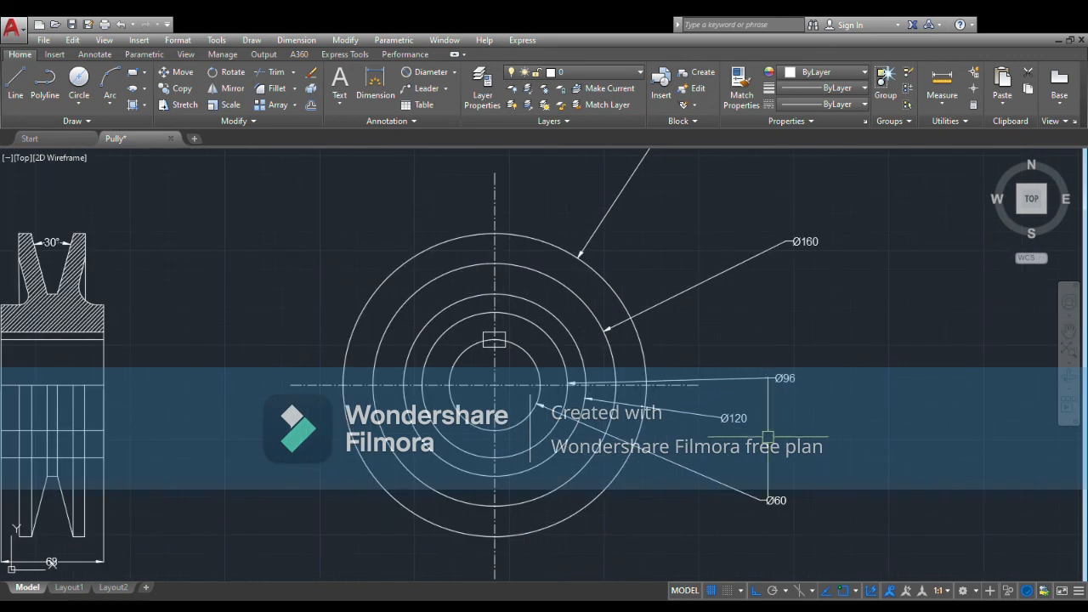
pyautogui.scroll(-2, 767, 437)
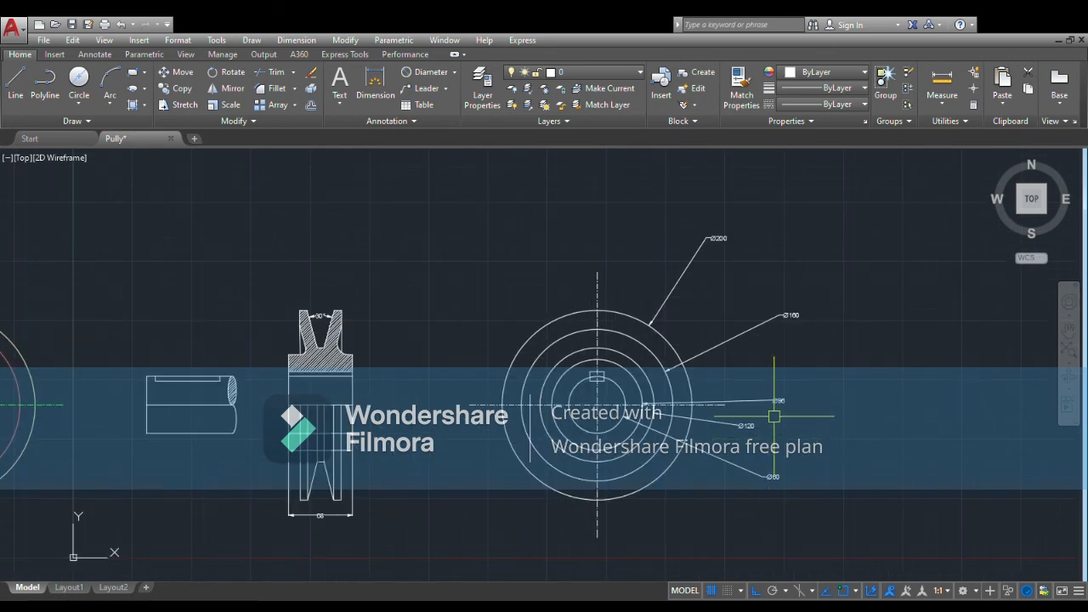